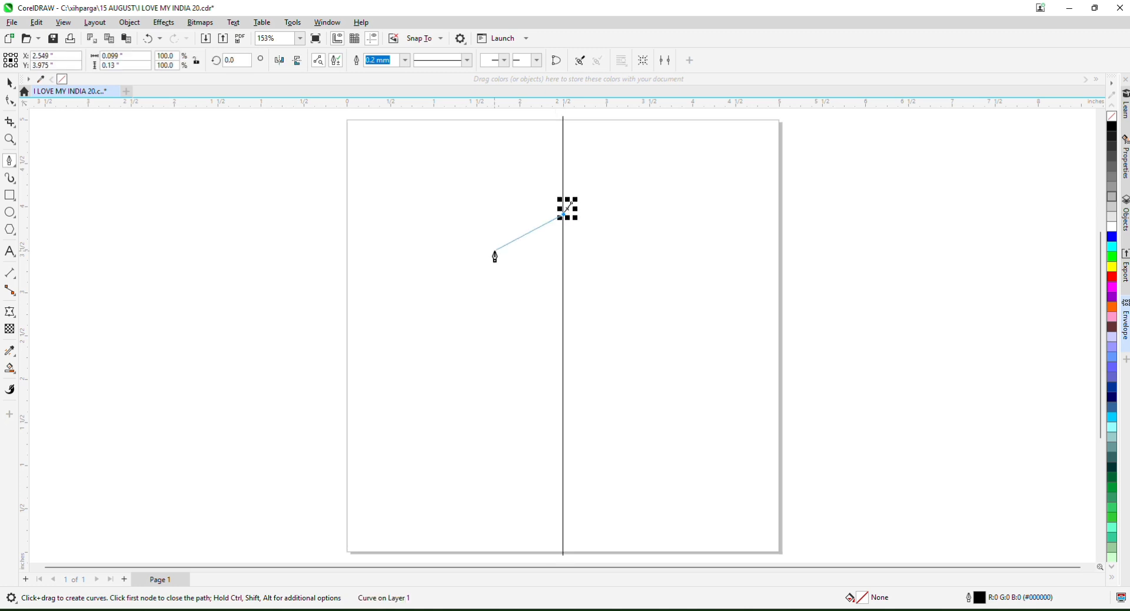
- Draw the left half of a shield outline with the Pen tool, about 1.6 by 3 inches, ending on the vertical line
{"action": "left_click_drag", "start_coordinate": [487, 251], "coordinate": [436, 249]}
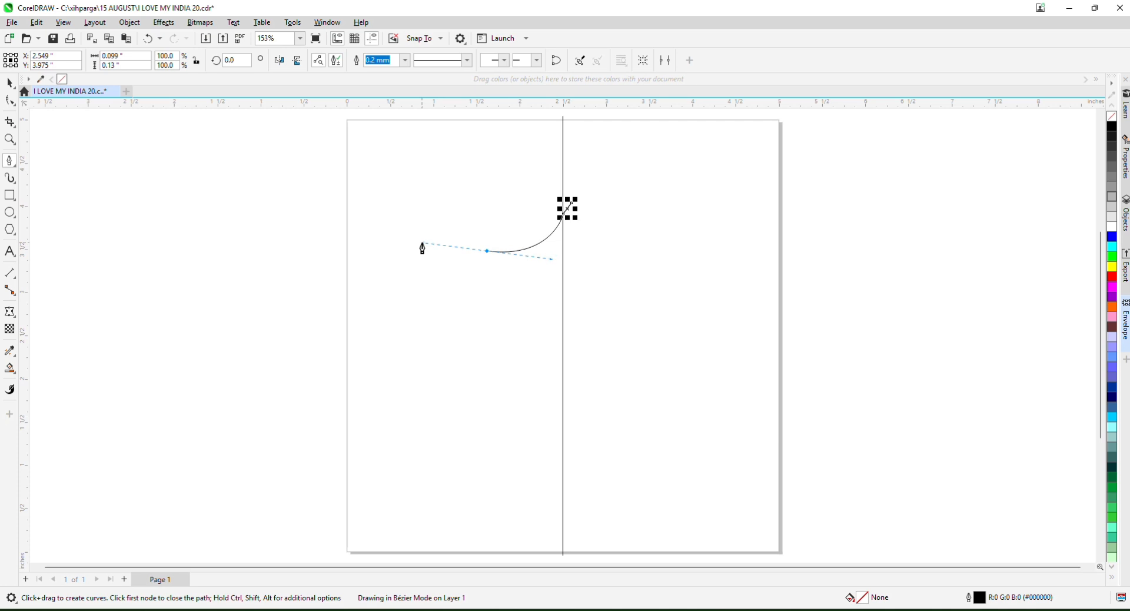
{"action": "left_click_drag", "start_coordinate": [423, 248], "coordinate": [424, 245]}
{"action": "left_click", "coordinate": [487, 254]}
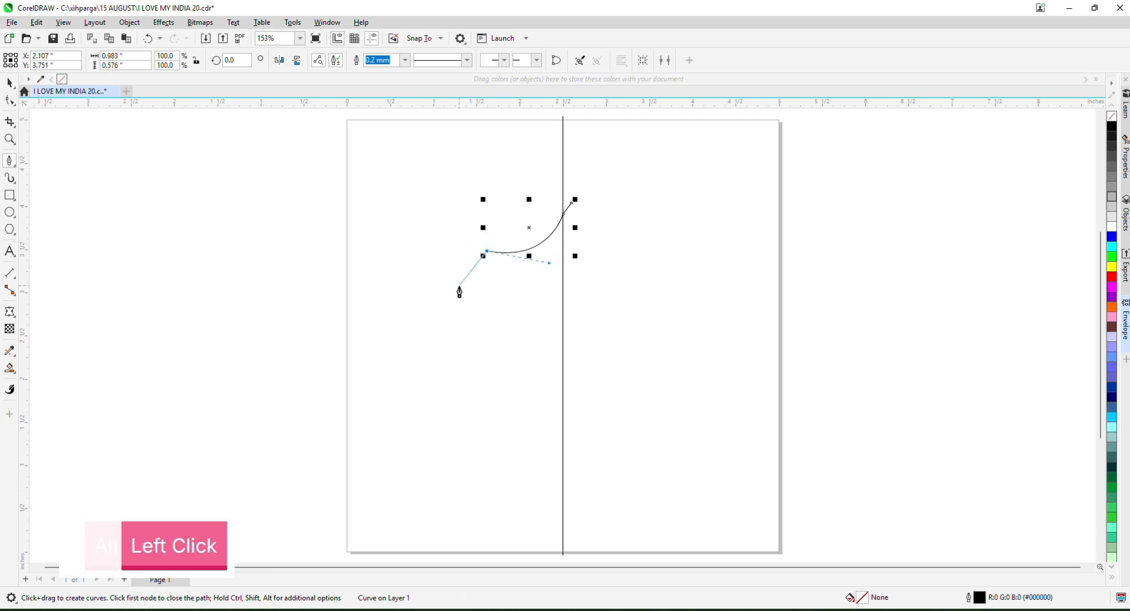
{"action": "left_click", "coordinate": [436, 308]}
{"action": "left_click_drag", "start_coordinate": [490, 372], "coordinate": [476, 448]}
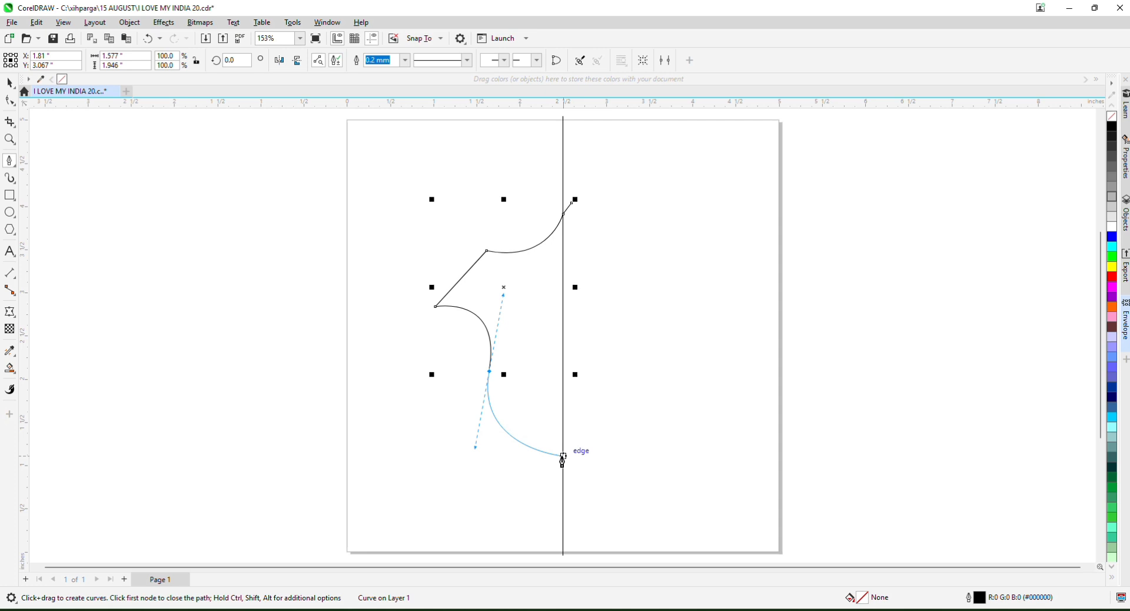
{"action": "left_click_drag", "start_coordinate": [564, 460], "coordinate": [591, 486]}
{"action": "key", "text": "Return"}
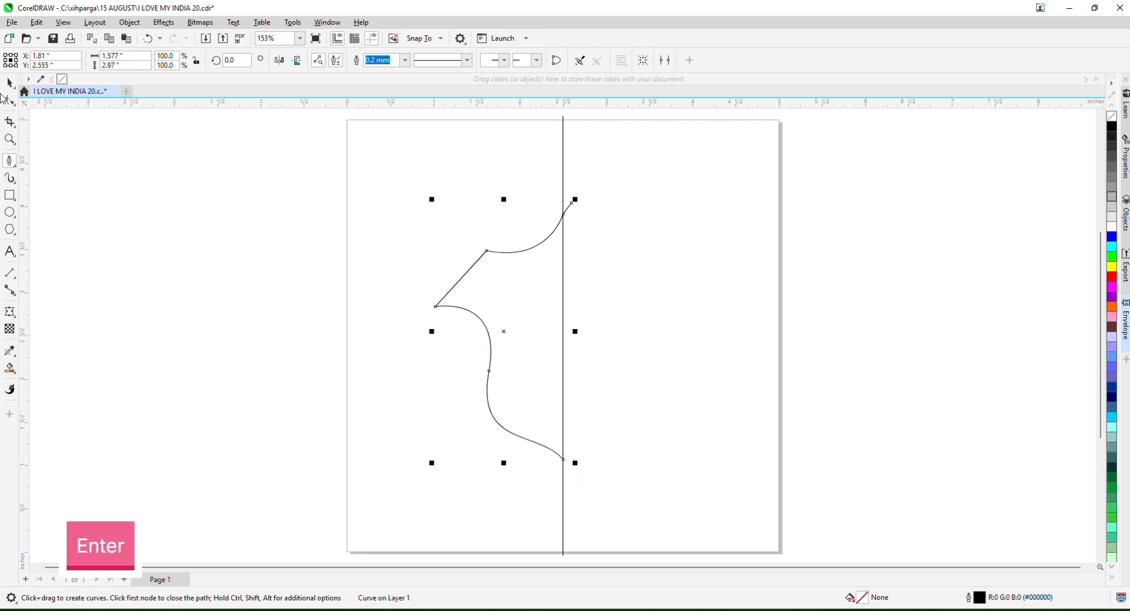
- Use Smart Fill to create a filled shape from the area enclosed by the curve and the vertical line
{"action": "left_click", "coordinate": [15, 371]}
{"action": "left_click", "coordinate": [36, 383]}
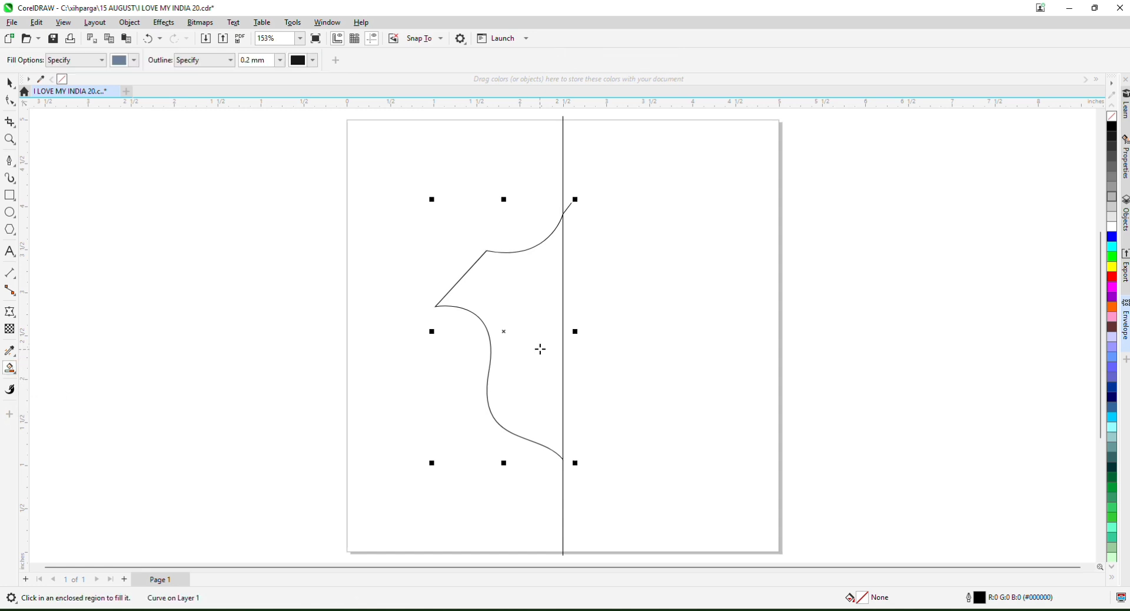
{"action": "left_click", "coordinate": [536, 344]}
- Move the filled half shield aside, delete the original curve and vertical line, and bring the half shield back onto the page
{"action": "left_click", "coordinate": [6, 82]}
{"action": "scroll", "coordinate": [476, 271], "scroll_direction": "down", "scroll_amount": 1}
{"action": "left_click_drag", "start_coordinate": [525, 288], "coordinate": [682, 287]}
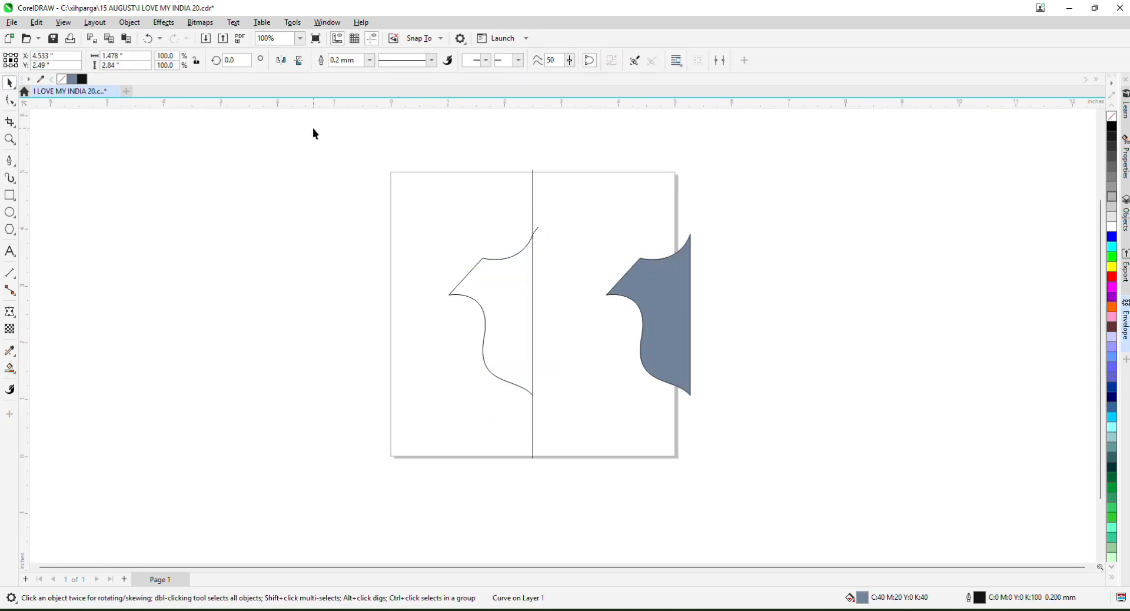
{"action": "left_click_drag", "start_coordinate": [326, 137], "coordinate": [581, 472]}
{"action": "key", "text": "Delete"}
{"action": "left_click_drag", "start_coordinate": [669, 321], "coordinate": [479, 290]}
{"action": "scroll", "coordinate": [477, 286], "scroll_direction": "up", "scroll_amount": 1}
{"action": "right_click", "coordinate": [475, 280]}
{"action": "left_click", "coordinate": [574, 324]}
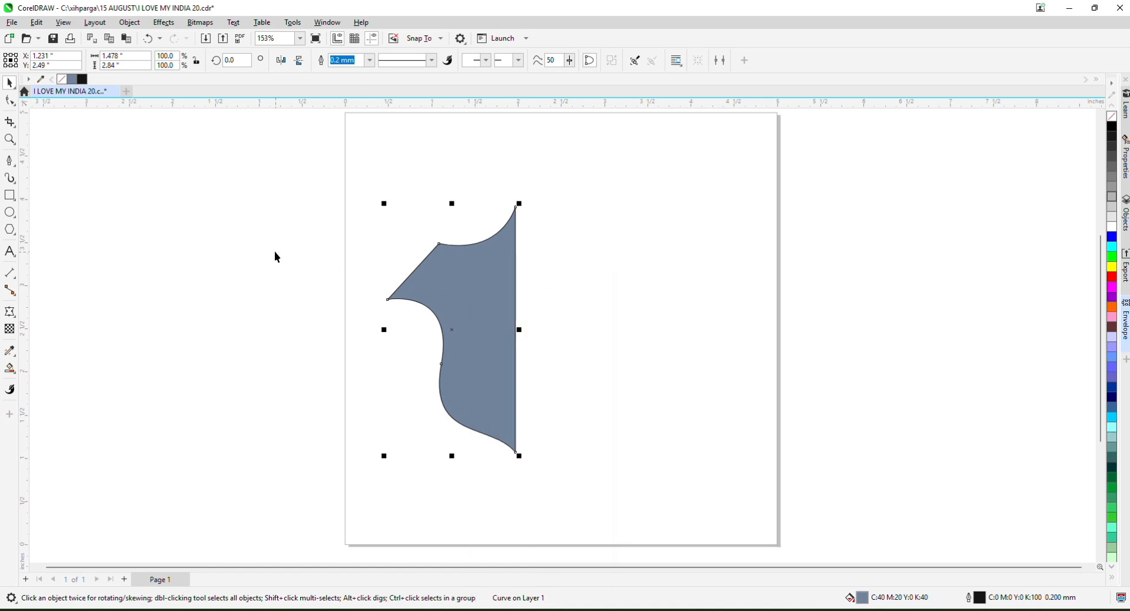
- Mirror a copy of the half shield across its straight edge and weld both halves into one shape
{"action": "right_click", "coordinate": [274, 251]}
{"action": "left_click", "coordinate": [327, 346]}
{"action": "left_click_drag", "start_coordinate": [385, 330], "coordinate": [648, 330]}
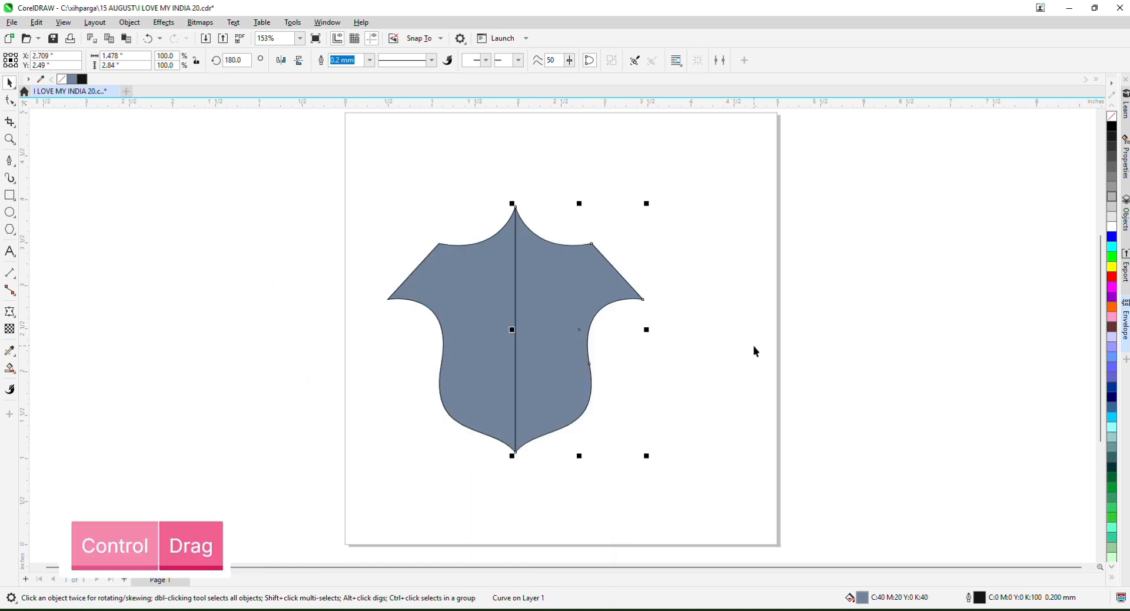
{"action": "left_click", "coordinate": [475, 285], "text": "shift"}
{"action": "left_click", "coordinate": [347, 61]}
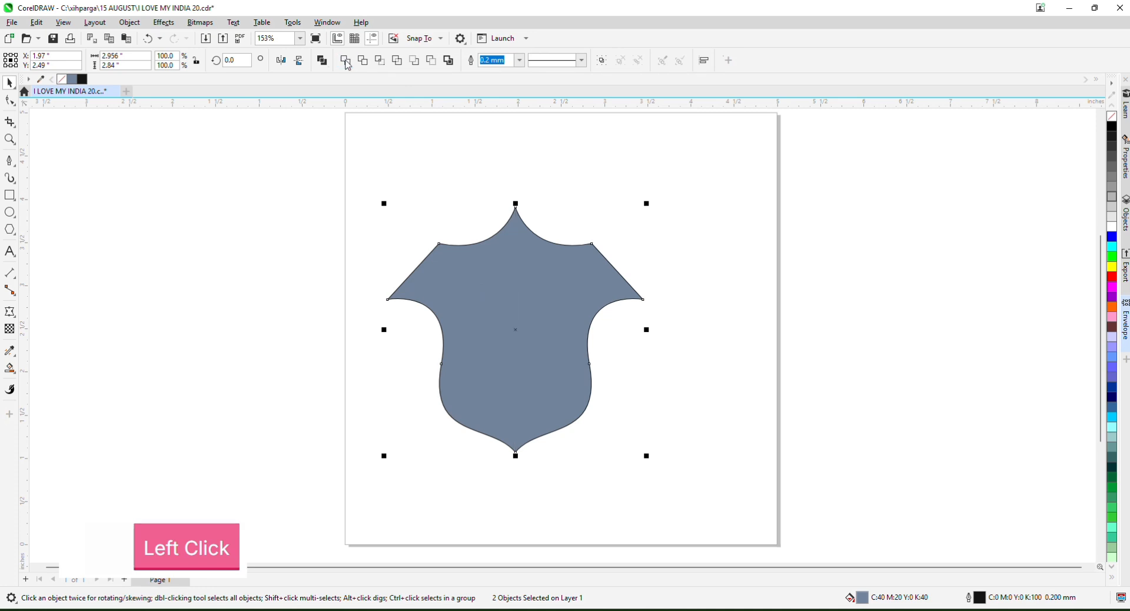
- Center the welded shield on the page
{"action": "key", "text": "p"}
{"action": "key", "text": "F4"}
{"action": "scroll", "coordinate": [594, 187], "scroll_direction": "down", "scroll_amount": 2}
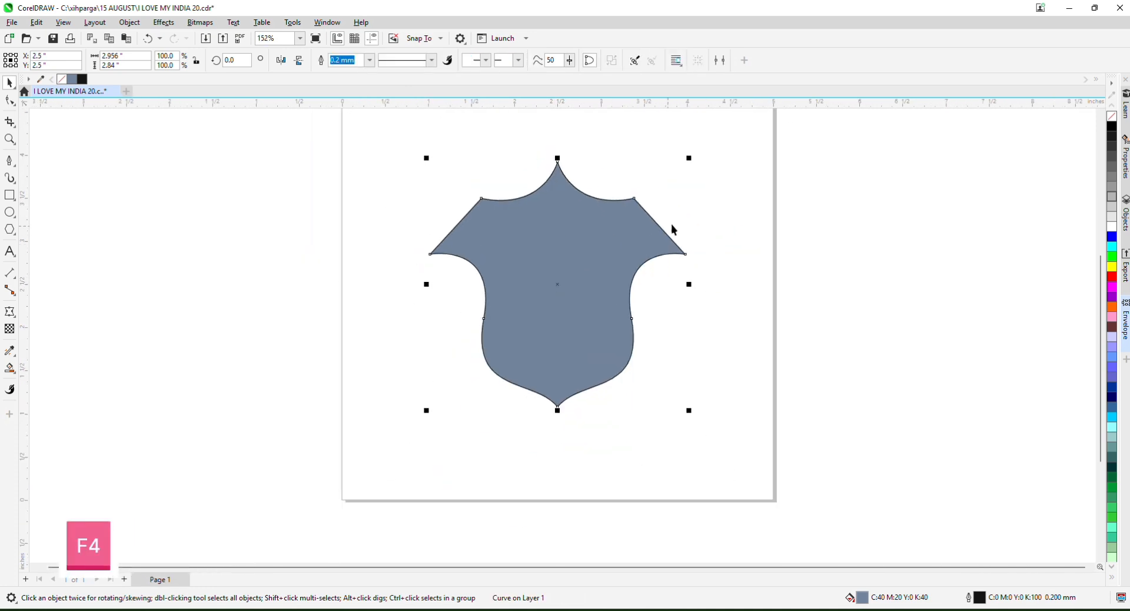
{"action": "left_click", "coordinate": [671, 223]}
{"action": "left_click", "coordinate": [614, 248]}
- Enlarge the shield proportionally to about 3.375 by 3.242 inches and nudge it slightly down
{"action": "left_click_drag", "start_coordinate": [689, 156], "coordinate": [710, 140]}
{"action": "key", "text": "Down"}
{"action": "key", "text": "Down"}
{"action": "key", "text": "Down"}
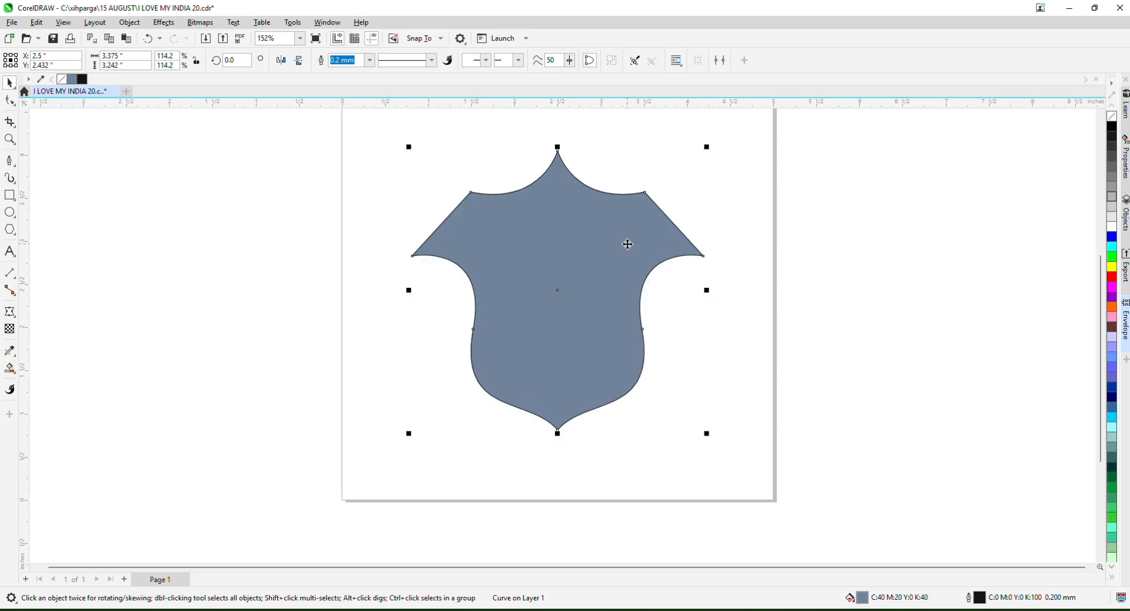
{"action": "scroll", "coordinate": [596, 274], "scroll_direction": "down", "scroll_amount": 1}
{"action": "scroll", "coordinate": [676, 190], "scroll_direction": "up", "scroll_amount": 1}
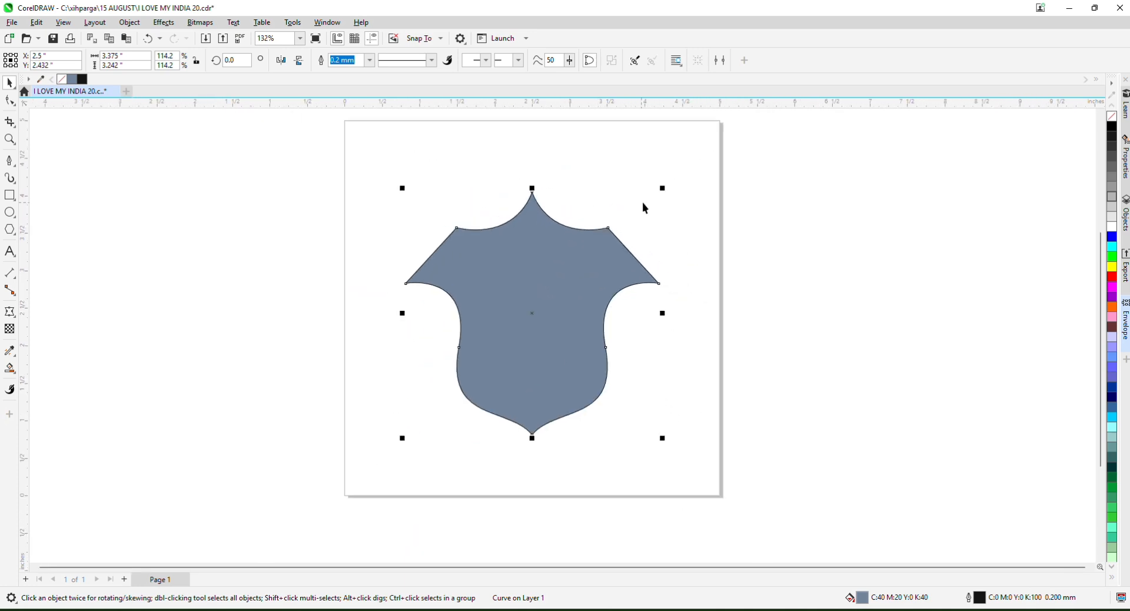
- Fill the shield with dark gray #4D4D4D and remove its outline
{"action": "left_click", "coordinate": [1111, 155]}
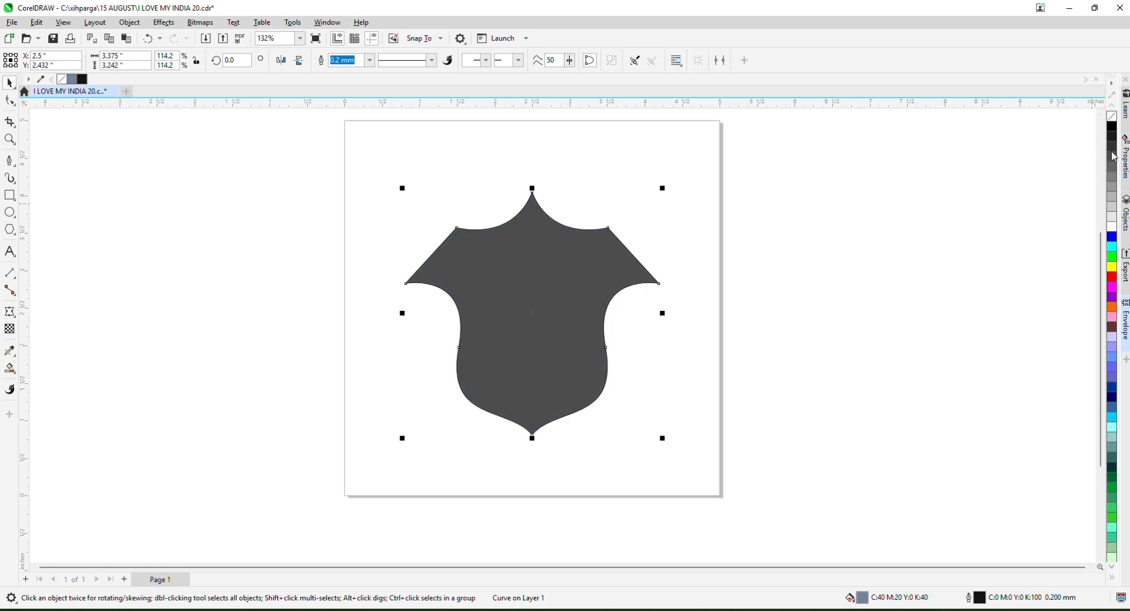
{"action": "key", "text": "Escape"}
{"action": "left_click", "coordinate": [509, 269]}
- Add a one-step inside contour to the shield with an offset of about 0.149 inches
{"action": "scroll", "coordinate": [512, 253], "scroll_direction": "up", "scroll_amount": 1}
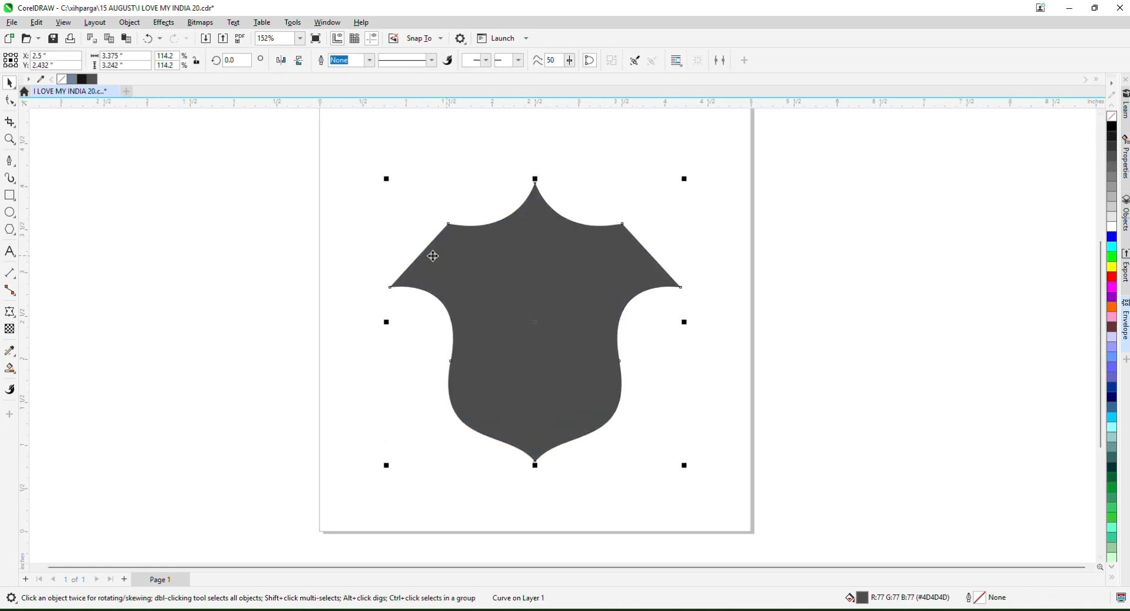
{"action": "left_click", "coordinate": [10, 288]}
{"action": "left_click", "coordinate": [44, 325]}
{"action": "scroll", "coordinate": [528, 203], "scroll_direction": "up", "scroll_amount": 4}
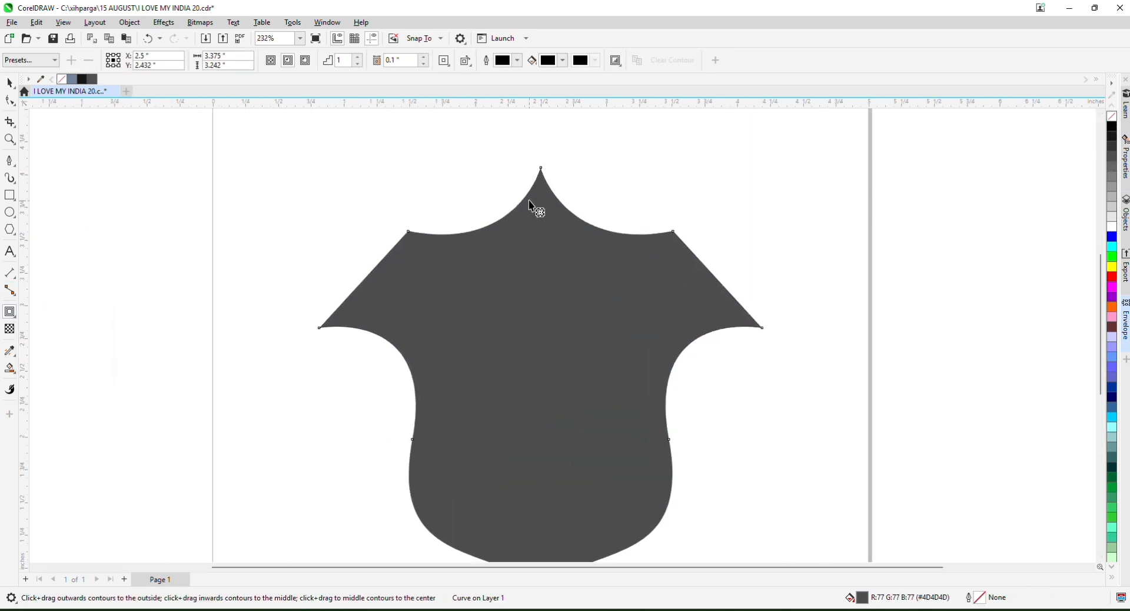
{"action": "mouse_move", "coordinate": [546, 194]}
{"action": "left_mouse_down"}
{"action": "mouse_move", "coordinate": [546, 207]}
{"action": "mouse_move", "coordinate": [553, 193]}
{"action": "left_mouse_up"}
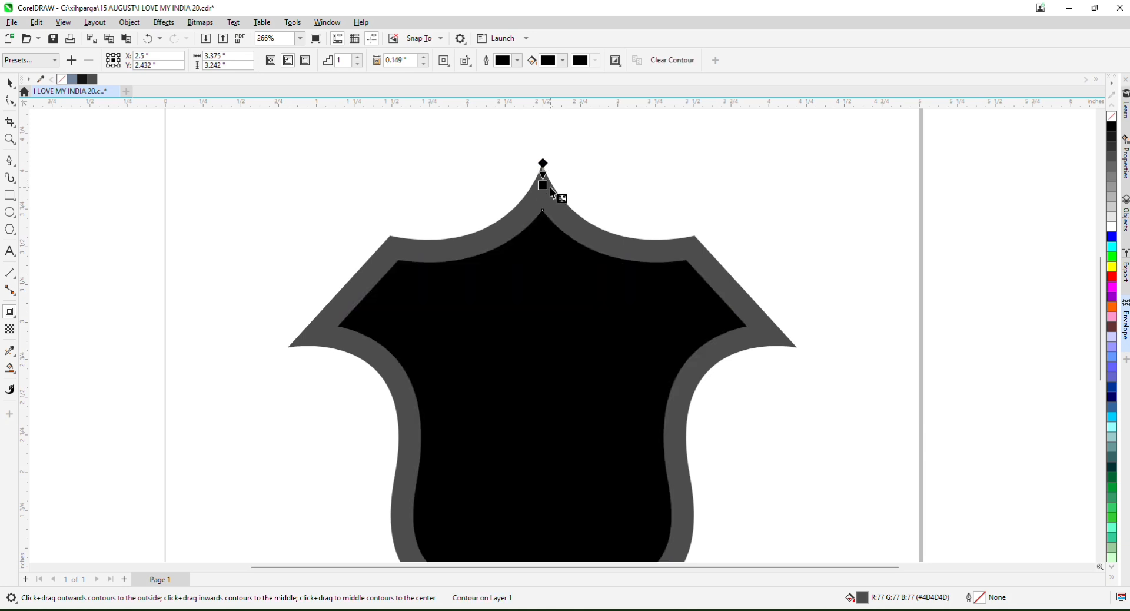
- Break the contour apart and fill the inner shield with light gray (R 204, G 204, B 204)
{"action": "left_click", "coordinate": [10, 83]}
{"action": "scroll", "coordinate": [565, 222], "scroll_direction": "down", "scroll_amount": 1}
{"action": "right_click", "coordinate": [547, 199]}
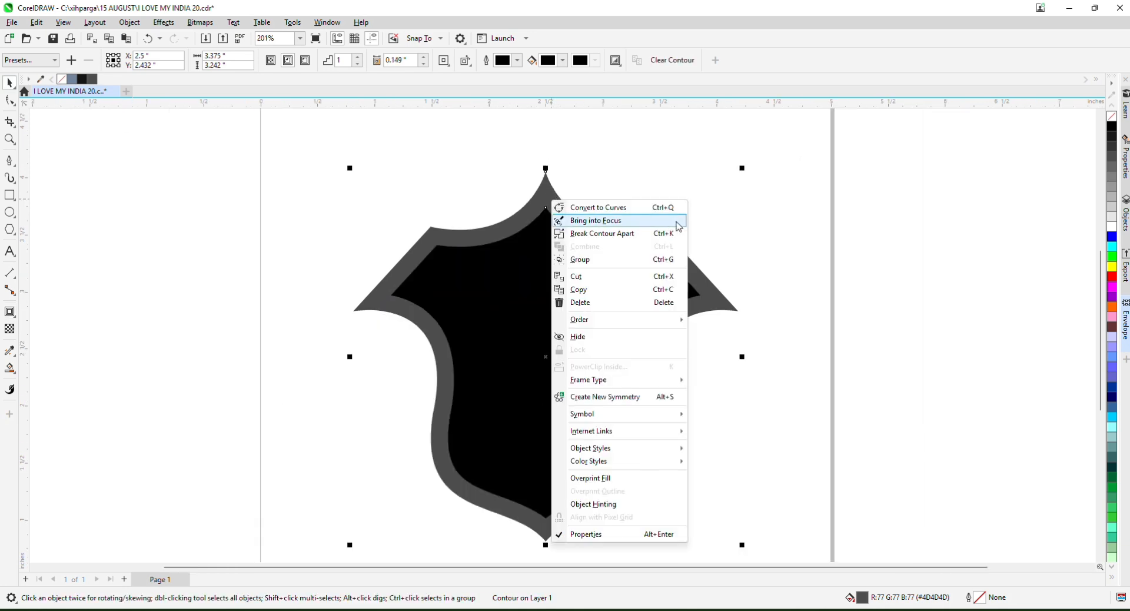
{"action": "left_click", "coordinate": [636, 222]}
{"action": "left_click", "coordinate": [670, 158]}
{"action": "left_click_drag", "start_coordinate": [542, 227], "coordinate": [549, 247]}
{"action": "key", "text": "ctrl+z"}
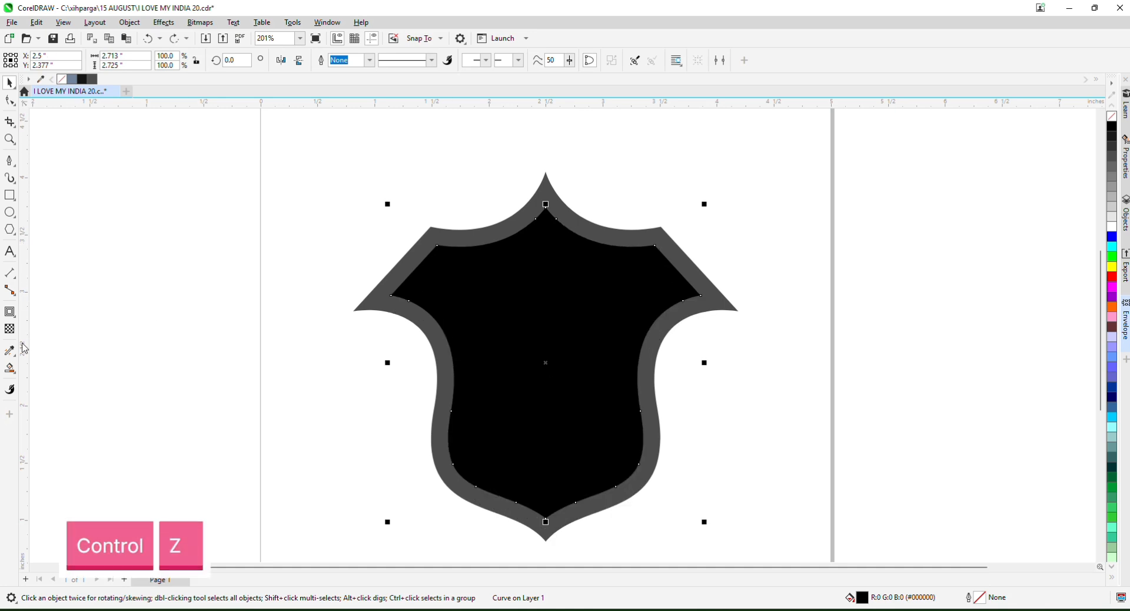
{"action": "left_click", "coordinate": [1112, 207]}
- Add a two-step outside contour to the light gray inner shield with an offset of about 0.017 inches
{"action": "scroll", "coordinate": [591, 227], "scroll_direction": "up", "scroll_amount": 1}
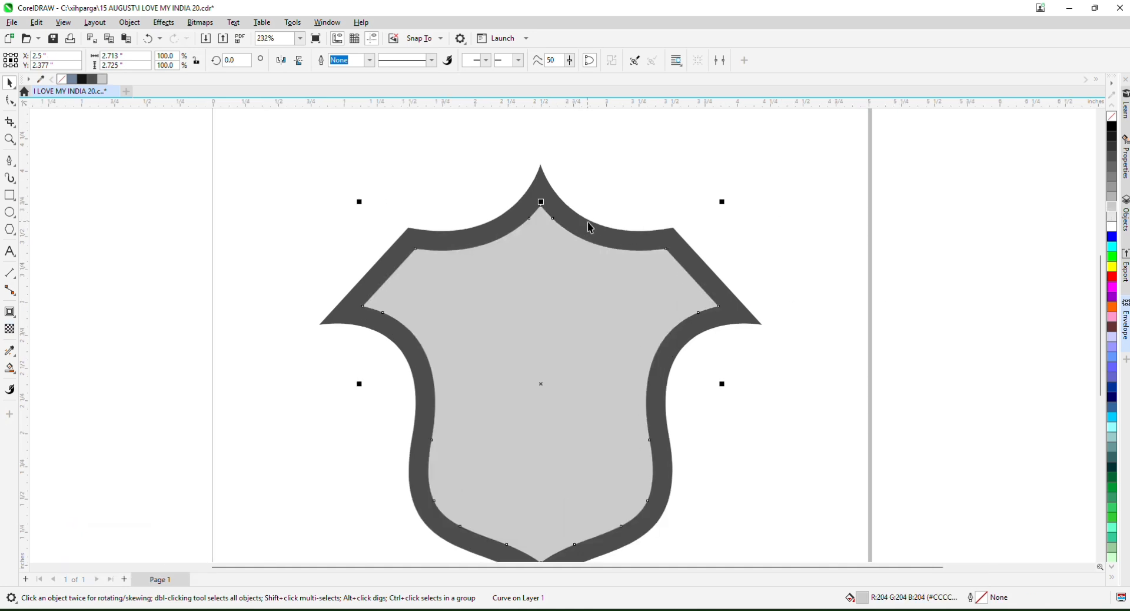
{"action": "left_click", "coordinate": [9, 312]}
{"action": "scroll", "coordinate": [462, 241], "scroll_direction": "up", "scroll_amount": 5}
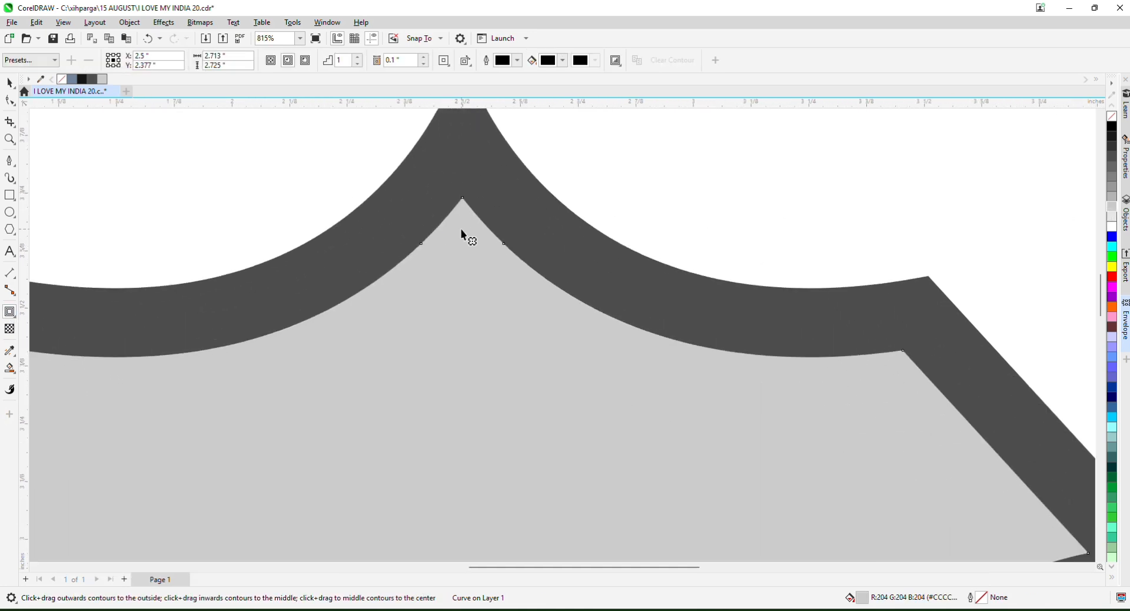
{"action": "left_click_drag", "start_coordinate": [467, 187], "coordinate": [467, 192]}
{"action": "left_click", "coordinate": [357, 56]}
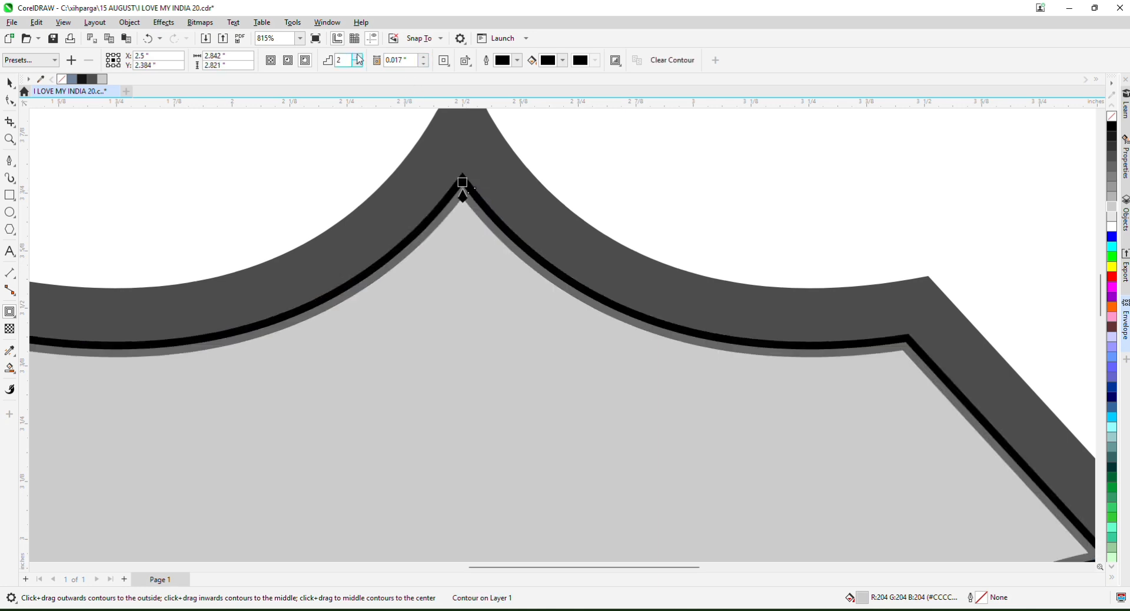
- Break the inner shield's contour apart
{"action": "scroll", "coordinate": [558, 215], "scroll_direction": "down", "scroll_amount": 3}
{"action": "key", "text": "space"}
{"action": "scroll", "coordinate": [559, 195], "scroll_direction": "down", "scroll_amount": 2}
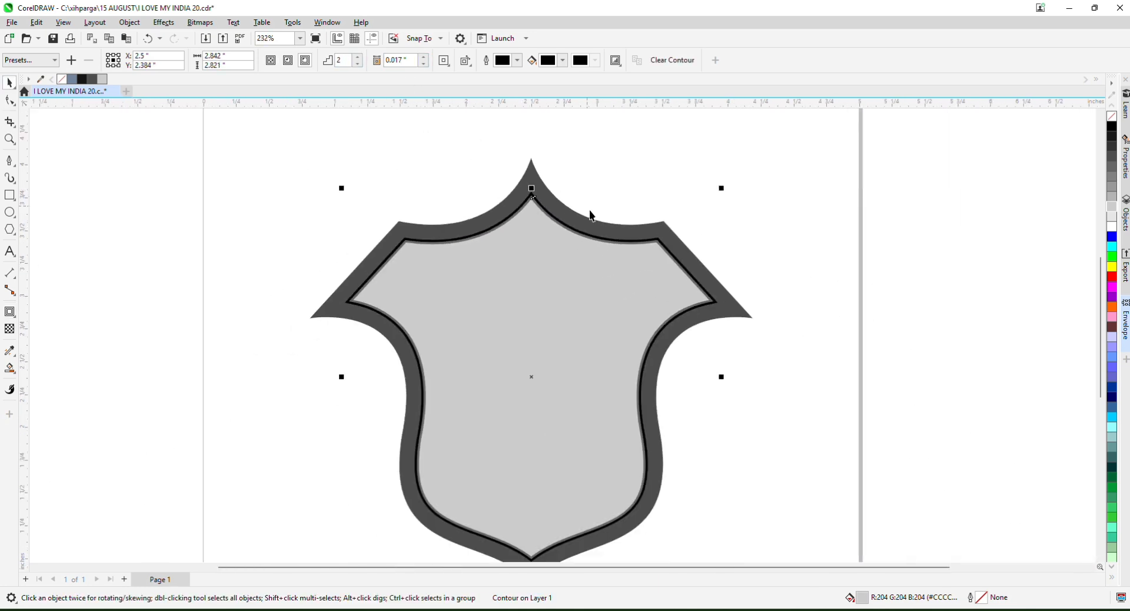
{"action": "right_click", "coordinate": [541, 208]}
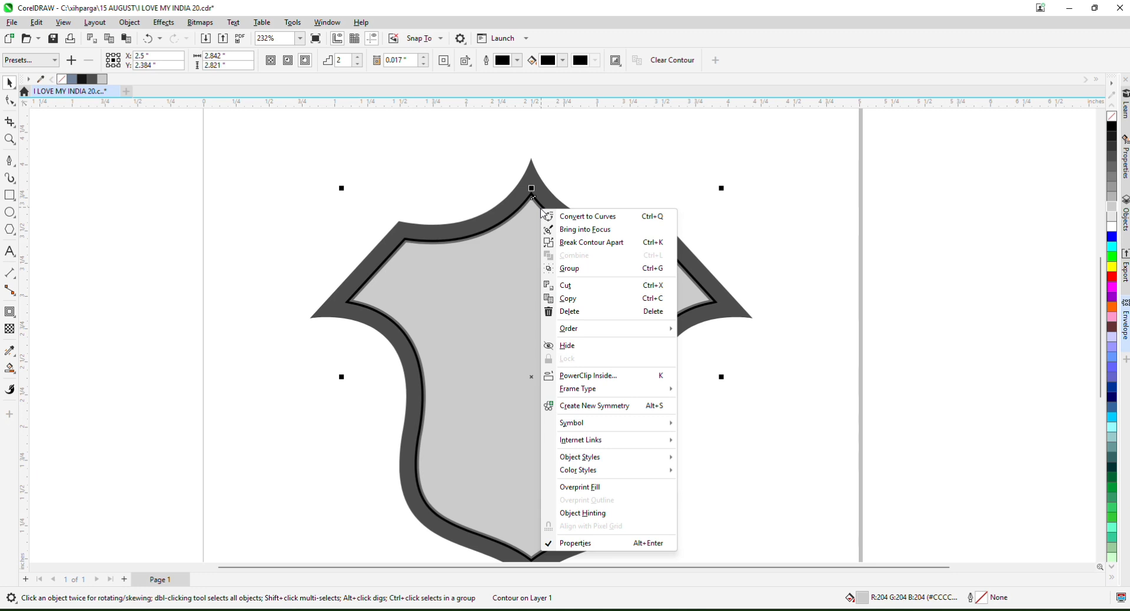
{"action": "left_click", "coordinate": [626, 242]}
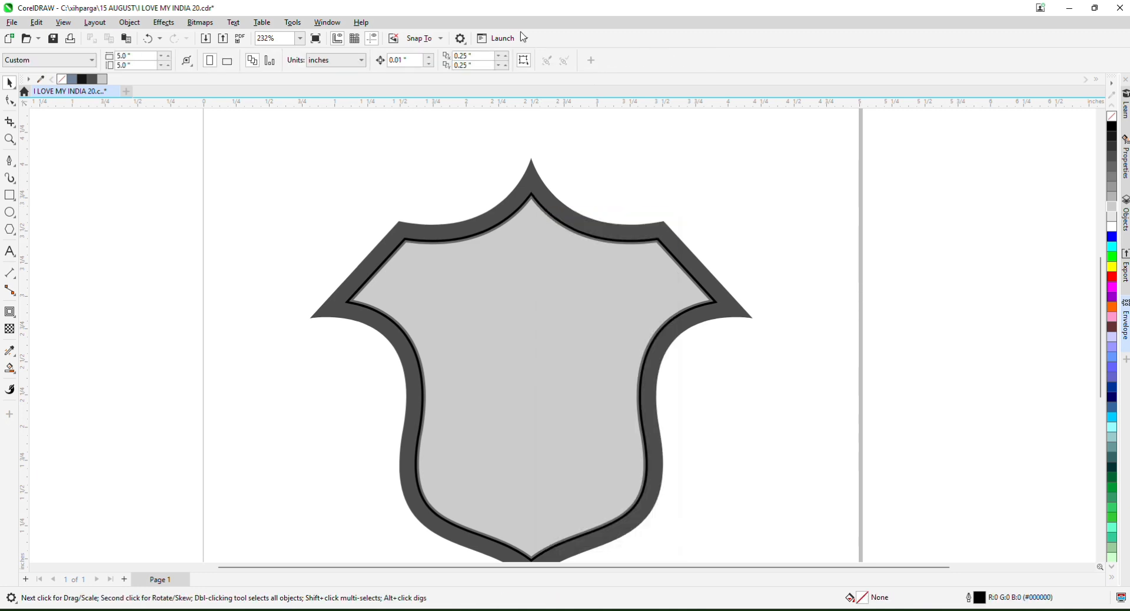
- Add a two-step outside contour with a 0.017 inch offset to the dark gray outer shield
{"action": "scroll", "coordinate": [547, 158], "scroll_direction": "up", "scroll_amount": 2}
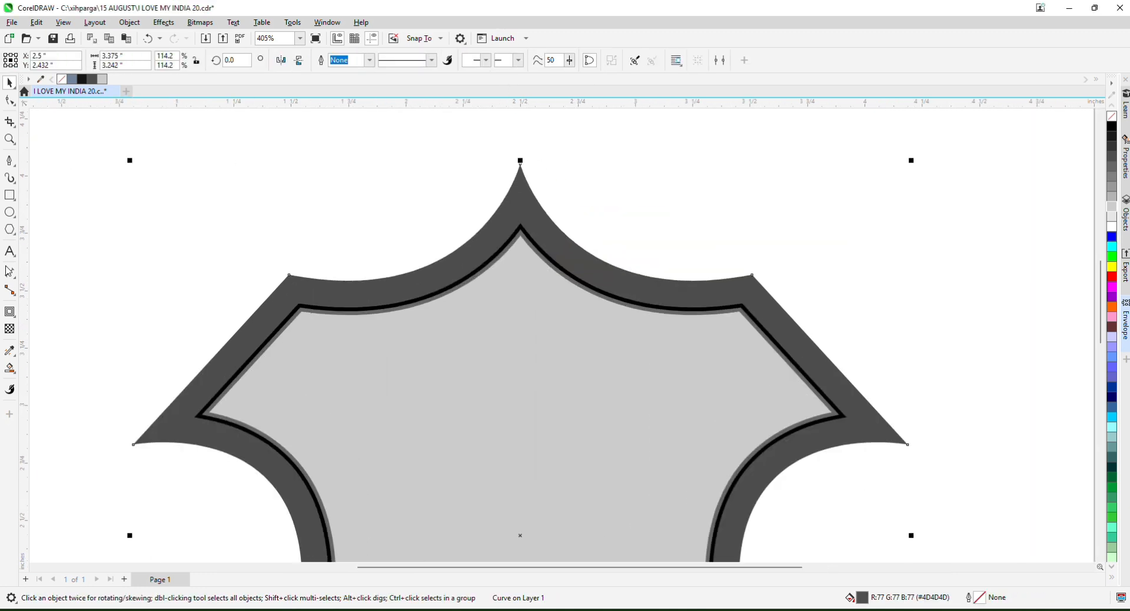
{"action": "left_click", "coordinate": [9, 313]}
{"action": "left_click", "coordinate": [305, 61]}
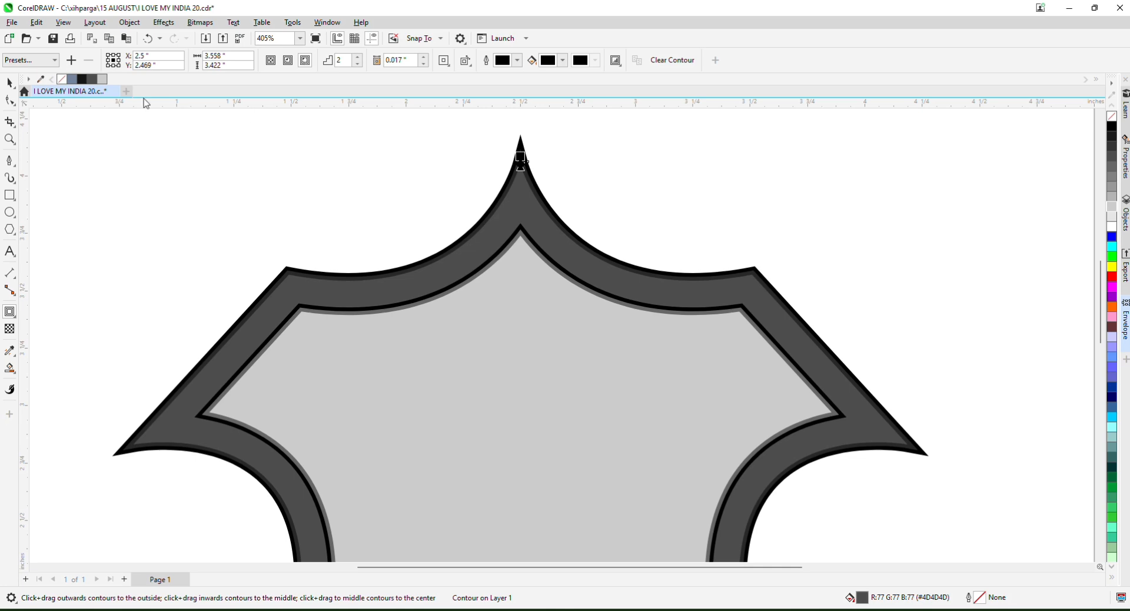
- Break the outer shield's contour apart and ungroup the resulting contour shapes
{"action": "left_click", "coordinate": [10, 83]}
{"action": "scroll", "coordinate": [525, 194], "scroll_direction": "down", "scroll_amount": 2}
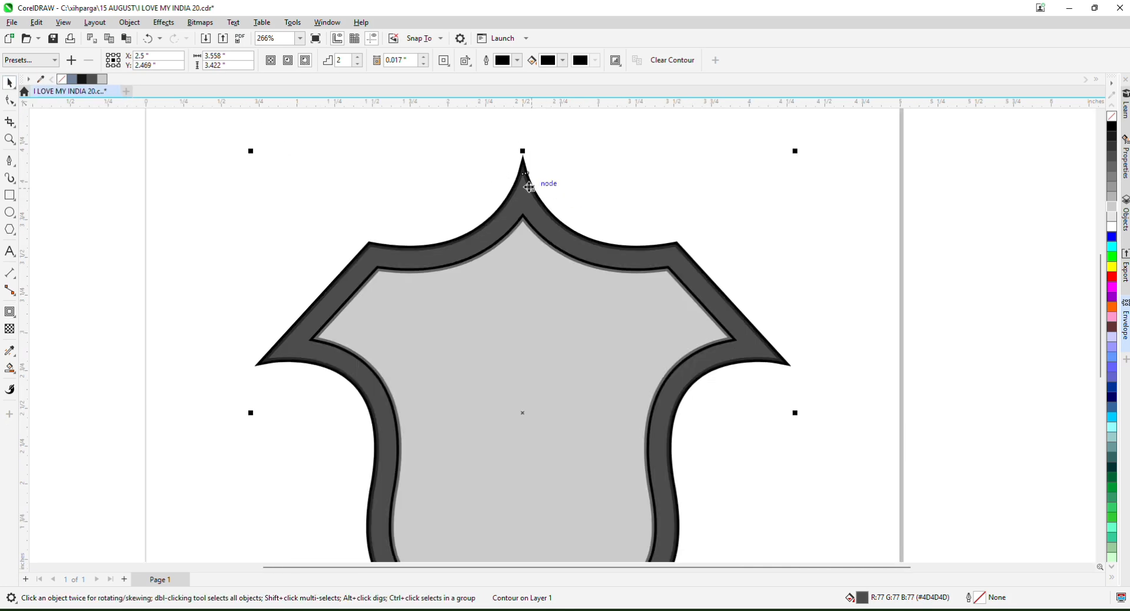
{"action": "left_click", "coordinate": [472, 151]}
{"action": "right_click", "coordinate": [523, 167]}
{"action": "left_click", "coordinate": [616, 186]}
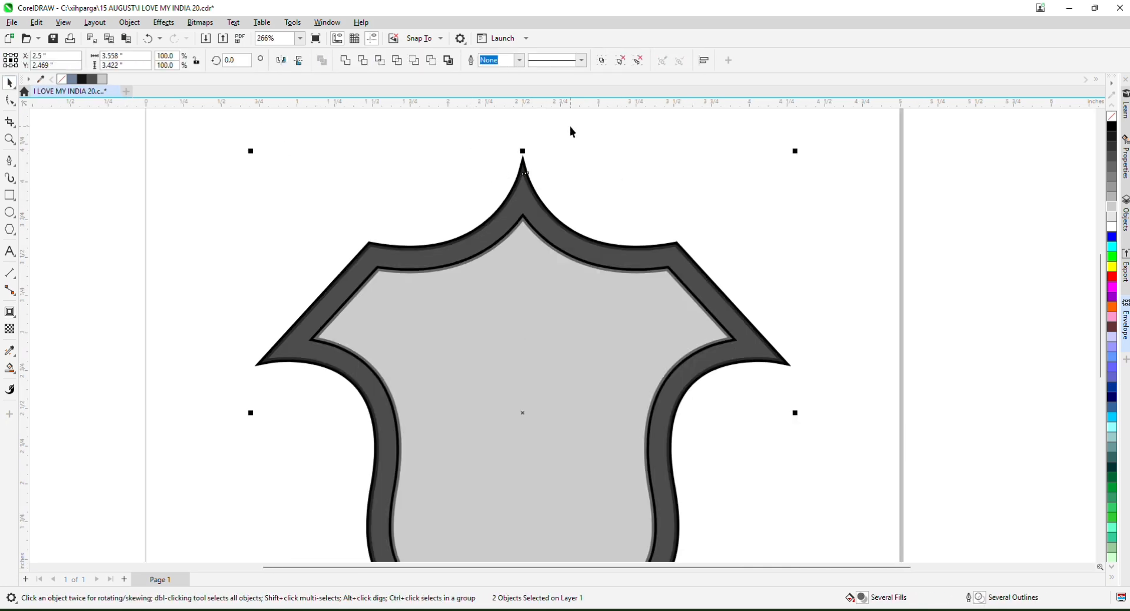
{"action": "scroll", "coordinate": [525, 177], "scroll_direction": "up", "scroll_amount": 5}
{"action": "right_click", "coordinate": [526, 174]}
{"action": "left_click", "coordinate": [618, 208]}
{"action": "left_click", "coordinate": [480, 163]}
- Ungroup the two contour shapes around the light gray inner shield
{"action": "scroll", "coordinate": [480, 163], "scroll_direction": "down", "scroll_amount": 5}
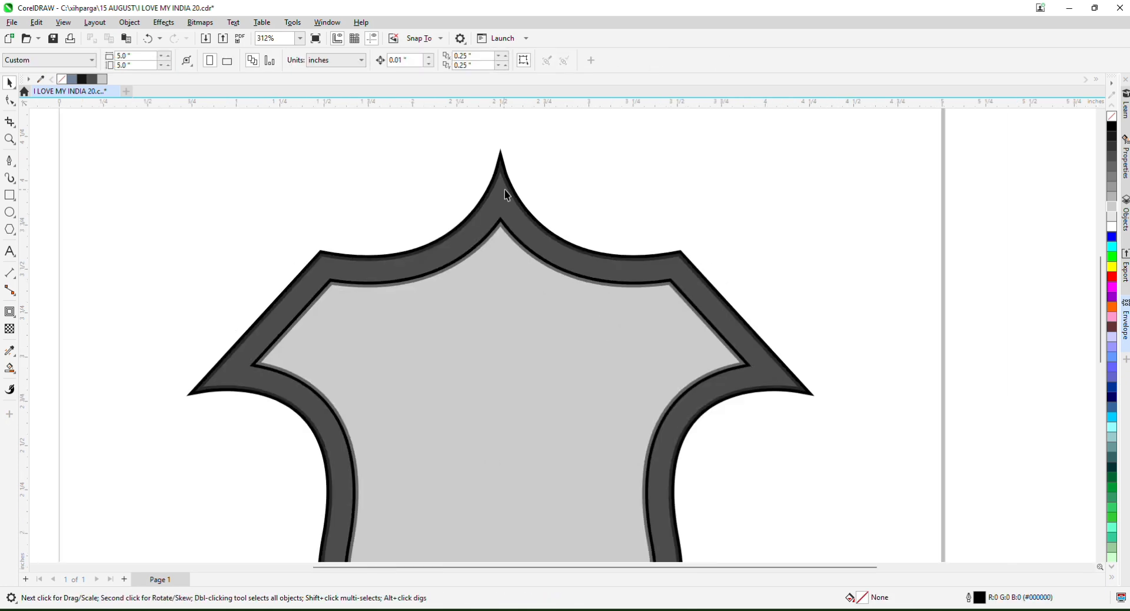
{"action": "scroll", "coordinate": [505, 235], "scroll_direction": "up", "scroll_amount": 1}
{"action": "left_click_drag", "start_coordinate": [508, 236], "coordinate": [511, 273]}
{"action": "key", "text": "ctrl+z"}
{"action": "scroll", "coordinate": [501, 214], "scroll_direction": "up", "scroll_amount": 6}
{"action": "right_click", "coordinate": [501, 218]}
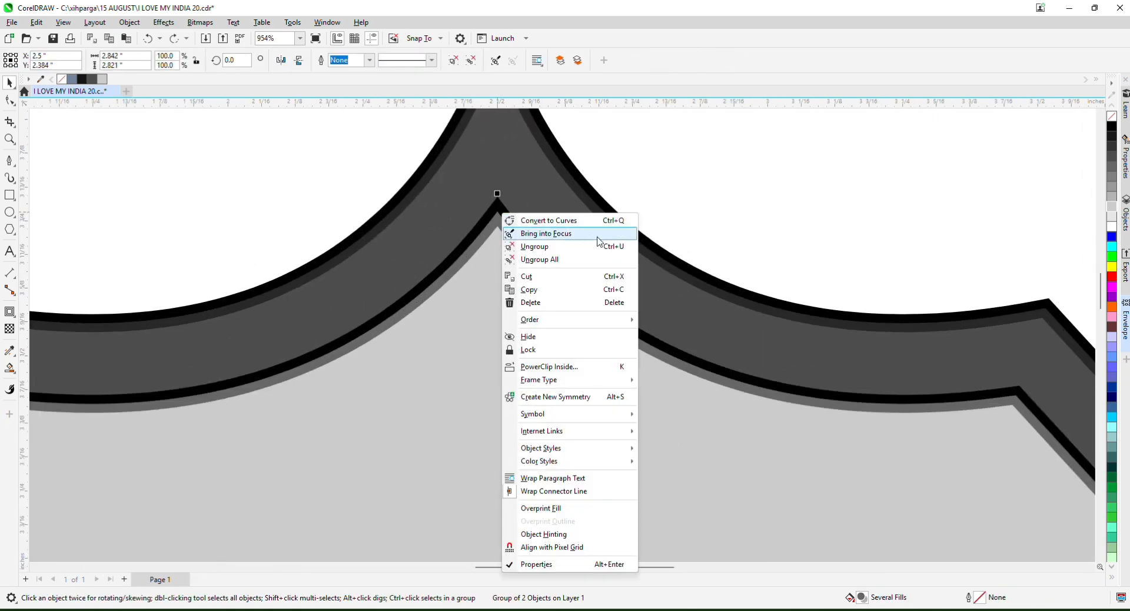
{"action": "left_click", "coordinate": [592, 229]}
{"action": "scroll", "coordinate": [595, 224], "scroll_direction": "down", "scroll_amount": 8}
{"action": "left_click", "coordinate": [450, 181]}
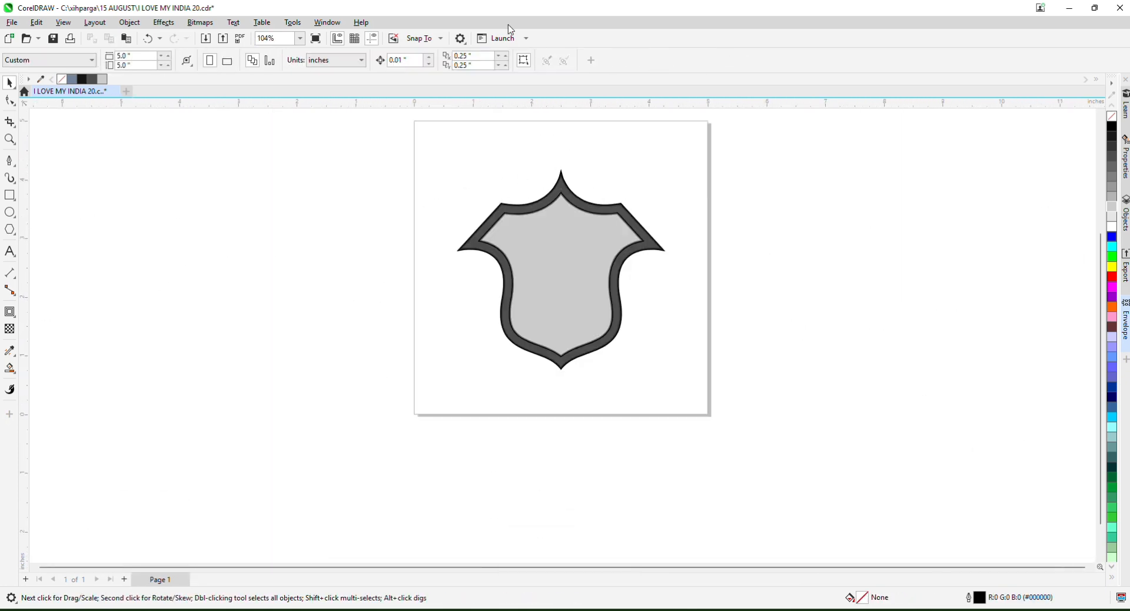
- Apply a horizontal linear fountain fill across the dark gray outer shield, running from its left tip to its right tip
{"action": "scroll", "coordinate": [517, 119], "scroll_direction": "up", "scroll_amount": 2}
{"action": "left_click_drag", "start_coordinate": [558, 215], "coordinate": [578, 216]}
{"action": "key", "text": "ctrl+z"}
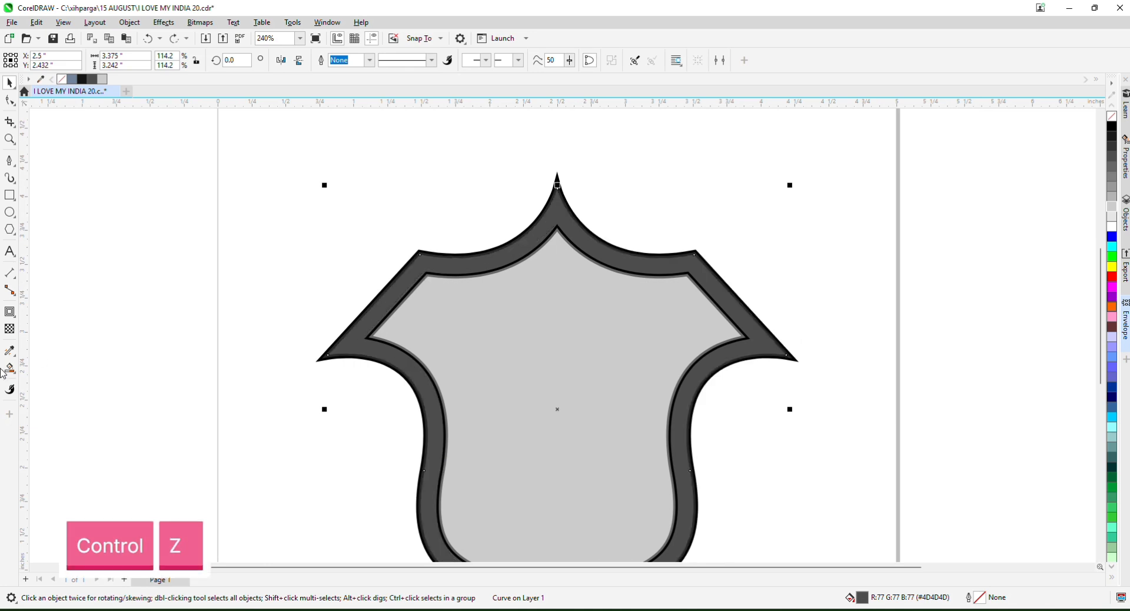
{"action": "left_click", "coordinate": [11, 369]}
{"action": "left_click", "coordinate": [47, 366]}
{"action": "left_click_drag", "start_coordinate": [439, 347], "coordinate": [773, 340]}
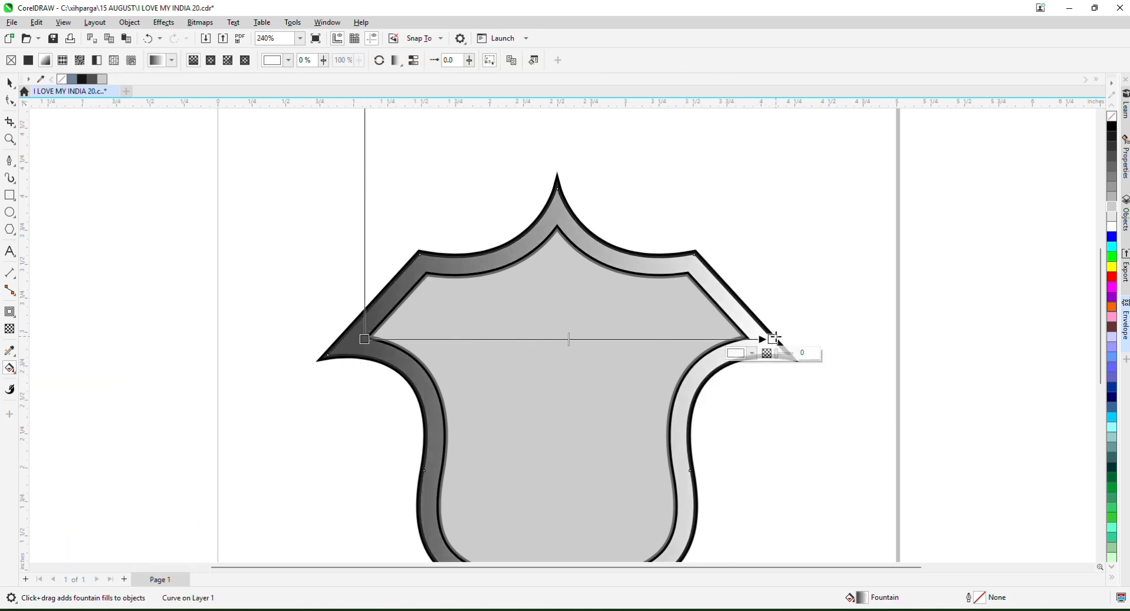
- Color the start and end nodes of the fountain fill orange and add an orange node at its middle
{"action": "left_click", "coordinate": [1113, 309]}
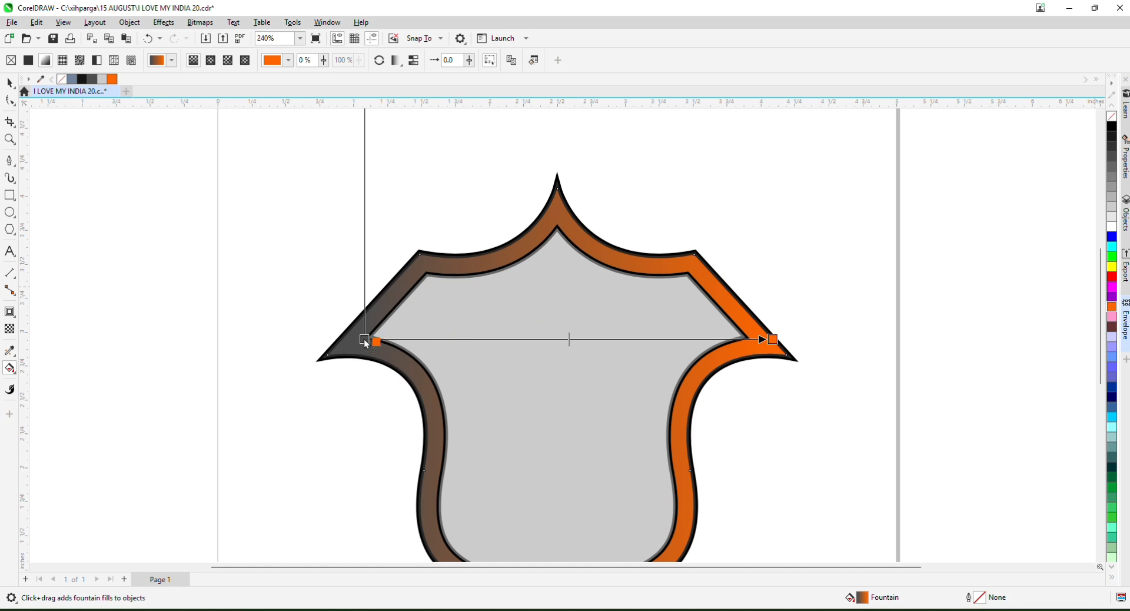
{"action": "left_click_drag", "start_coordinate": [365, 340], "coordinate": [364, 339]}
{"action": "left_click_drag", "start_coordinate": [365, 341], "coordinate": [343, 339]}
{"action": "left_click_drag", "start_coordinate": [1112, 307], "coordinate": [558, 339]}
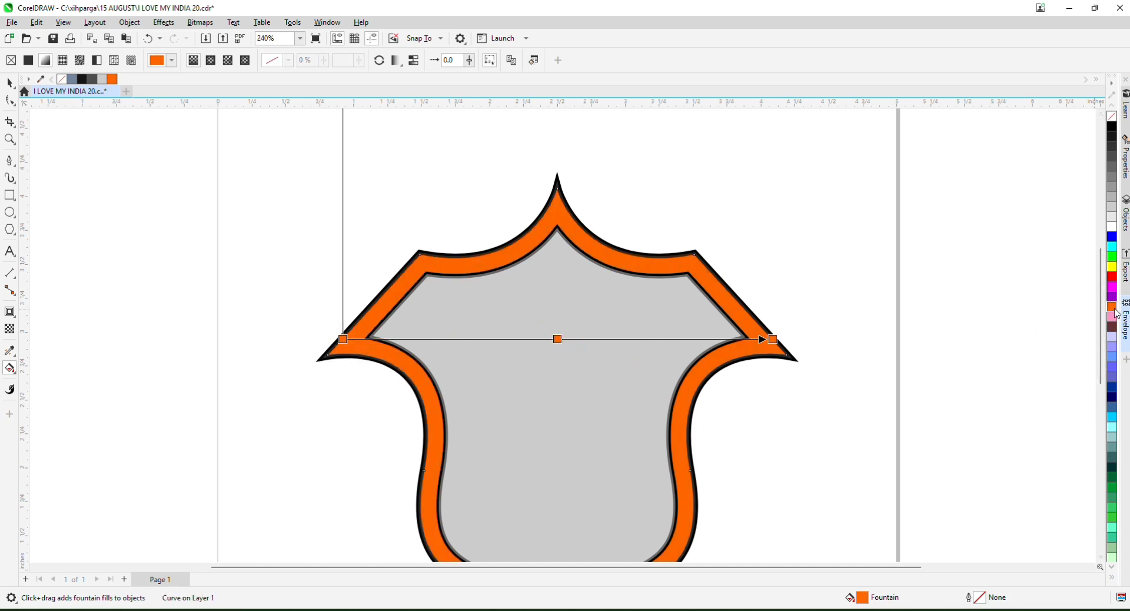
- Add two more orange nodes to the frame's fountain fill and a yellow node between each pair of neighbouring orange nodes
{"action": "left_click_drag", "start_coordinate": [1117, 312], "coordinate": [657, 340]}
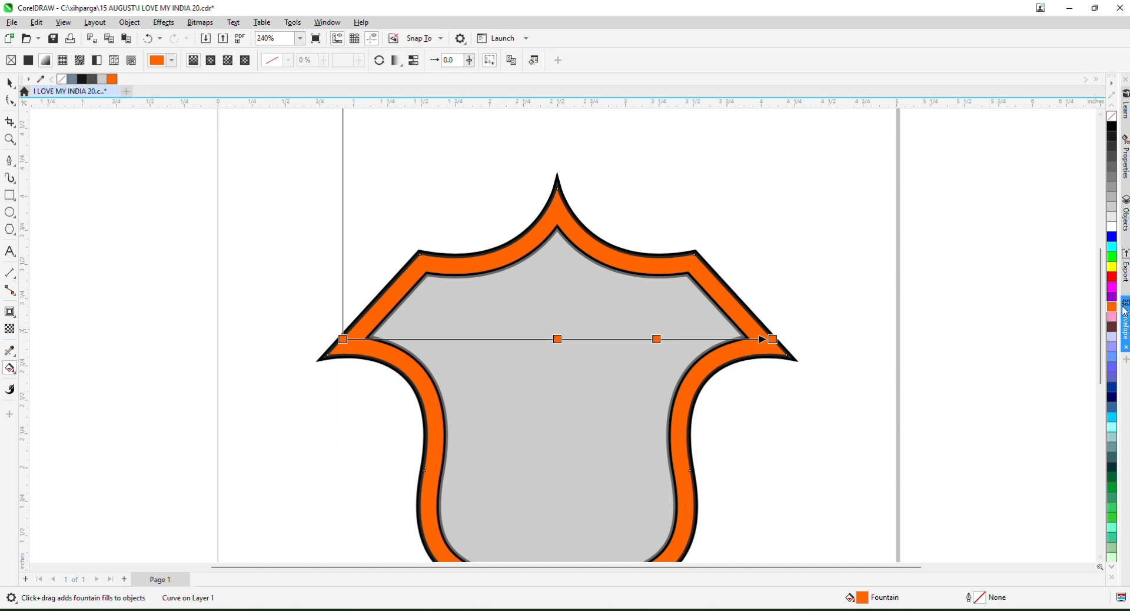
{"action": "left_click_drag", "start_coordinate": [489, 346], "coordinate": [451, 341]}
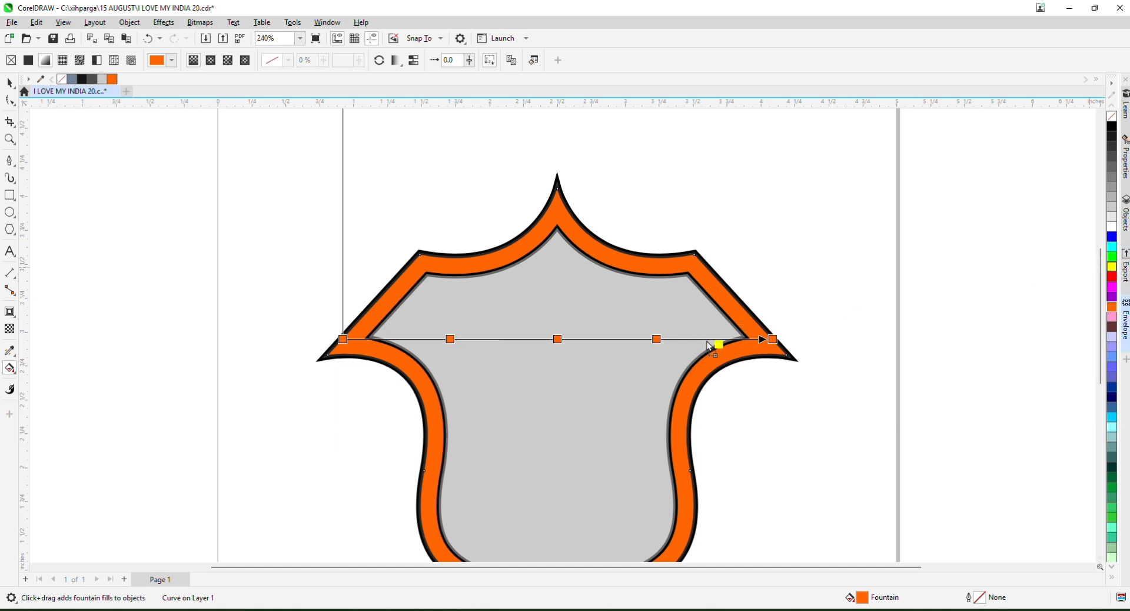
{"action": "left_click_drag", "start_coordinate": [707, 340], "coordinate": [705, 341]}
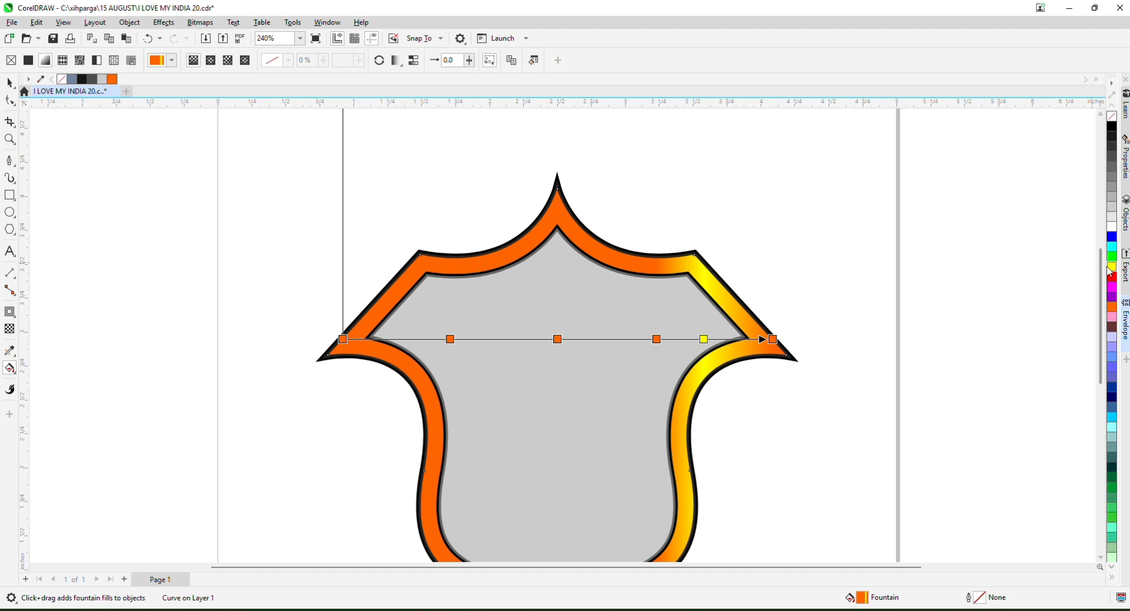
{"action": "left_click_drag", "start_coordinate": [1112, 266], "coordinate": [600, 340]}
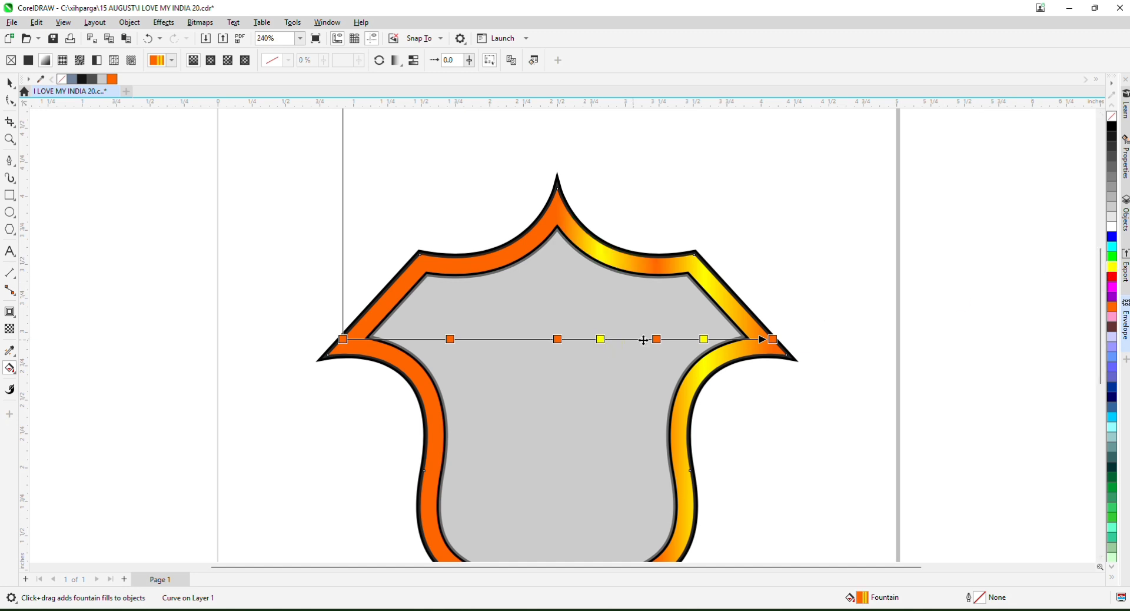
{"action": "left_click_drag", "start_coordinate": [1112, 266], "coordinate": [571, 318]}
{"action": "left_click_drag", "start_coordinate": [507, 346], "coordinate": [497, 342]}
{"action": "left_click_drag", "start_coordinate": [1112, 267], "coordinate": [394, 342]}
{"action": "left_click", "coordinate": [9, 83]}
{"action": "left_click", "coordinate": [678, 178]}
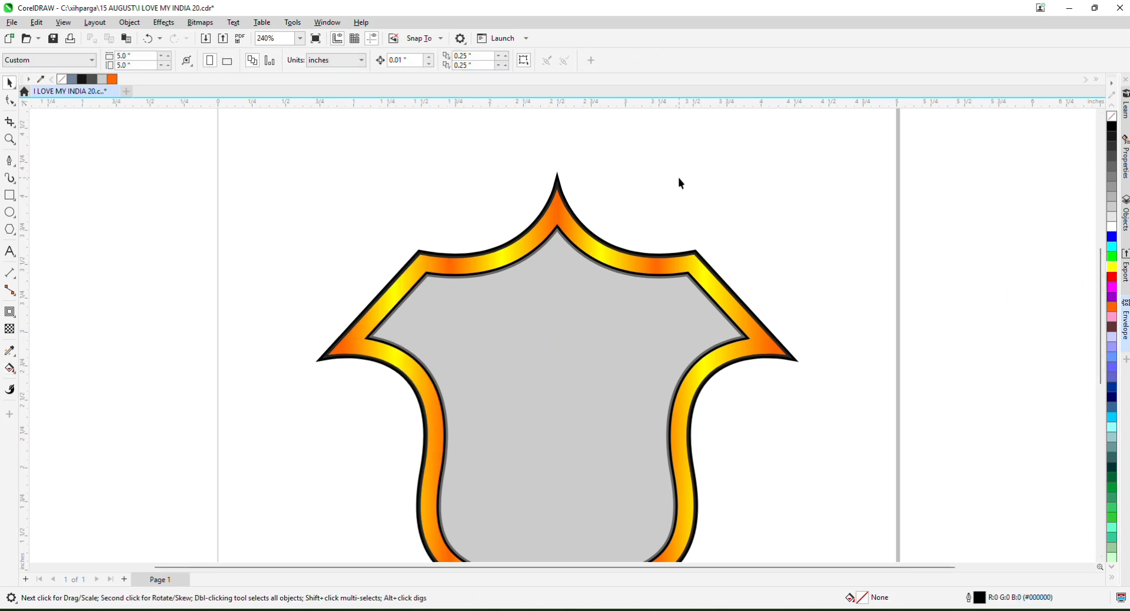
{"action": "scroll", "coordinate": [648, 200], "scroll_direction": "down", "scroll_amount": 1}
{"action": "scroll", "coordinate": [612, 235], "scroll_direction": "up", "scroll_amount": 2}
{"action": "scroll", "coordinate": [600, 237], "scroll_direction": "down", "scroll_amount": 2}
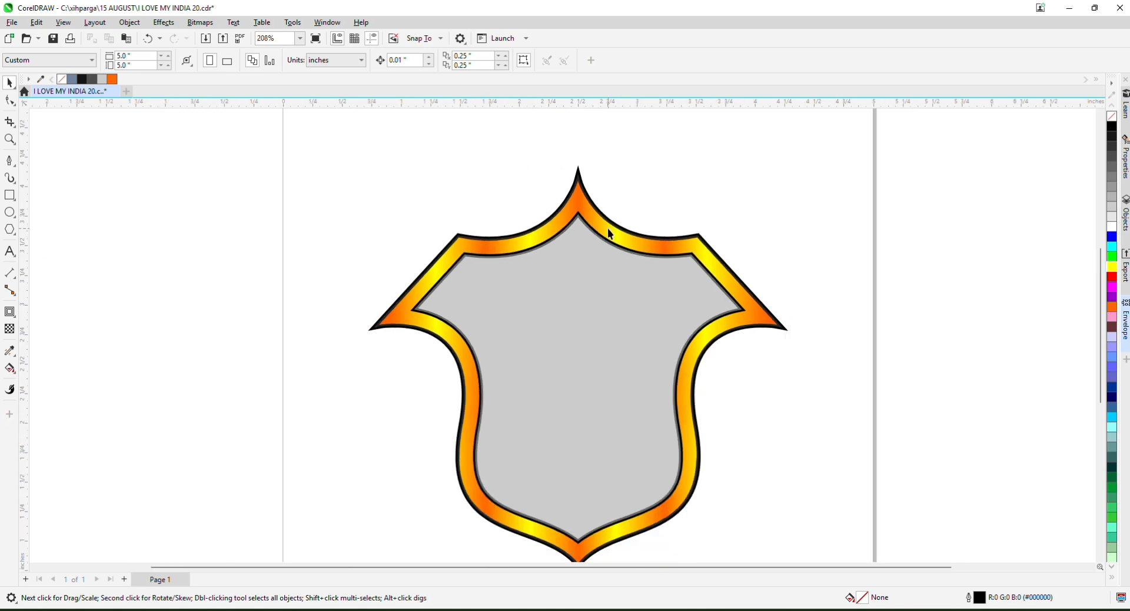
- Draw a wide rectangle about 2.15 by 0.57 inches beside the shield, across the page's edge
{"action": "left_click", "coordinate": [9, 196]}
{"action": "scroll", "coordinate": [540, 270], "scroll_direction": "down", "scroll_amount": 2}
{"action": "scroll", "coordinate": [558, 230], "scroll_direction": "up", "scroll_amount": 1}
{"action": "left_click_drag", "start_coordinate": [559, 222], "coordinate": [780, 280]}
{"action": "left_click", "coordinate": [9, 84]}
{"action": "scroll", "coordinate": [714, 232], "scroll_direction": "up", "scroll_amount": 1}
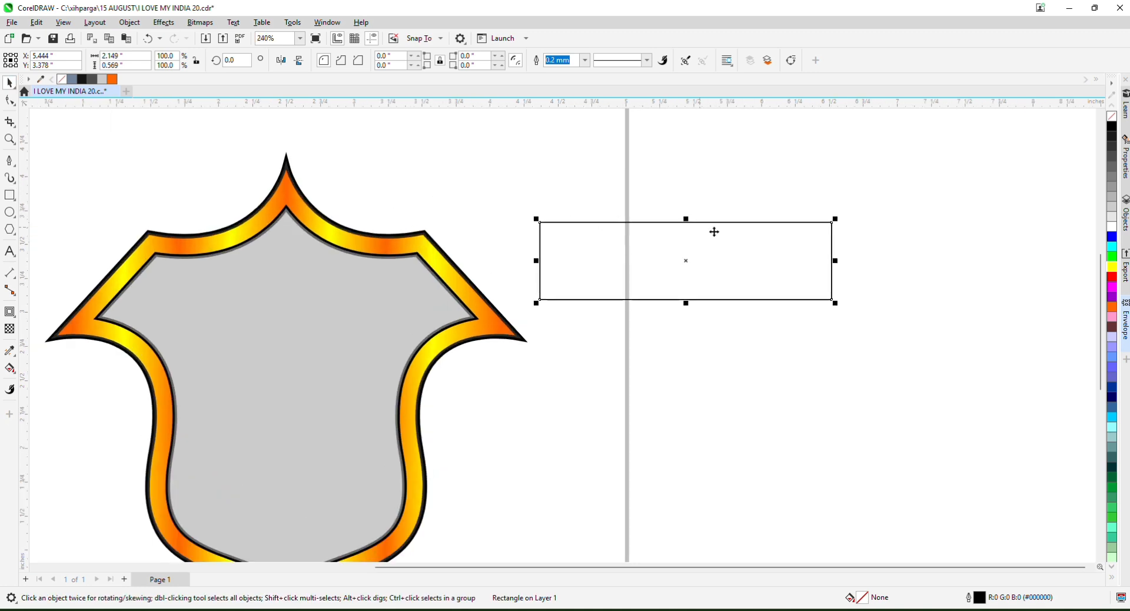
- Fill the rectangle with the orange shade #FE8F00 and remove its outline
{"action": "left_click", "coordinate": [1116, 313]}
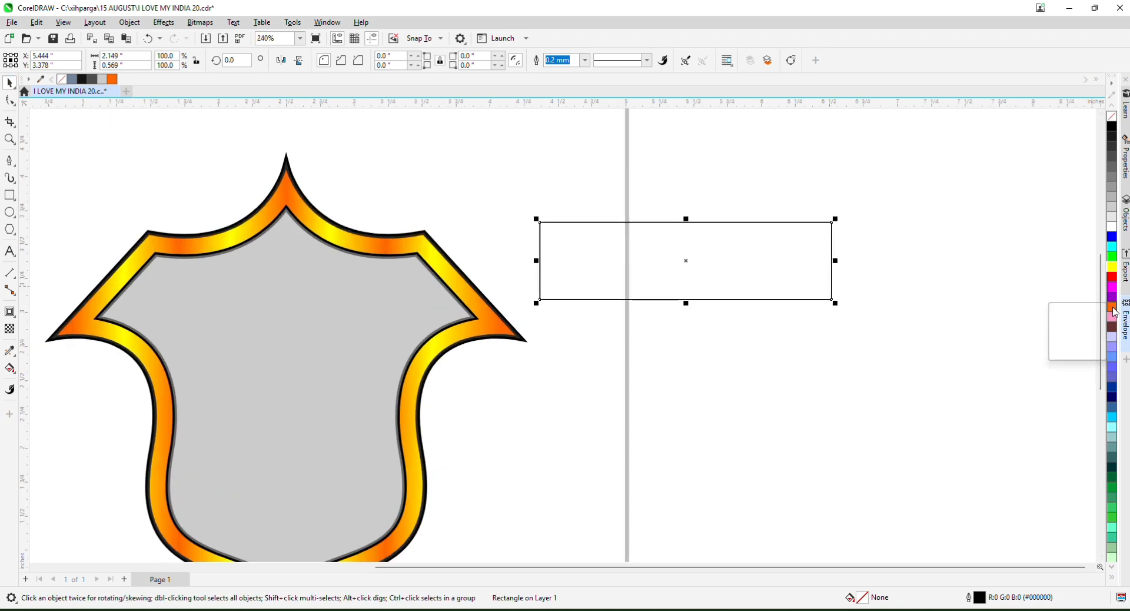
{"action": "left_click", "coordinate": [1075, 324]}
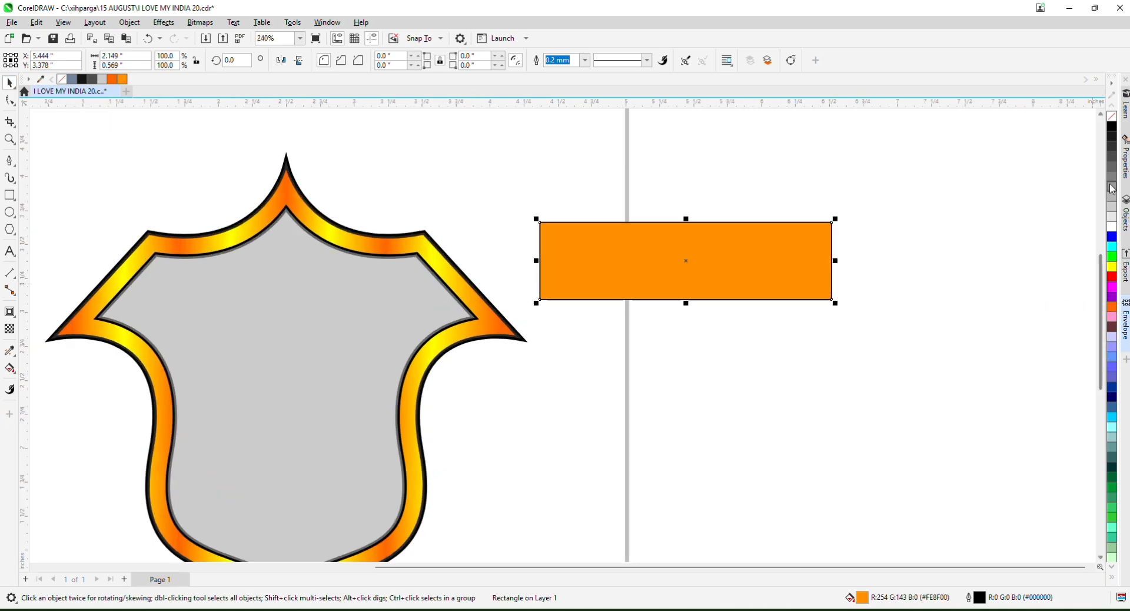
{"action": "right_click", "coordinate": [1111, 116]}
- Duplicate the orange rectangle twice directly below it, coloring the middle copy white and the lowest copy green
{"action": "scroll", "coordinate": [697, 225], "scroll_direction": "up", "scroll_amount": 1}
{"action": "left_click_drag", "start_coordinate": [695, 221], "coordinate": [669, 400]}
{"action": "right_click", "coordinate": [689, 318]}
{"action": "left_click", "coordinate": [1113, 221]}
{"action": "right_click", "coordinate": [669, 401]}
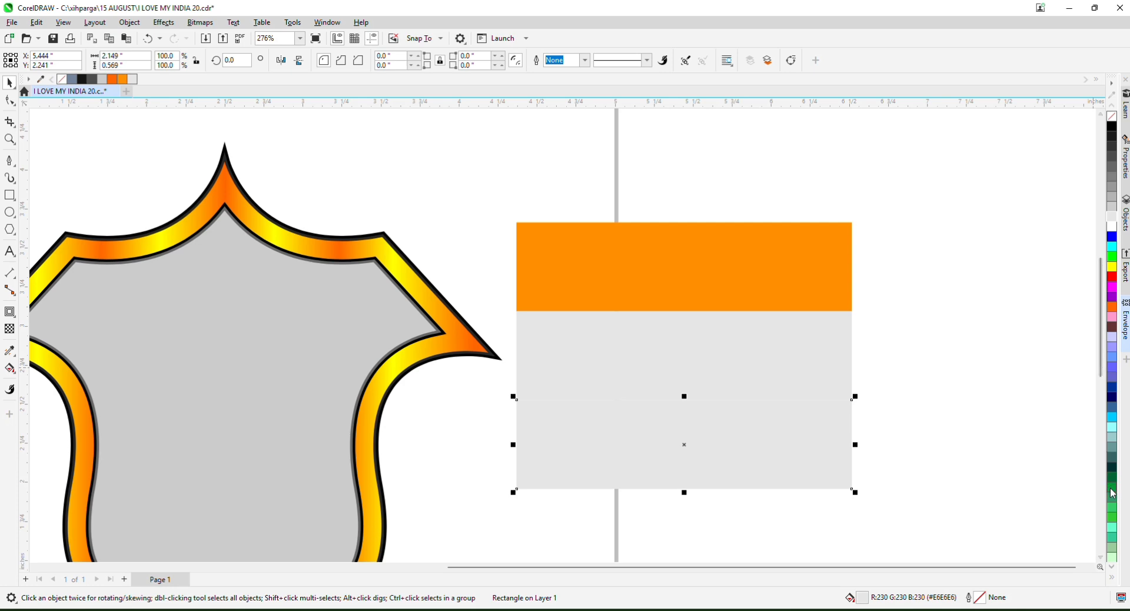
{"action": "left_click", "coordinate": [1112, 488]}
{"action": "left_click", "coordinate": [853, 391]}
{"action": "left_click", "coordinate": [1112, 229]}
- Select the orange, white and green rectangles and group them
{"action": "left_click_drag", "start_coordinate": [920, 202], "coordinate": [772, 303]}
{"action": "right_click", "coordinate": [782, 263]}
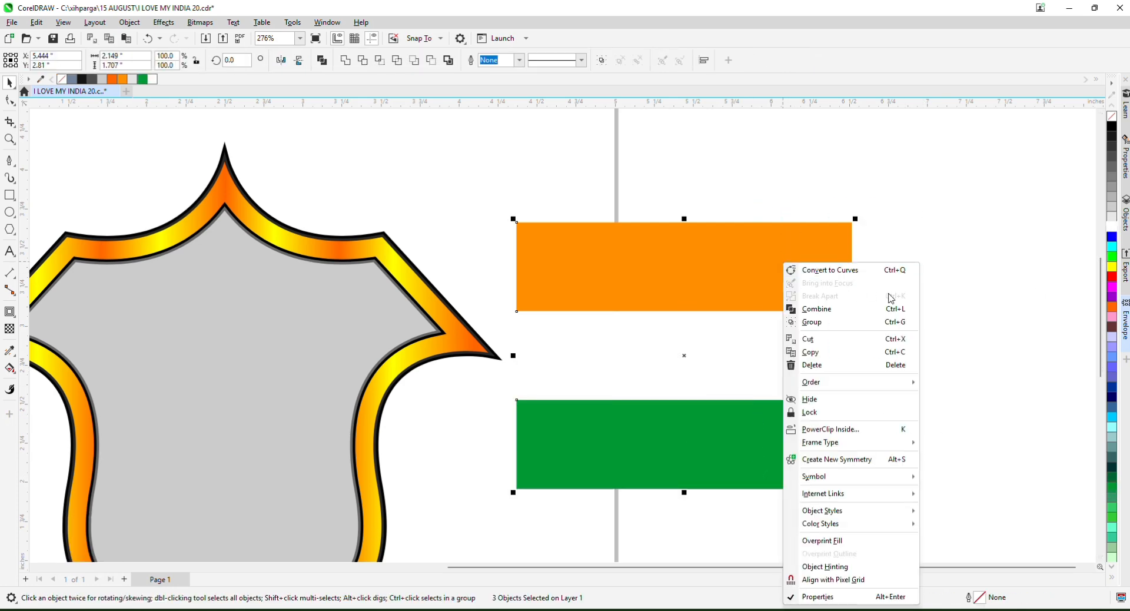
{"action": "left_click", "coordinate": [901, 322]}
- PowerClip the tricolor group inside the light gray inner shield and make the contents fill the whole frame
{"action": "scroll", "coordinate": [854, 289], "scroll_direction": "down", "scroll_amount": 2}
{"action": "right_click", "coordinate": [854, 289]}
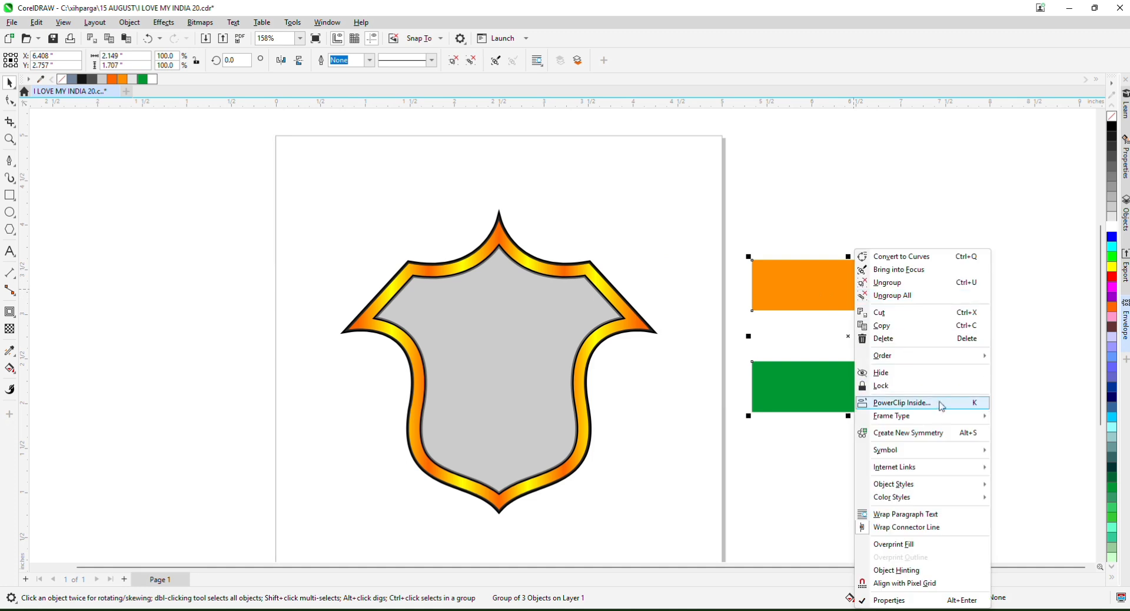
{"action": "left_click", "coordinate": [948, 404]}
{"action": "left_click", "coordinate": [503, 313]}
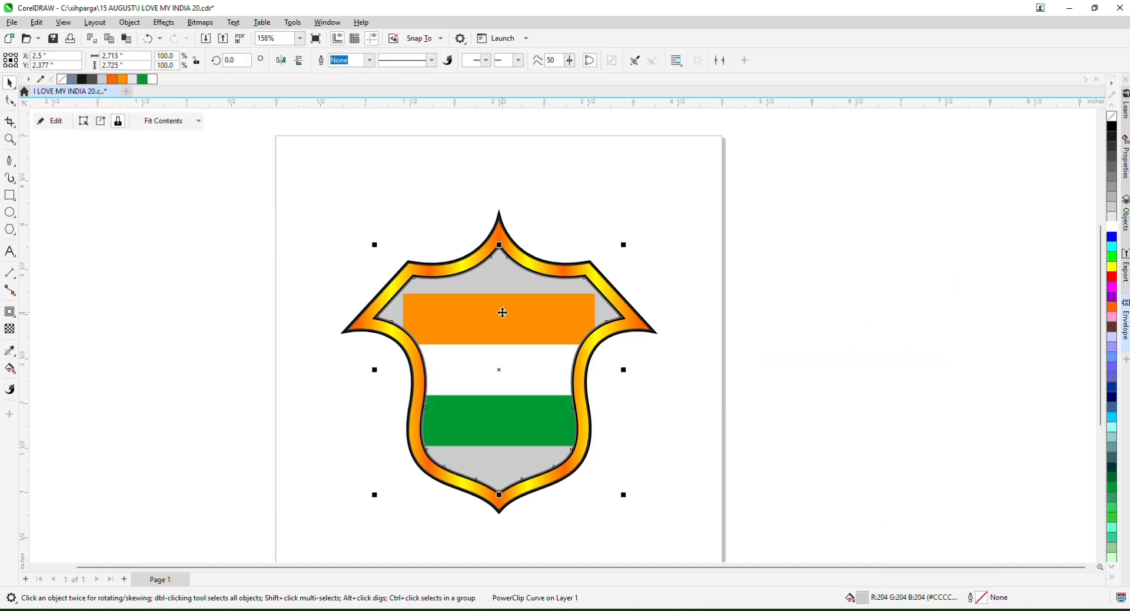
{"action": "left_click", "coordinate": [147, 121]}
{"action": "left_click", "coordinate": [167, 172]}
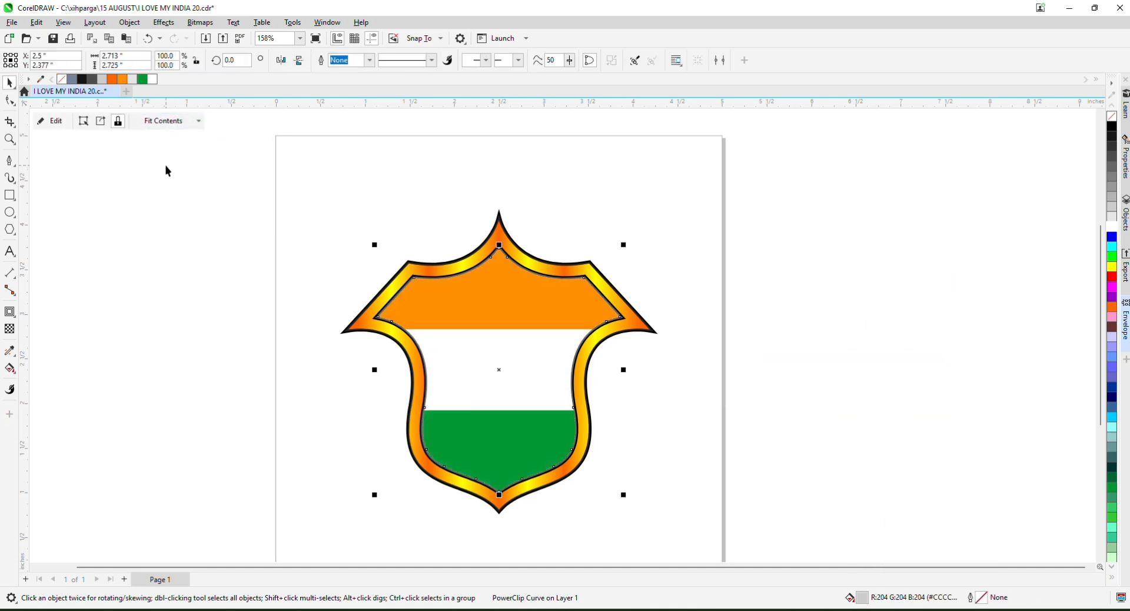
{"action": "left_click", "coordinate": [825, 222]}
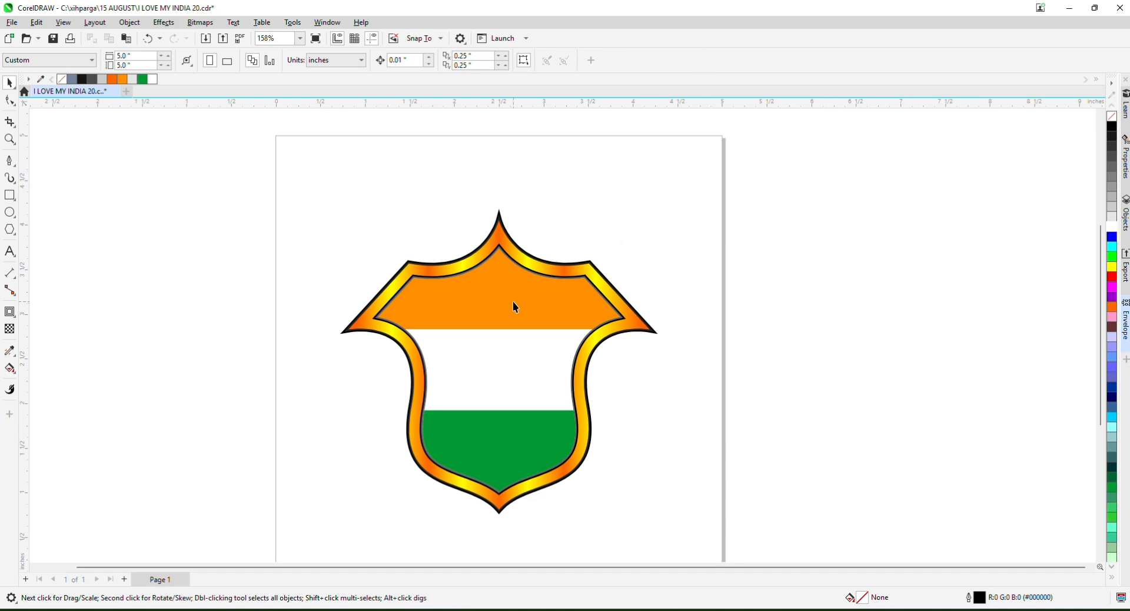
- Recolor the medium gray contour directly around the inner tricolor shield white
{"action": "scroll", "coordinate": [539, 242], "scroll_direction": "up", "scroll_amount": 5}
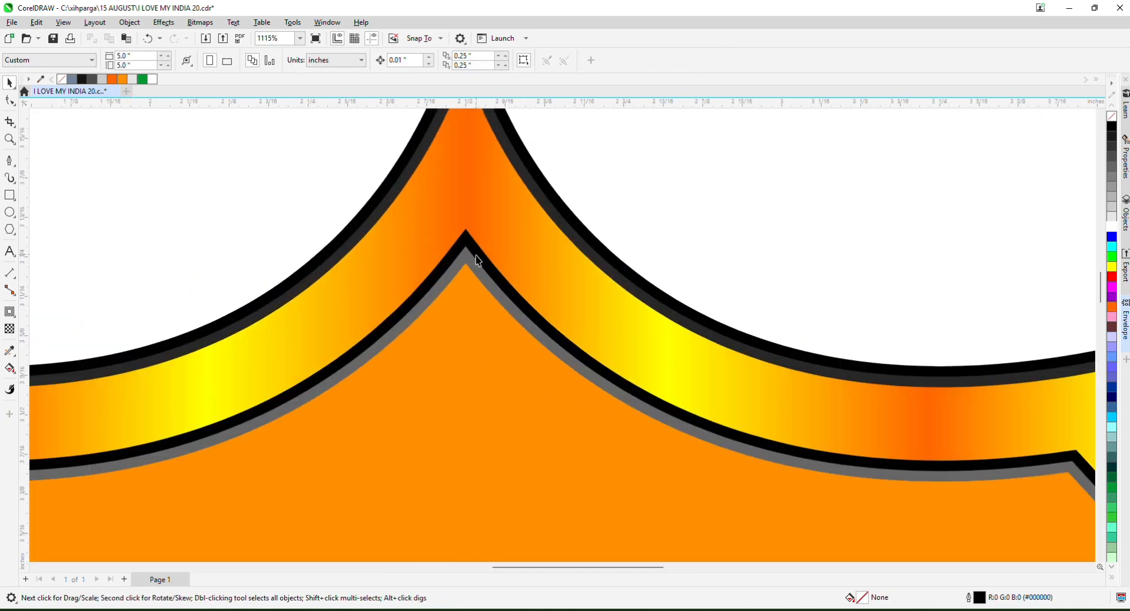
{"action": "left_click_drag", "start_coordinate": [476, 257], "coordinate": [478, 271]}
{"action": "key", "text": "ctrl+z"}
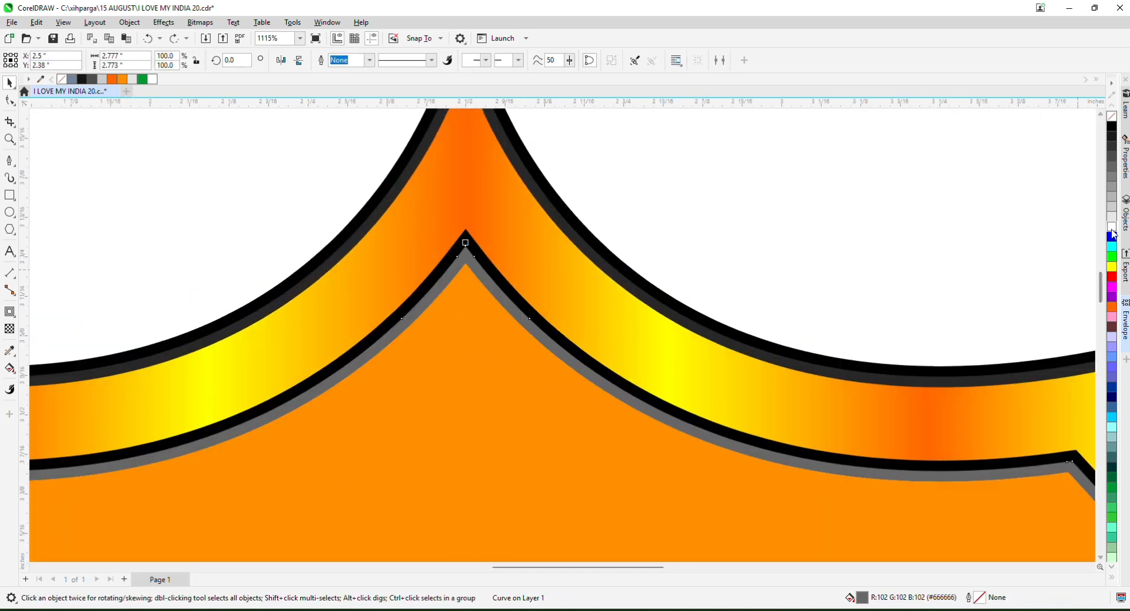
{"action": "scroll", "coordinate": [650, 207], "scroll_direction": "down", "scroll_amount": 4}
{"action": "left_click", "coordinate": [306, 238]}
{"action": "scroll", "coordinate": [624, 215], "scroll_direction": "up", "scroll_amount": 4}
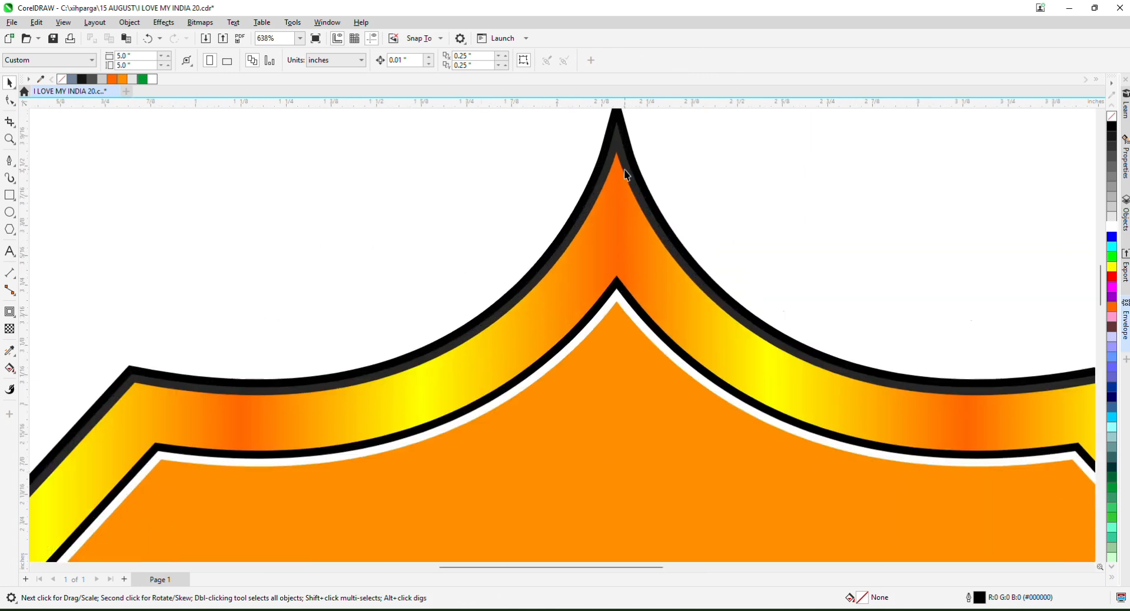
- Recolor the dark gray contour just outside the orange-yellow frame white
{"action": "left_click", "coordinate": [629, 172]}
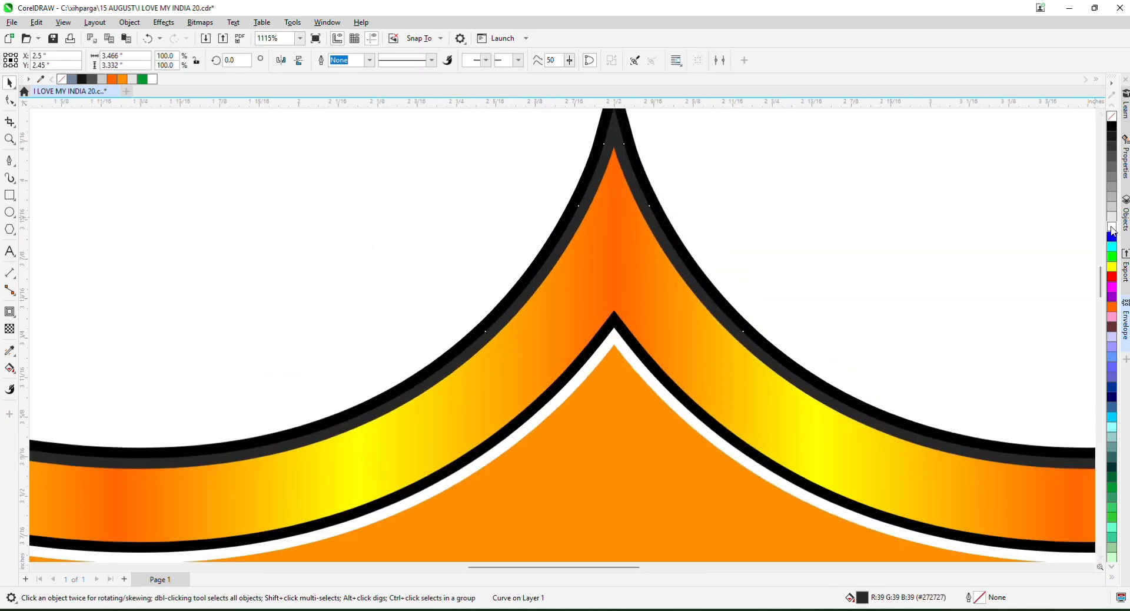
{"action": "left_click", "coordinate": [1112, 231]}
{"action": "scroll", "coordinate": [664, 156], "scroll_direction": "down", "scroll_amount": 4}
{"action": "left_click", "coordinate": [534, 159]}
{"action": "scroll", "coordinate": [654, 159], "scroll_direction": "up", "scroll_amount": 3}
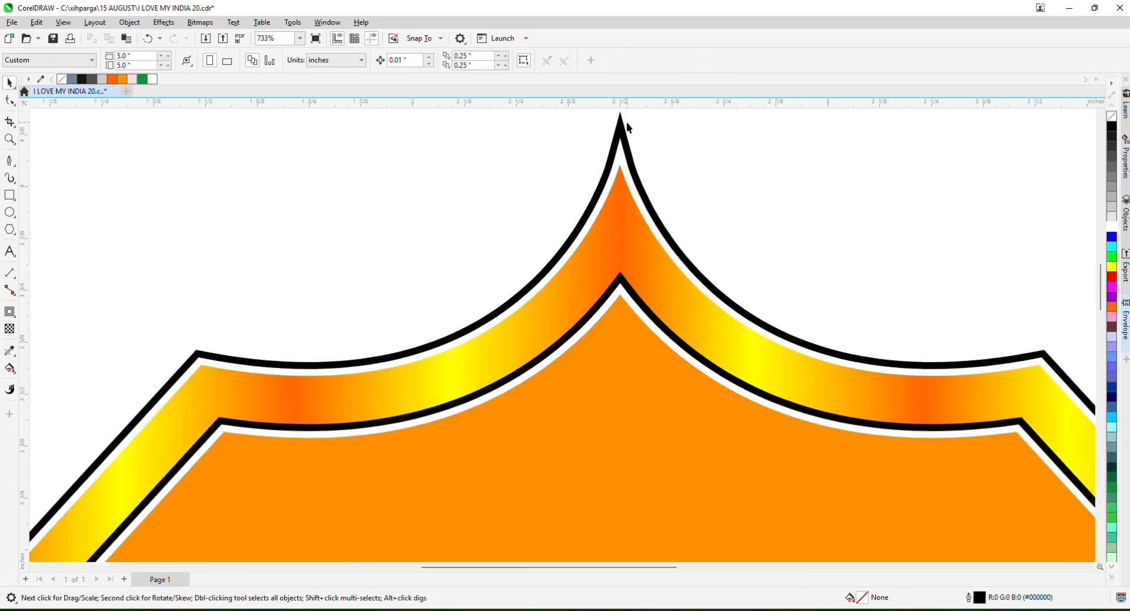
- Give the outermost black contour the frame's orange-yellow fountain fill and run it vertically down to the shield's lower tip
{"action": "scroll", "coordinate": [621, 122], "scroll_direction": "down", "scroll_amount": 4}
{"action": "left_click", "coordinate": [621, 122]}
{"action": "scroll", "coordinate": [615, 153], "scroll_direction": "up", "scroll_amount": 2}
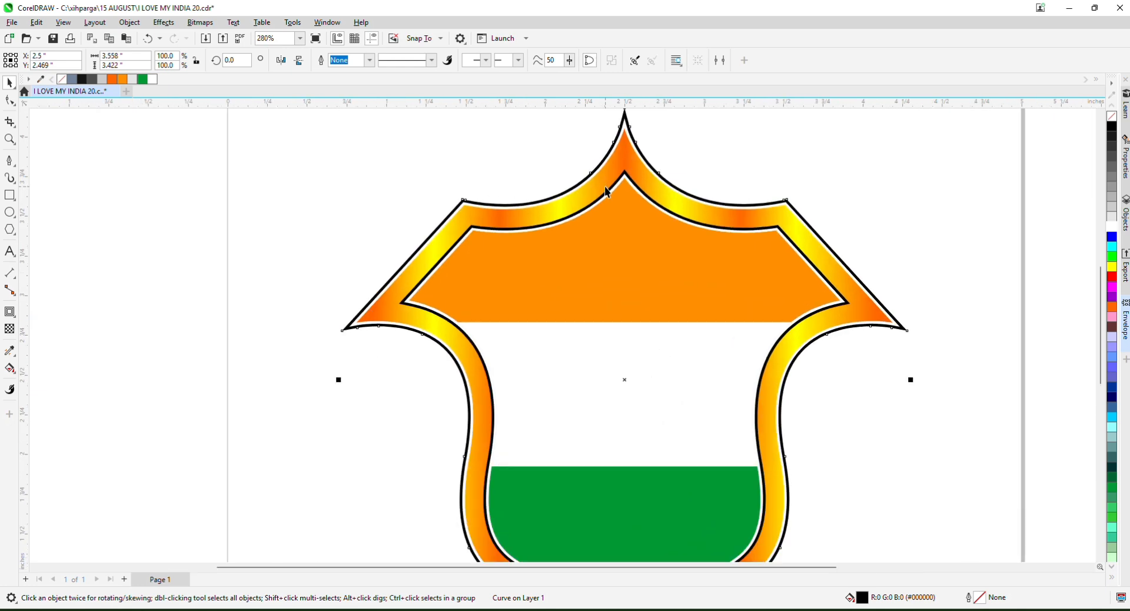
{"action": "left_click", "coordinate": [618, 174]}
{"action": "left_click", "coordinate": [9, 369]}
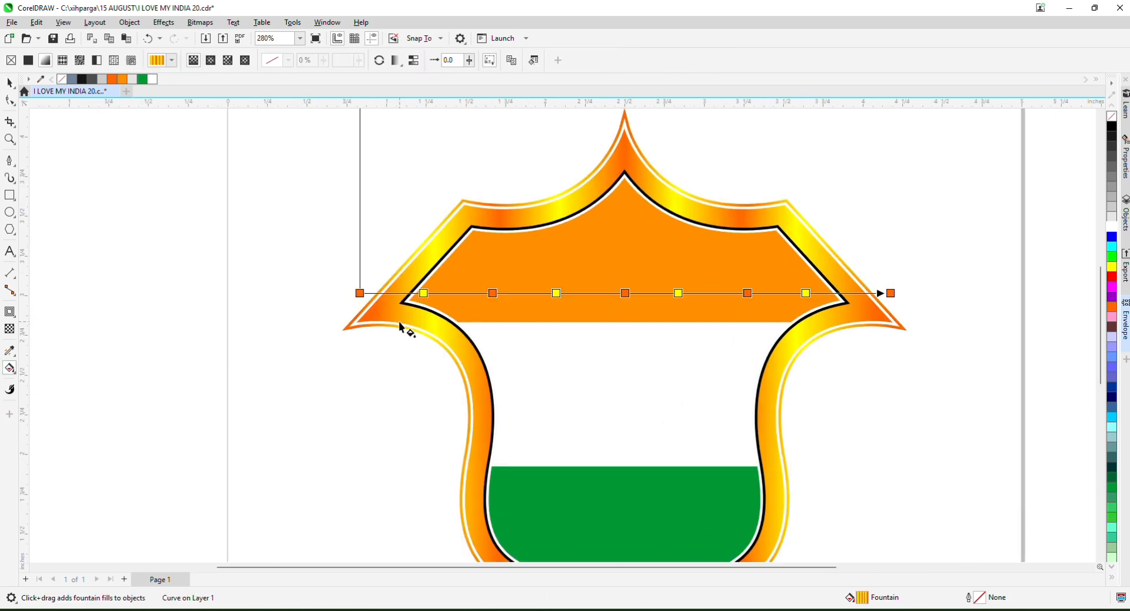
{"action": "scroll", "coordinate": [406, 329], "scroll_direction": "down", "scroll_amount": 2}
{"action": "left_click_drag", "start_coordinate": [625, 177], "coordinate": [642, 492]}
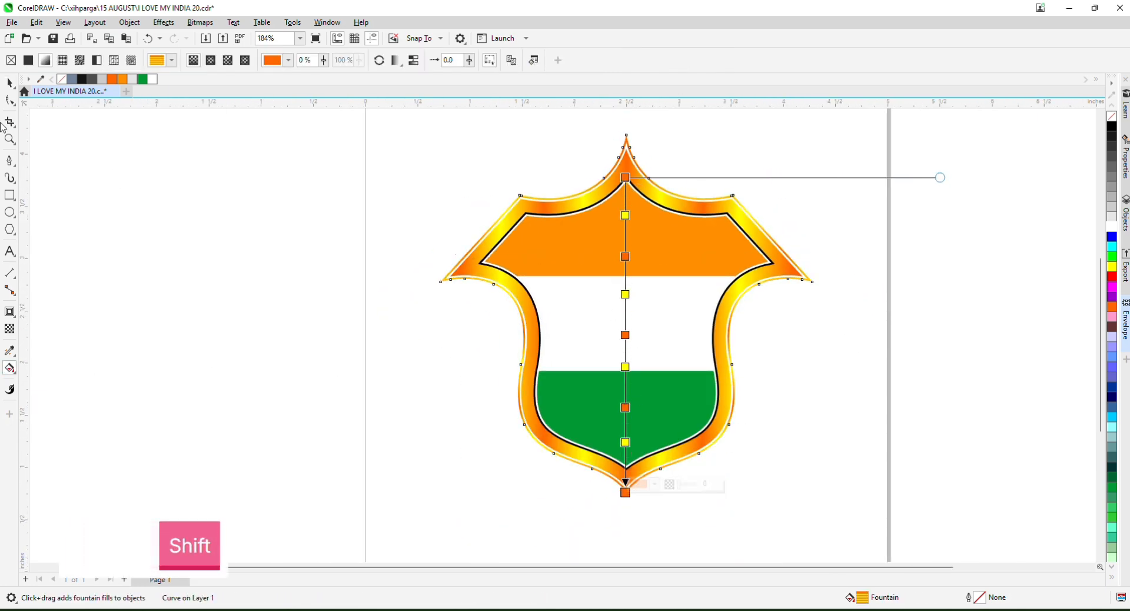
{"action": "left_click", "coordinate": [9, 83]}
{"action": "left_click", "coordinate": [121, 184]}
- Fill the contour between the frame and the inner white border dark brown (#663333)
{"action": "scroll", "coordinate": [598, 160], "scroll_direction": "up", "scroll_amount": 3}
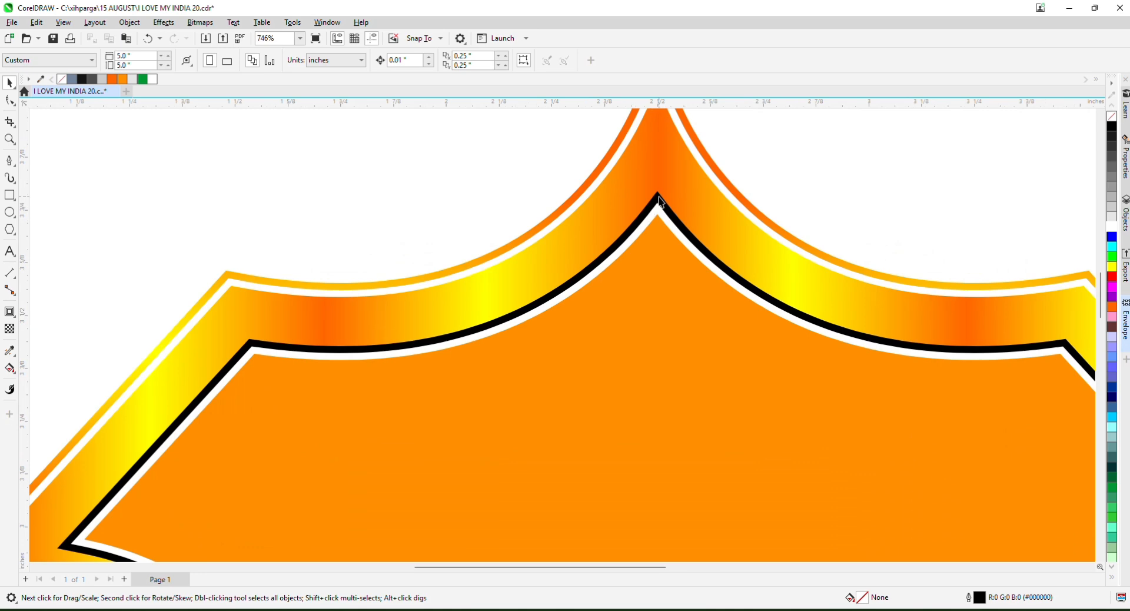
{"action": "left_click", "coordinate": [660, 202]}
{"action": "scroll", "coordinate": [661, 197], "scroll_direction": "down", "scroll_amount": 4}
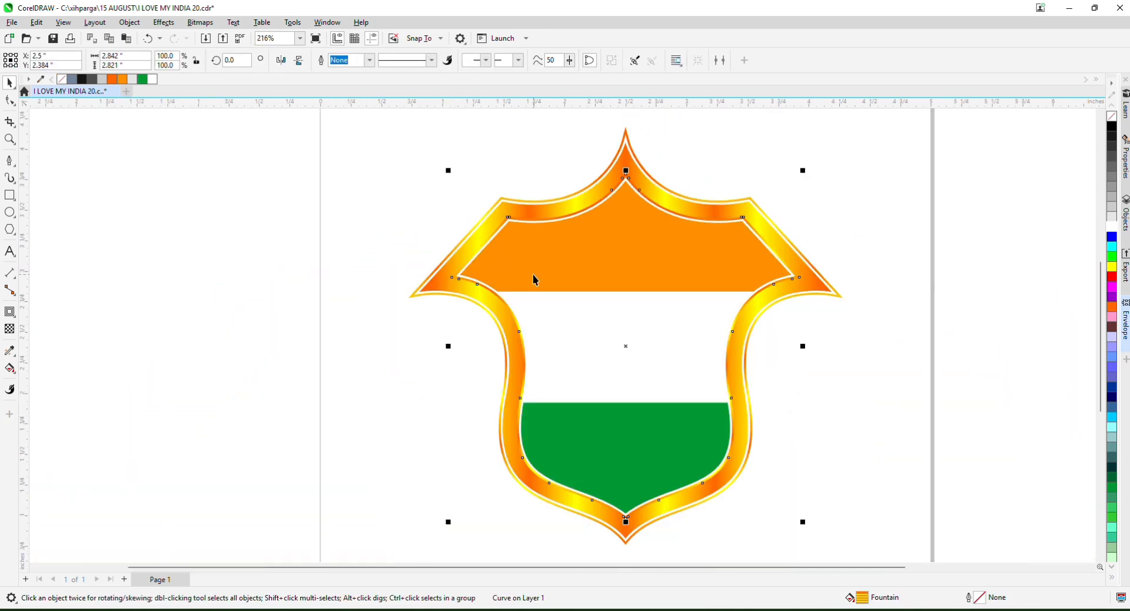
{"action": "left_click", "coordinate": [1113, 328]}
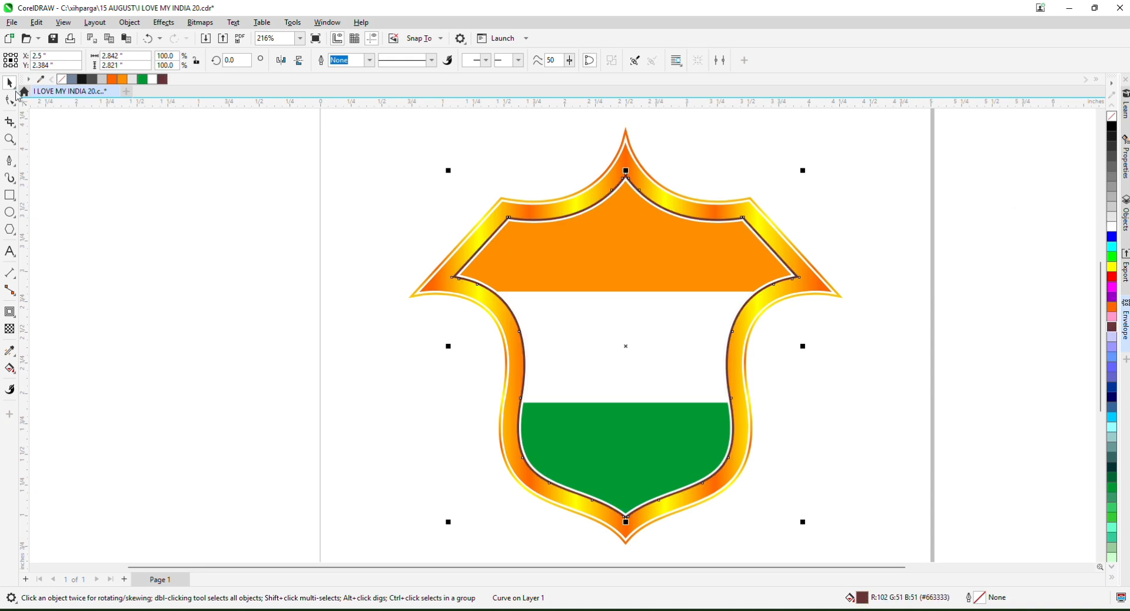
{"action": "left_click", "coordinate": [351, 203]}
- Repeat the dark brown fill on the shield's outermost contour
{"action": "scroll", "coordinate": [649, 127], "scroll_direction": "up", "scroll_amount": 5}
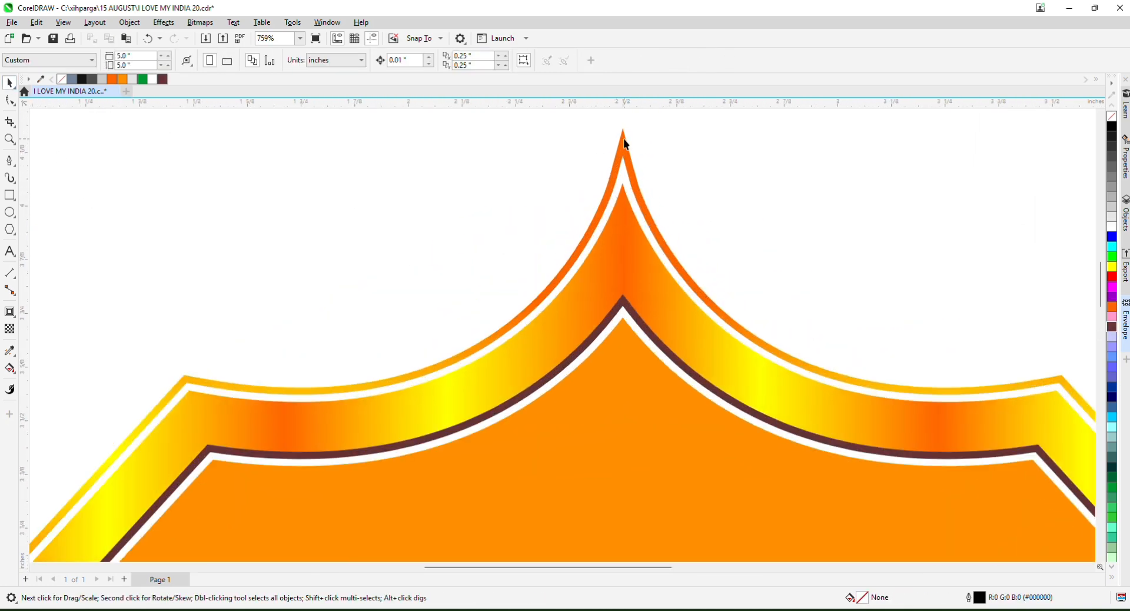
{"action": "left_click", "coordinate": [623, 139]}
{"action": "key", "text": "ctrl+r"}
{"action": "scroll", "coordinate": [621, 141], "scroll_direction": "down", "scroll_amount": 4}
{"action": "scroll", "coordinate": [615, 199], "scroll_direction": "up", "scroll_amount": 2}
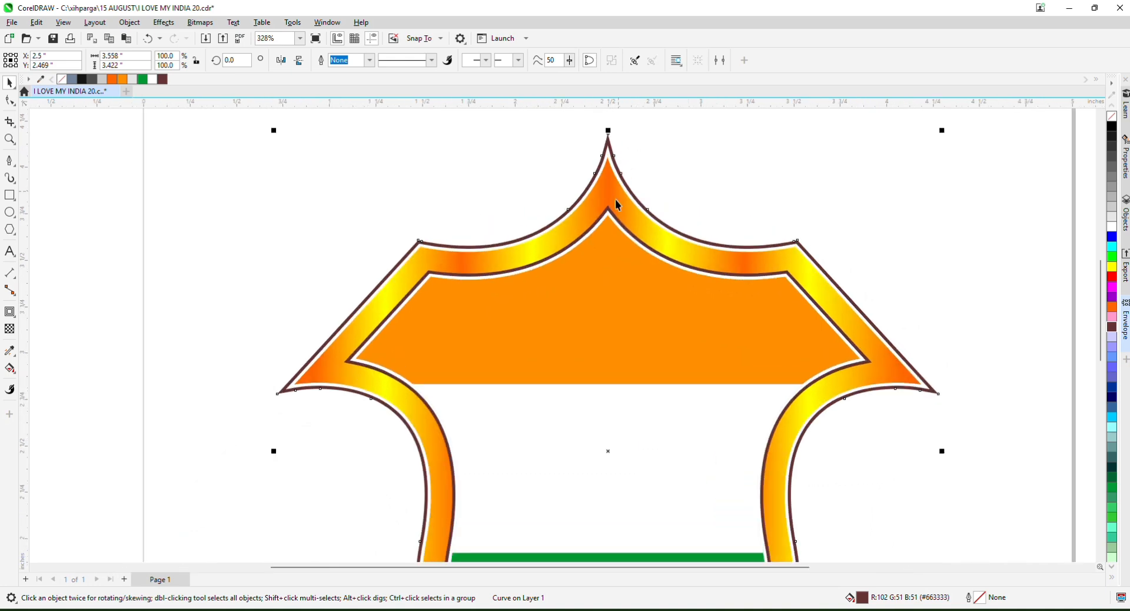
- Recolor both brown contours, the outermost one and the one inside the frame, with a dark red shade
{"action": "scroll", "coordinate": [615, 200], "scroll_direction": "up", "scroll_amount": 2}
{"action": "left_click", "coordinate": [610, 210], "text": "shift"}
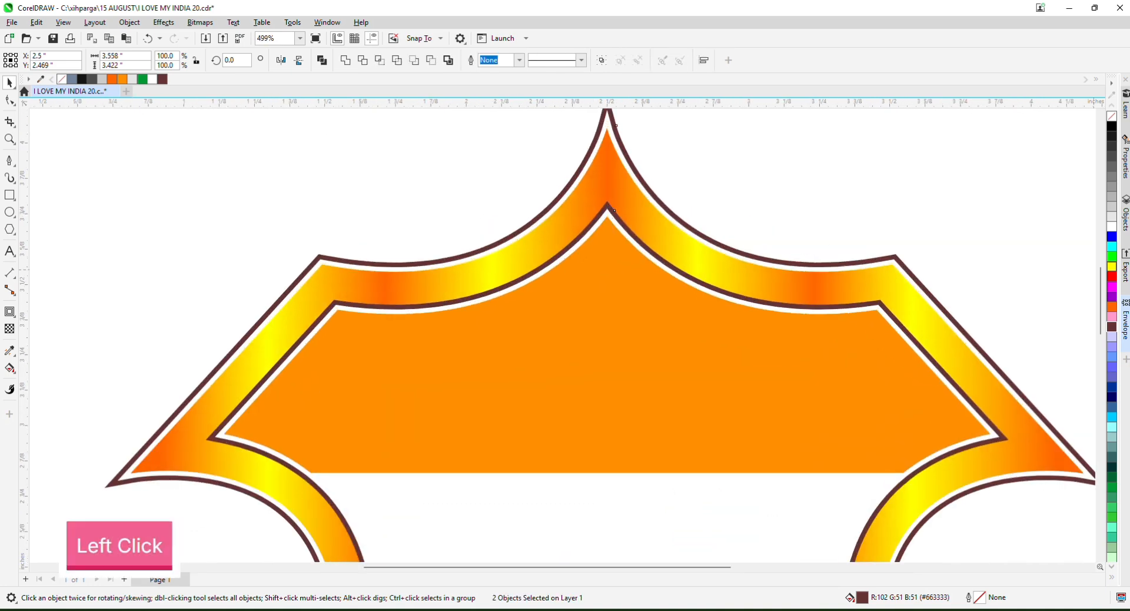
{"action": "left_click", "coordinate": [1116, 282]}
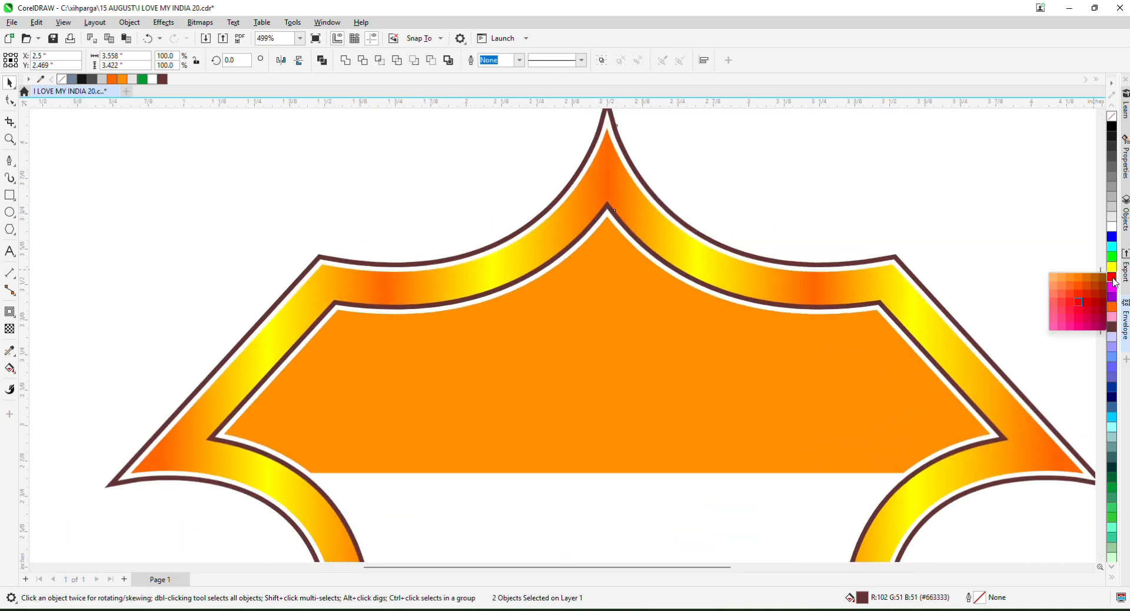
{"action": "left_click", "coordinate": [1102, 304]}
{"action": "scroll", "coordinate": [610, 223], "scroll_direction": "down", "scroll_amount": 7}
{"action": "left_click", "coordinate": [342, 280]}
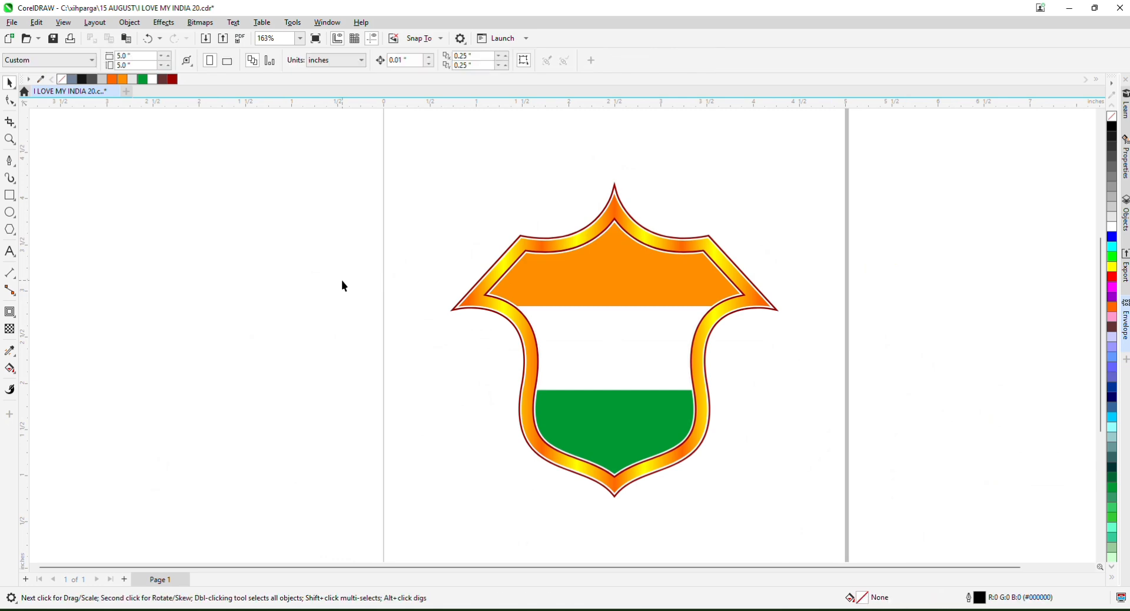
- Save the document and enlarge the complete shield about its center to about 4.5 by 4.32 inches
{"action": "key", "text": "F4"}
{"action": "key", "text": "ctrl+s"}
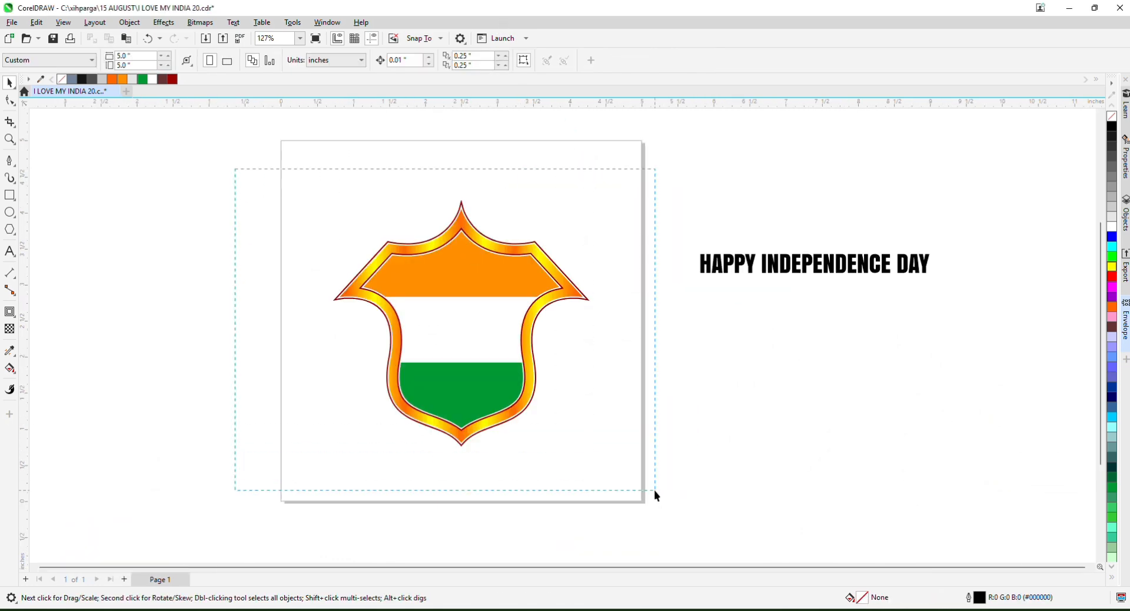
{"action": "left_click_drag", "start_coordinate": [654, 490], "coordinate": [654, 489]}
{"action": "left_click_drag", "start_coordinate": [595, 195], "coordinate": [630, 156]}
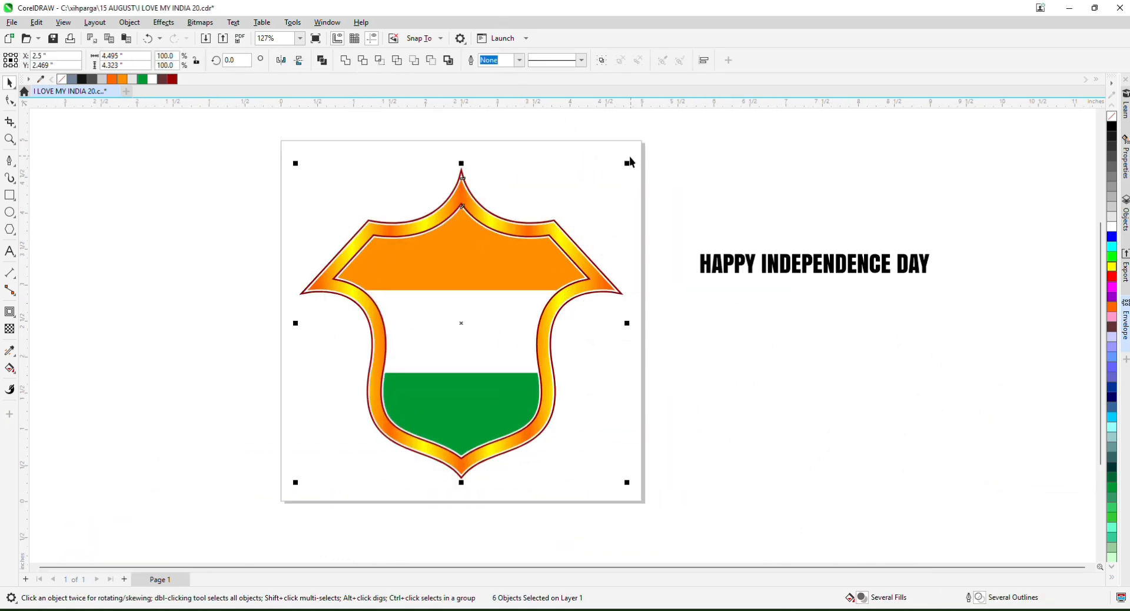
{"action": "left_click", "coordinate": [753, 191]}
{"action": "scroll", "coordinate": [553, 232], "scroll_direction": "up", "scroll_amount": 3}
{"action": "scroll", "coordinate": [552, 234], "scroll_direction": "down", "scroll_amount": 5}
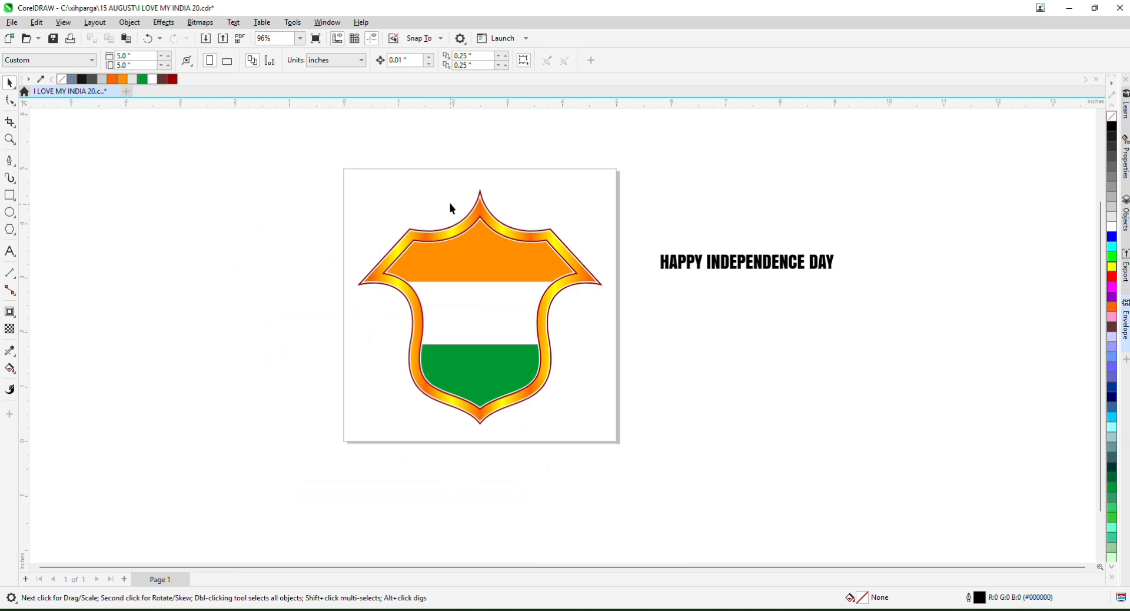
{"action": "scroll", "coordinate": [451, 221], "scroll_direction": "up", "scroll_amount": 4}
{"action": "left_click_drag", "start_coordinate": [433, 280], "coordinate": [442, 300]}
{"action": "key", "text": "ctrl+z"}
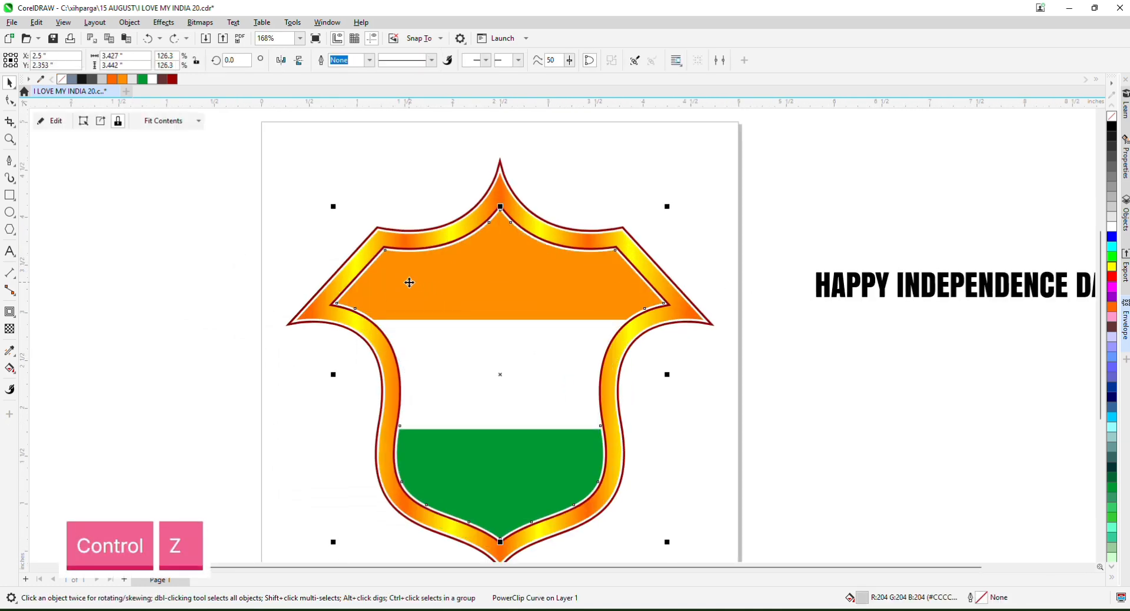
- Copy the tricolor inner shield to the empty area left of the page and delete the copy's PowerClip contents
{"action": "scroll", "coordinate": [409, 282], "scroll_direction": "down", "scroll_amount": 1}
{"action": "scroll", "coordinate": [411, 282], "scroll_direction": "up", "scroll_amount": 1}
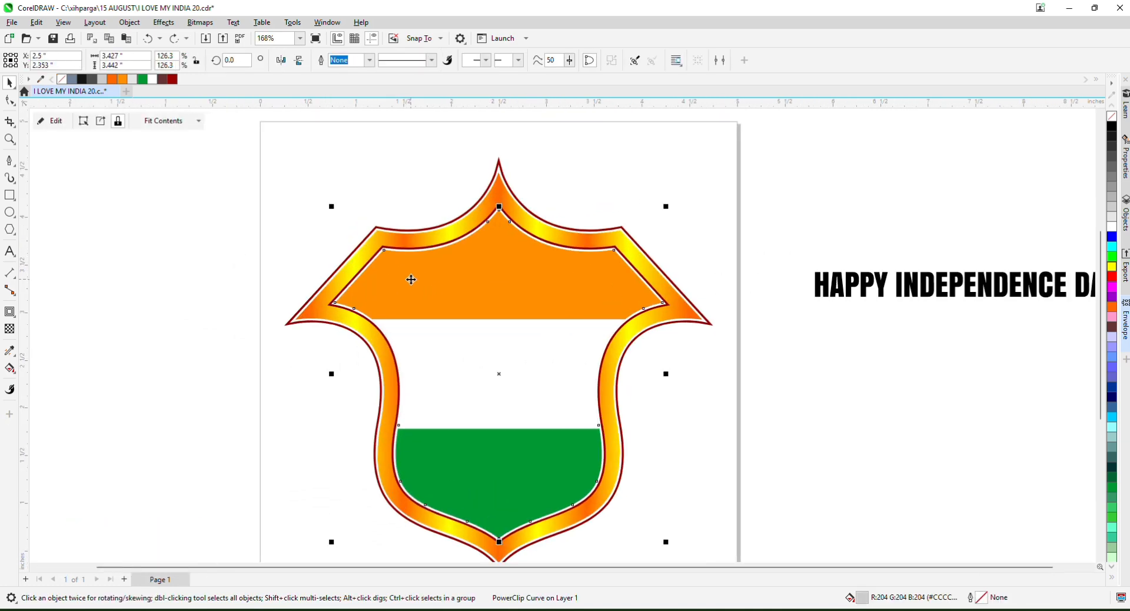
{"action": "scroll", "coordinate": [411, 280], "scroll_direction": "down", "scroll_amount": 7}
{"action": "scroll", "coordinate": [454, 283], "scroll_direction": "up", "scroll_amount": 2}
{"action": "left_click_drag", "start_coordinate": [477, 290], "coordinate": [264, 295]}
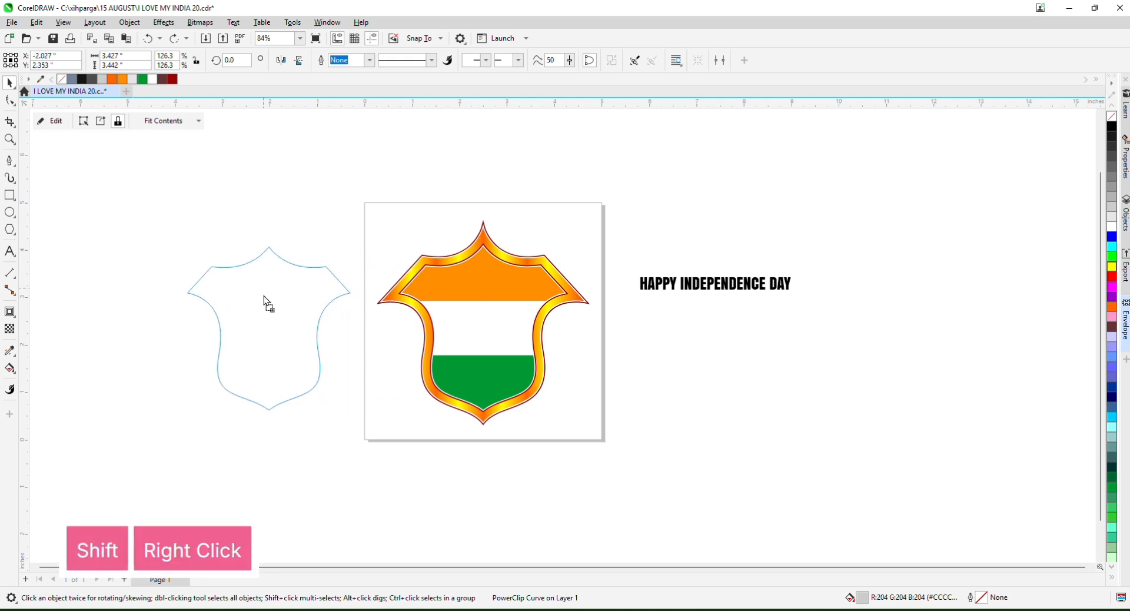
{"action": "left_click", "coordinate": [271, 288], "text": "ctrl"}
{"action": "left_click", "coordinate": [287, 222], "text": "ctrl"}
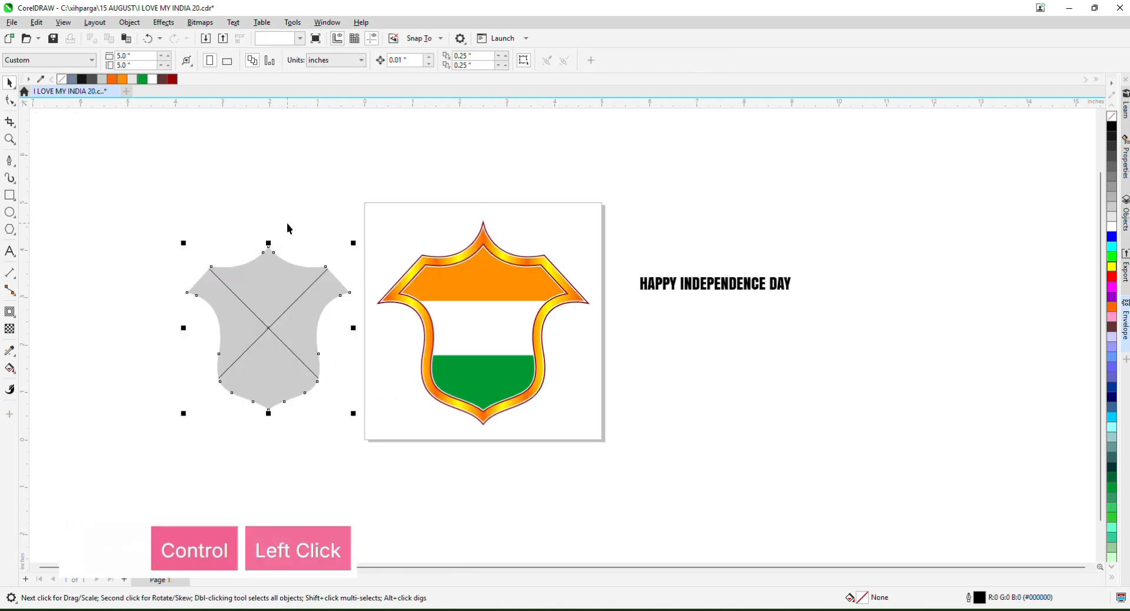
- Set the empty shield copy's frame type to None so it becomes an ordinary gray curve
{"action": "right_click", "coordinate": [279, 263]}
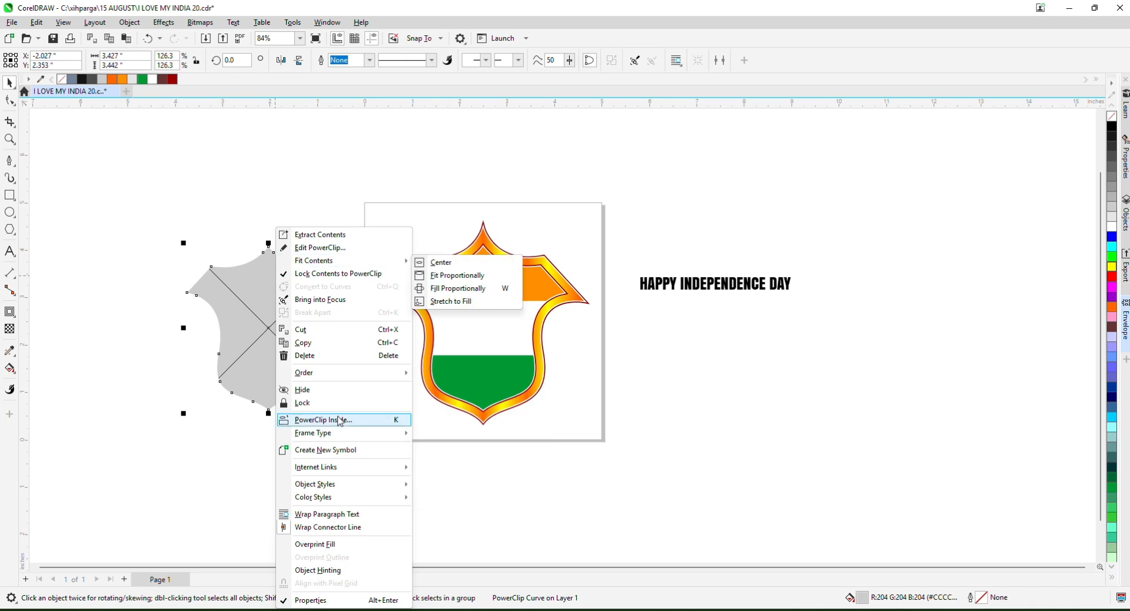
{"action": "mouse_move", "coordinate": [329, 433]}
{"action": "left_click", "coordinate": [445, 466]}
{"action": "left_click", "coordinate": [244, 269]}
{"action": "scroll", "coordinate": [193, 271], "scroll_direction": "up", "scroll_amount": 8}
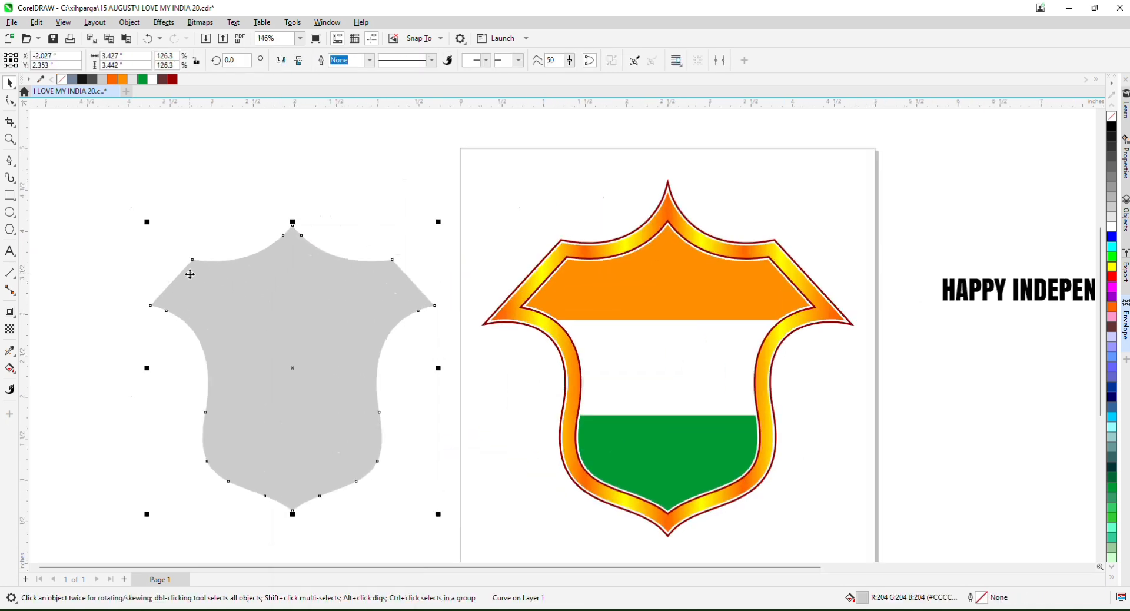
- Duplicate the gray shield slightly down and to the right, and trim the original with it to leave a thin sliver
{"action": "mouse_move", "coordinate": [222, 276]}
{"action": "left_mouse_down"}
{"action": "mouse_move", "coordinate": [230, 288]}
{"action": "mouse_move", "coordinate": [239, 278]}
{"action": "mouse_move", "coordinate": [232, 285]}
{"action": "left_mouse_up"}
{"action": "scroll", "coordinate": [272, 263], "scroll_direction": "down", "scroll_amount": 1}
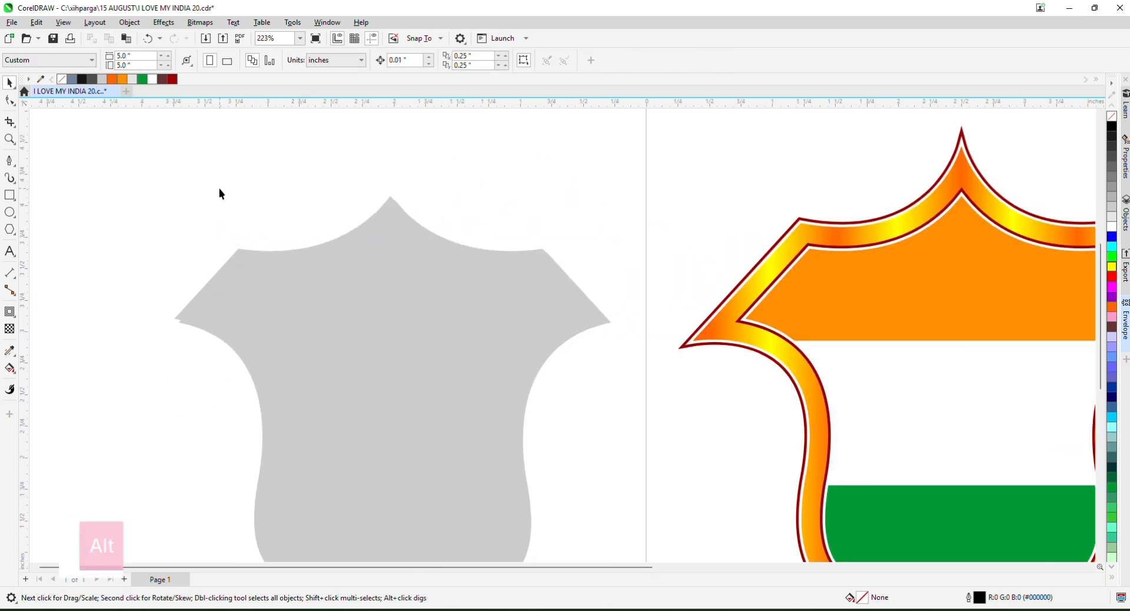
{"action": "left_click_drag", "start_coordinate": [219, 189], "coordinate": [271, 262]}
{"action": "scroll", "coordinate": [353, 324], "scroll_direction": "down", "scroll_amount": 1}
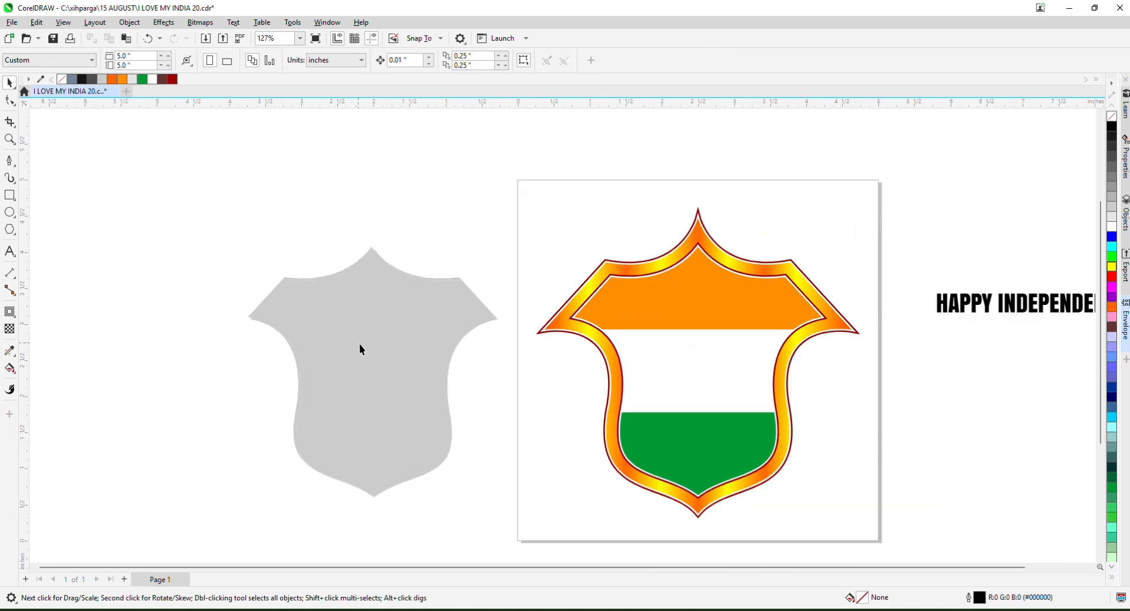
- Move the trimmed sliver onto the upper-left inner edge of the tricolor shield and fill it black
{"action": "left_click", "coordinate": [361, 348]}
{"action": "left_click_drag", "start_coordinate": [371, 246], "coordinate": [708, 247]}
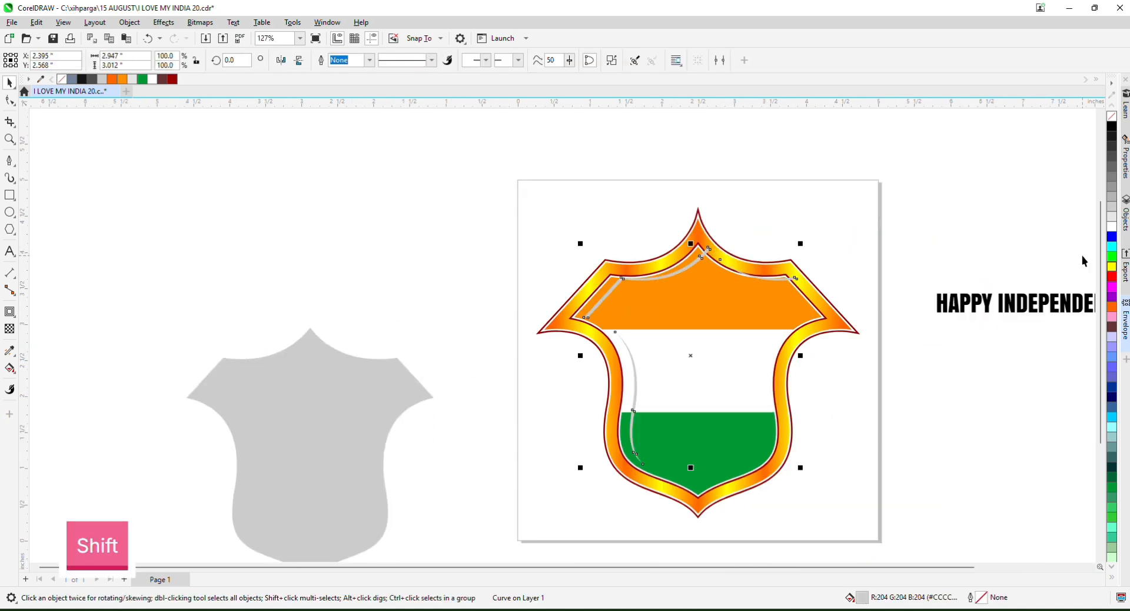
{"action": "left_click", "coordinate": [1114, 125]}
{"action": "scroll", "coordinate": [642, 287], "scroll_direction": "up", "scroll_amount": 1}
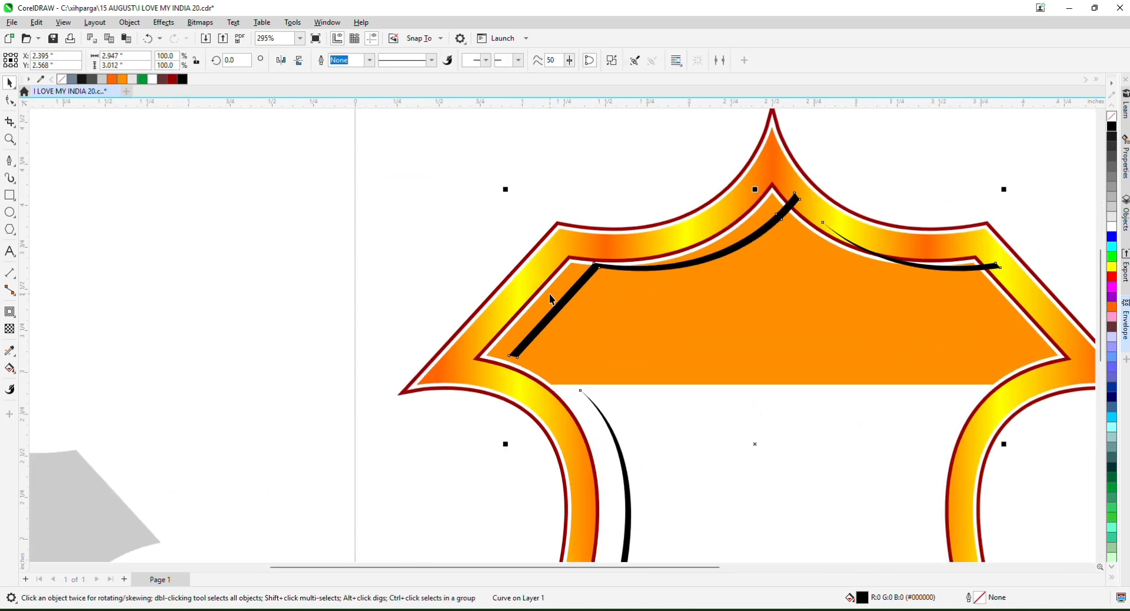
- Apply a uniform transparency to the black sliver so it reads as an inner shadow
{"action": "left_click", "coordinate": [9, 330]}
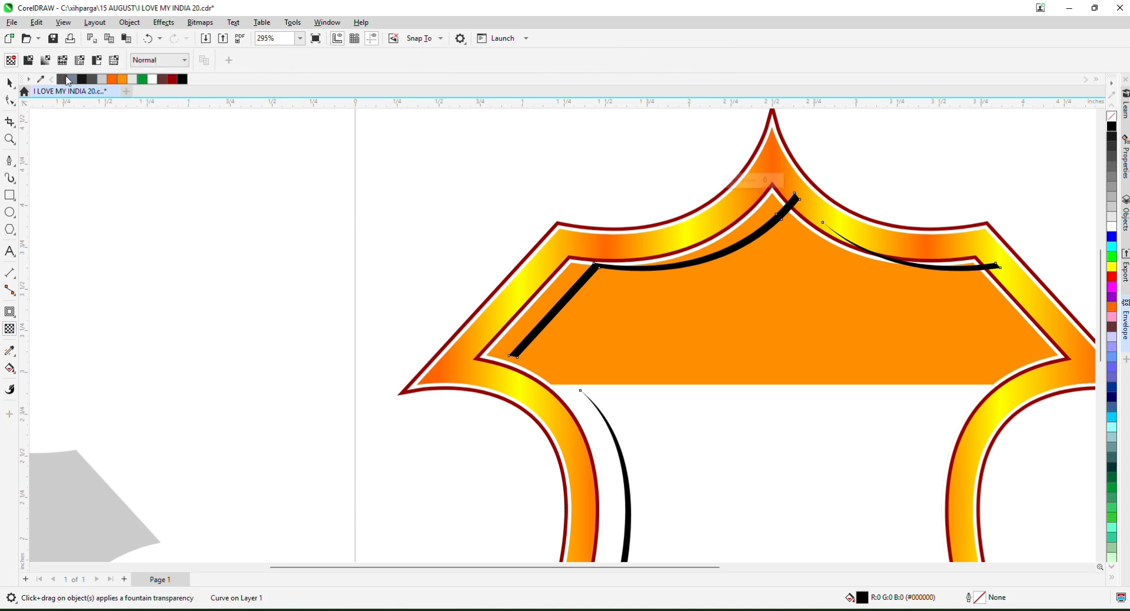
{"action": "left_click", "coordinate": [33, 61]}
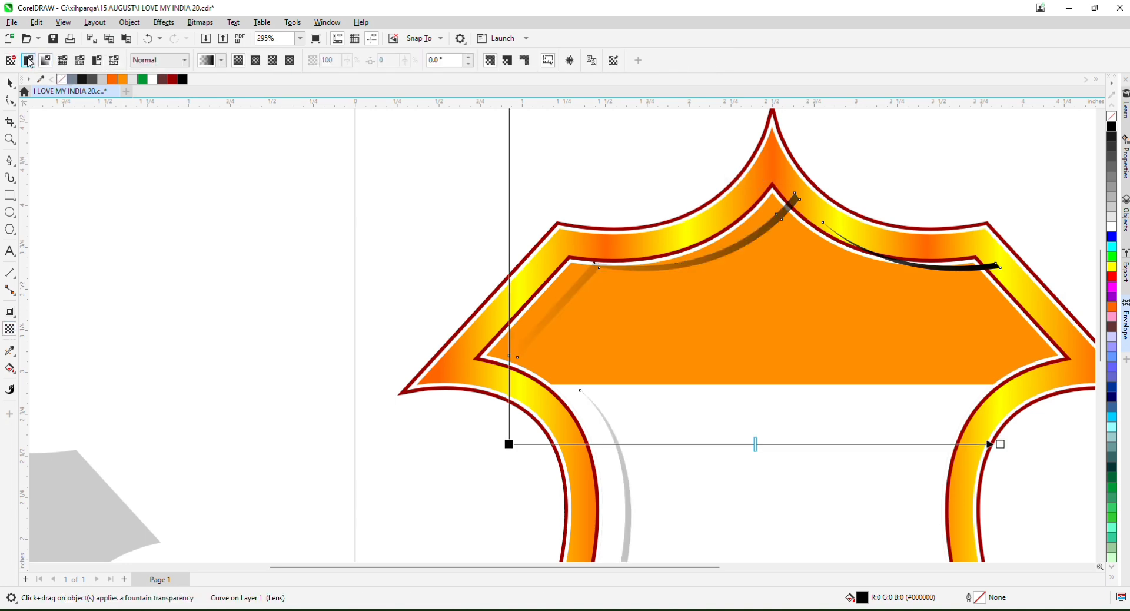
{"action": "left_click", "coordinate": [28, 60]}
{"action": "left_click", "coordinate": [9, 84]}
{"action": "scroll", "coordinate": [573, 256], "scroll_direction": "up", "scroll_amount": 2}
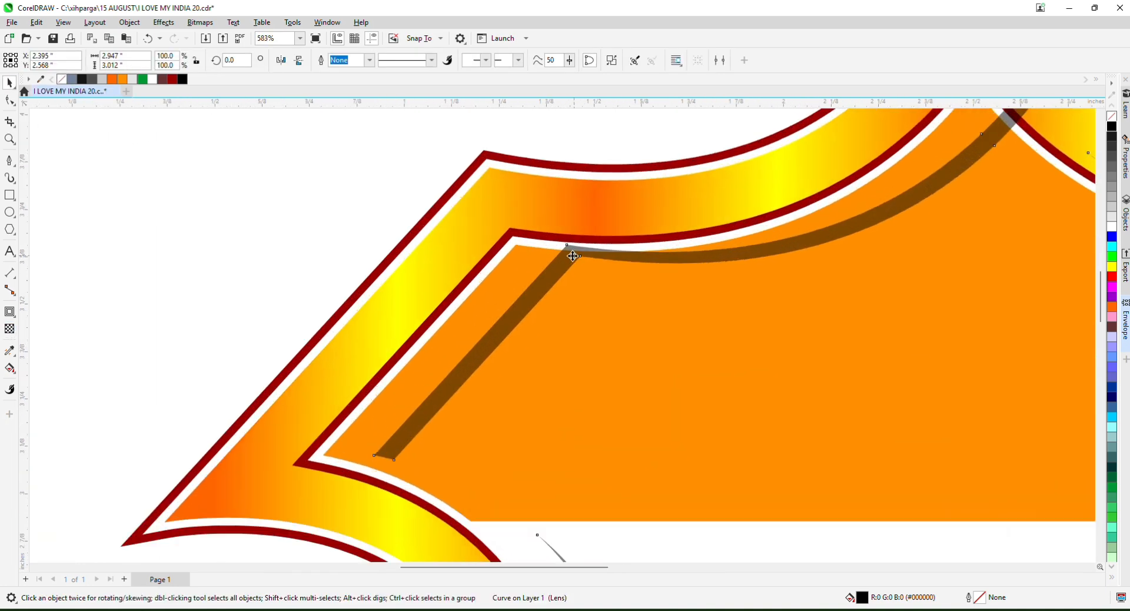
- Align the transparent shadow sliver to the top and left edges of the tricolor inner shield
{"action": "left_click", "coordinate": [342, 447], "text": "shift"}
{"action": "scroll", "coordinate": [518, 235], "scroll_direction": "down", "scroll_amount": 5}
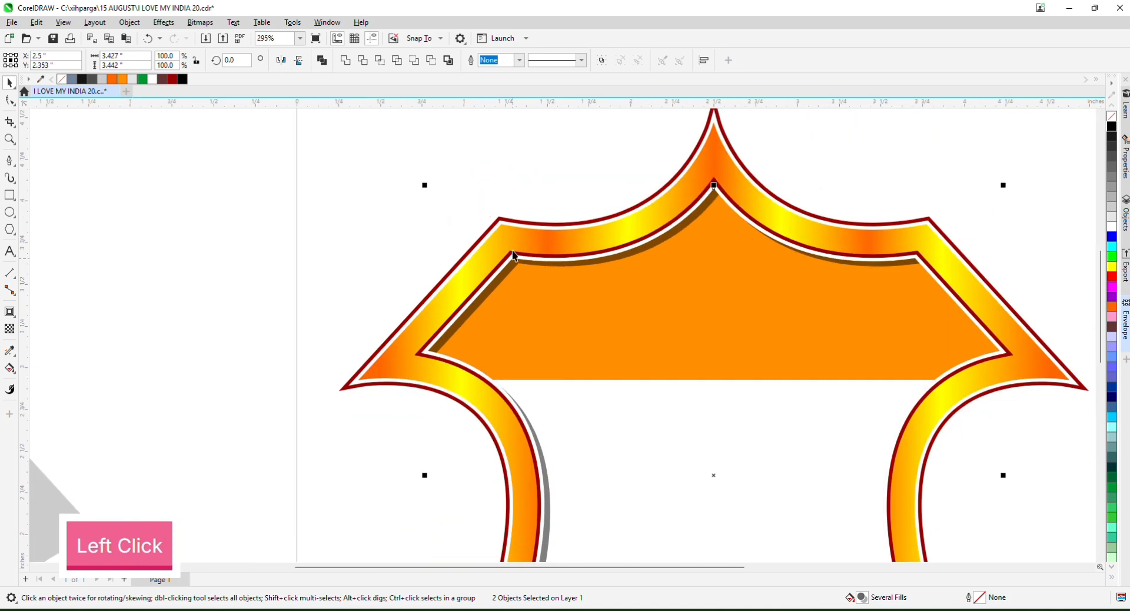
{"action": "left_click", "coordinate": [342, 236]}
{"action": "scroll", "coordinate": [711, 239], "scroll_direction": "up", "scroll_amount": 2}
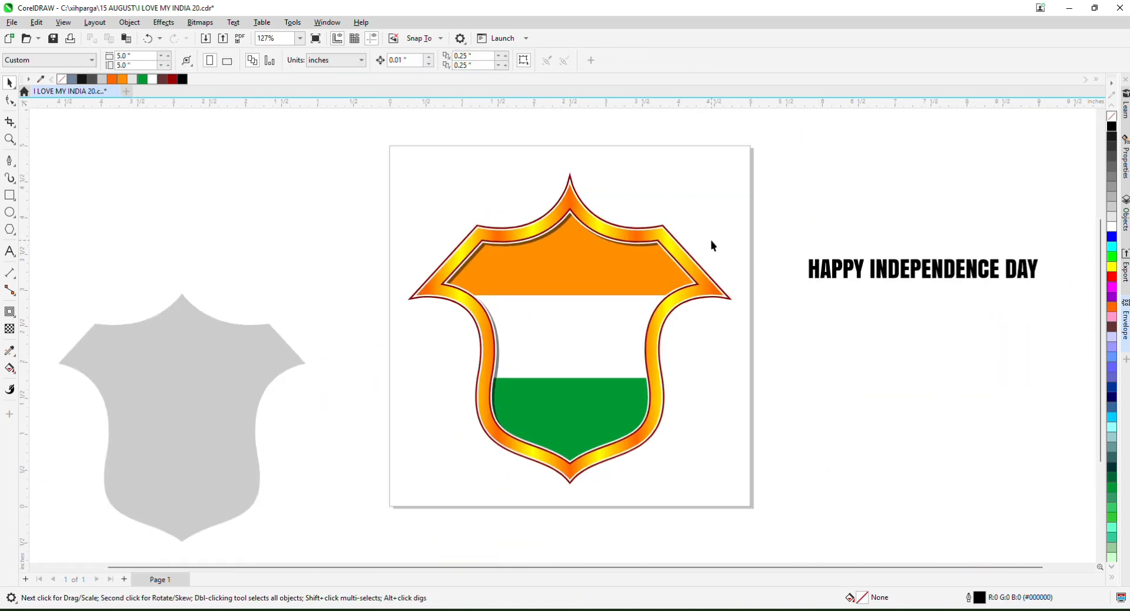
- Break the HAPPY INDEPENDENCE DAY text apart into separate words and bring them to the front
{"action": "left_click", "coordinate": [837, 265]}
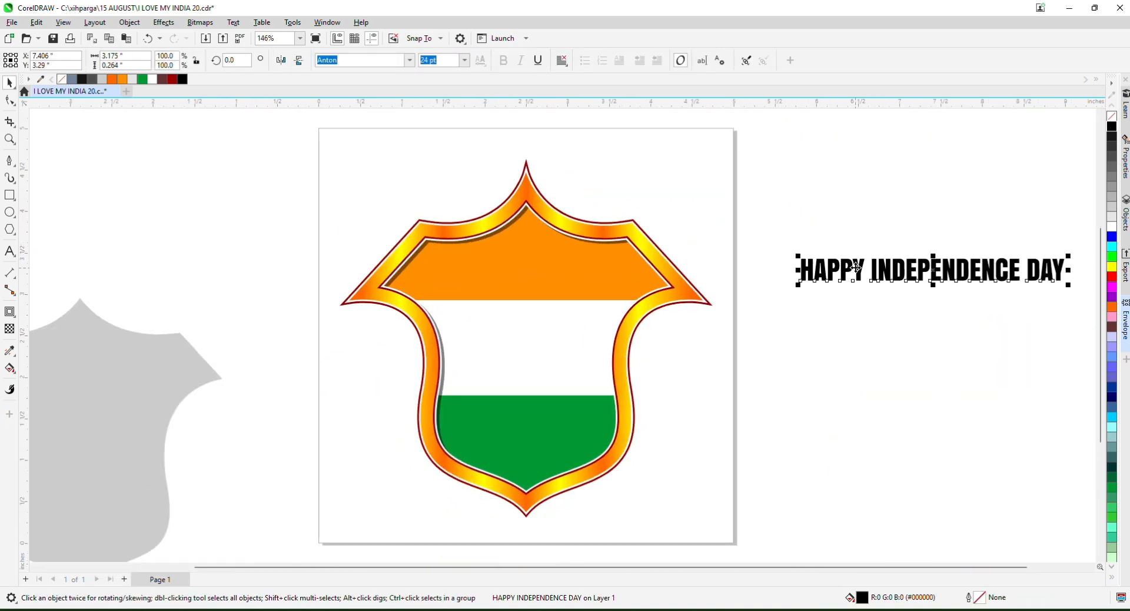
{"action": "key", "text": "ctrl+k"}
{"action": "left_click", "coordinate": [858, 237]}
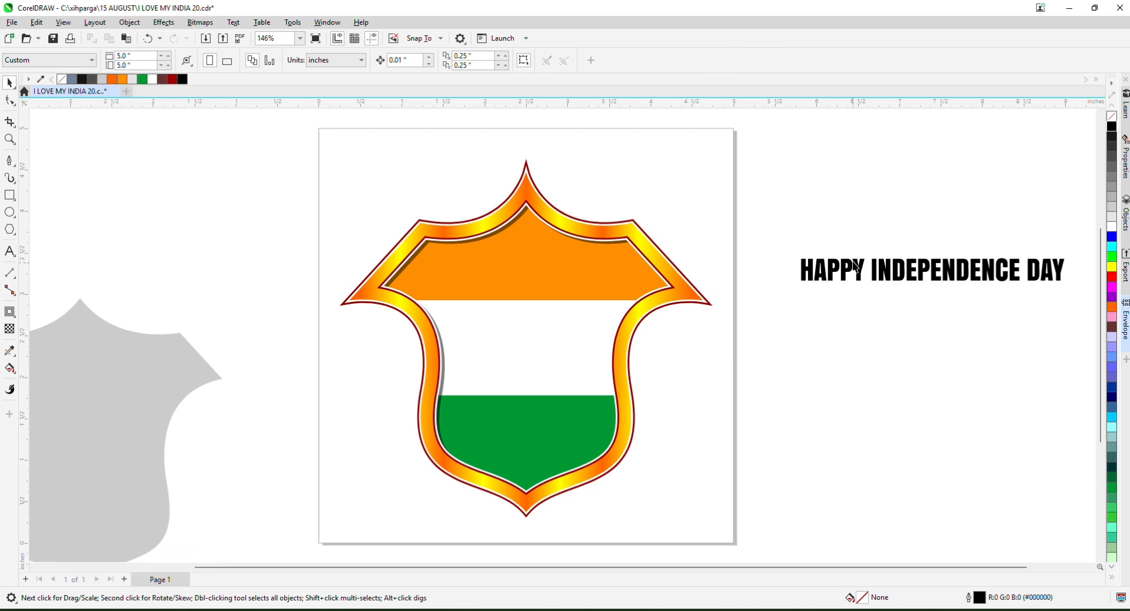
{"action": "left_click_drag", "start_coordinate": [793, 207], "coordinate": [1072, 309]}
{"action": "key", "text": "shift+Page_Up"}
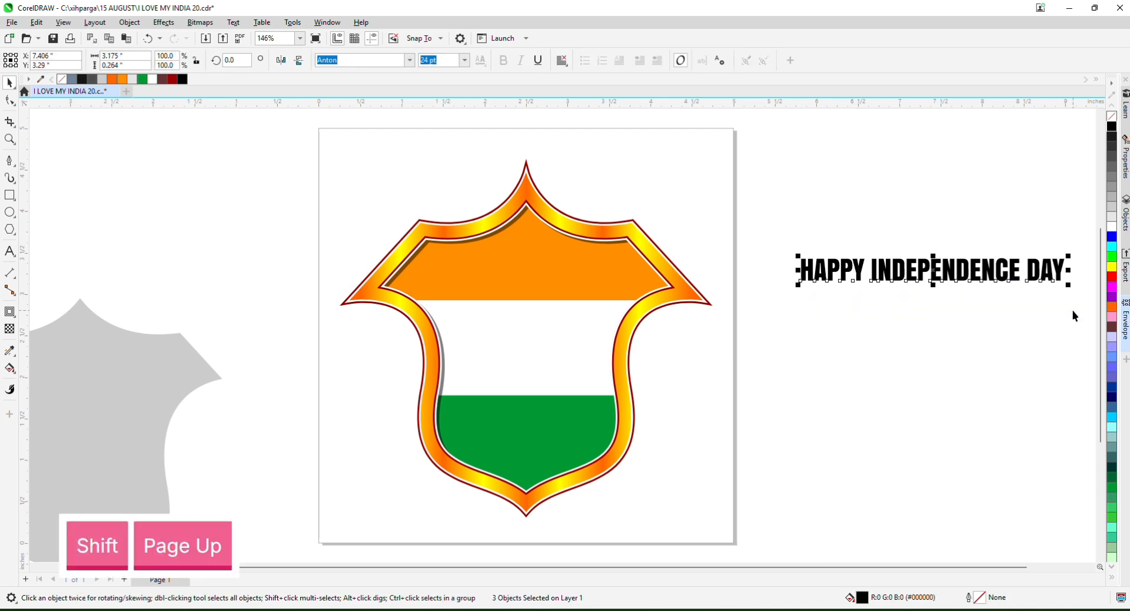
{"action": "left_click", "coordinate": [1073, 310]}
- Place HAPPY, INDEPENDENCE and DAY in the orange, white and green bands and center them horizontally on the shield
{"action": "left_click_drag", "start_coordinate": [848, 270], "coordinate": [554, 270]}
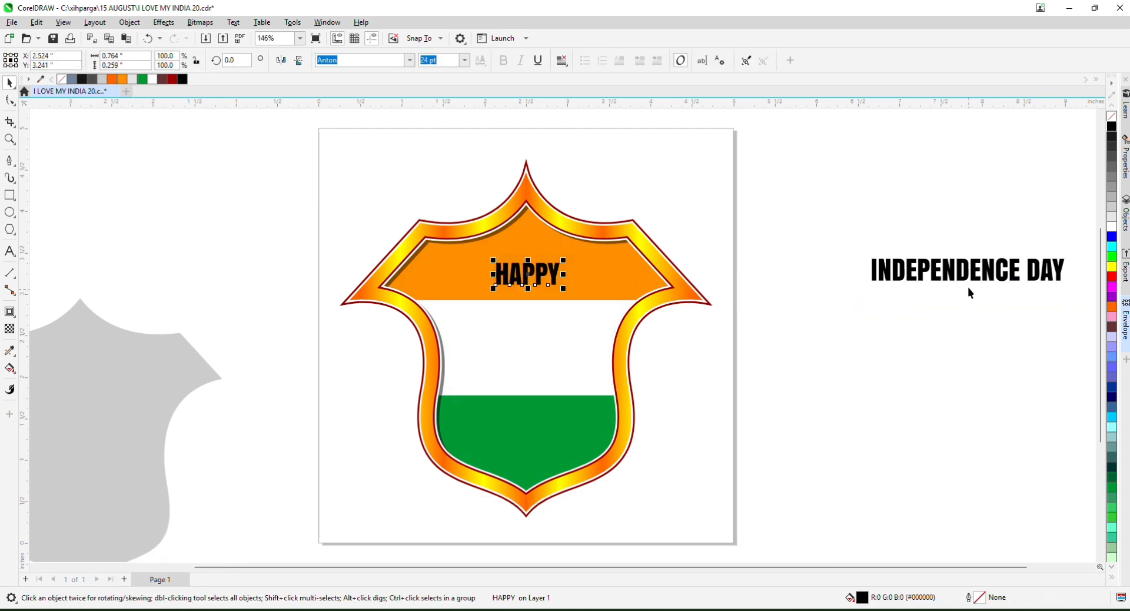
{"action": "left_click_drag", "start_coordinate": [881, 297], "coordinate": [518, 356]}
{"action": "left_click_drag", "start_coordinate": [1049, 276], "coordinate": [526, 433]}
{"action": "left_click", "coordinate": [538, 347], "text": "shift"}
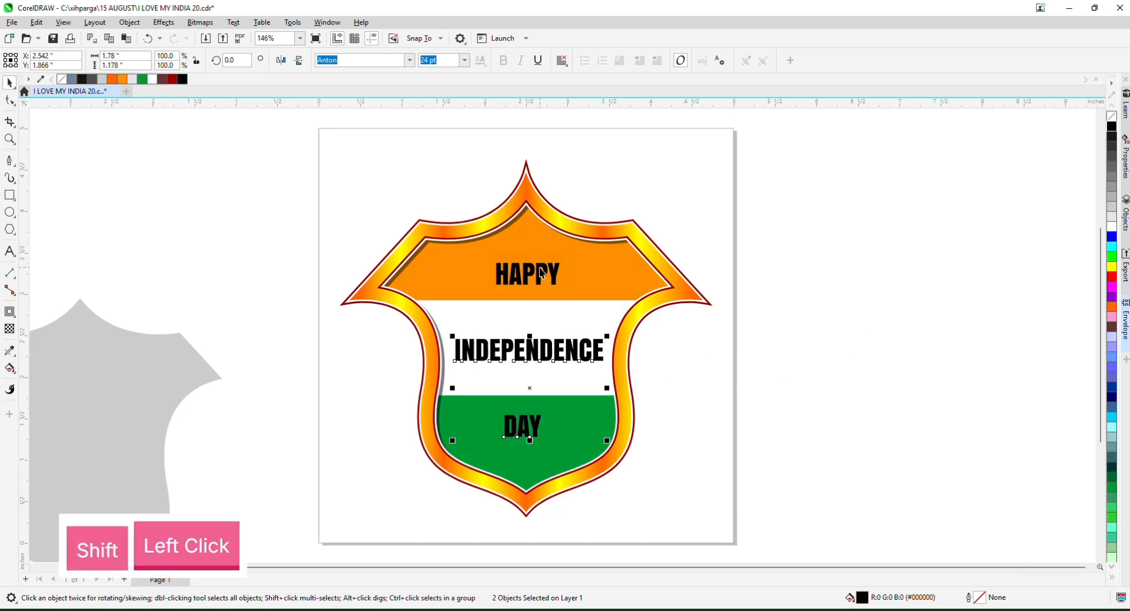
{"action": "left_click", "coordinate": [540, 268], "text": "shift"}
{"action": "left_click", "coordinate": [529, 200], "text": "shift"}
{"action": "key", "text": "c"}
{"action": "left_click", "coordinate": [838, 338]}
- Stretch INDEPENDENCE to about 1.82 by 0.38 inches around its center and fill it dark blue (#003399)
{"action": "left_click", "coordinate": [550, 348]}
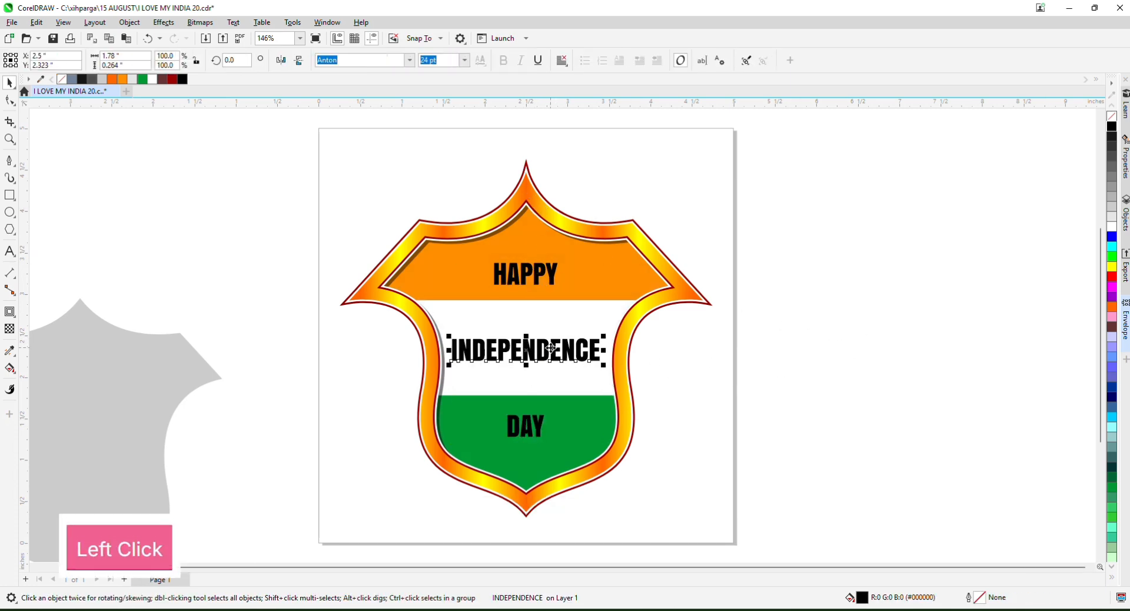
{"action": "scroll", "coordinate": [554, 349], "scroll_direction": "up", "scroll_amount": 3}
{"action": "left_click_drag", "start_coordinate": [660, 328], "coordinate": [664, 314]}
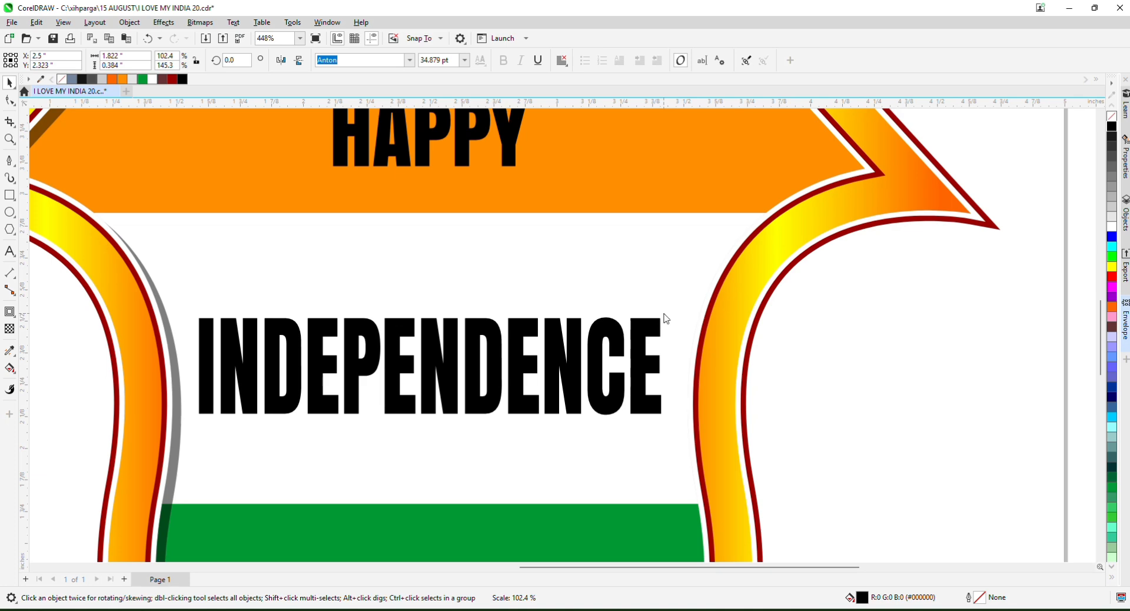
{"action": "left_click", "coordinate": [1112, 394]}
{"action": "scroll", "coordinate": [615, 288], "scroll_direction": "down", "scroll_amount": 3}
{"action": "left_click", "coordinate": [864, 363]}
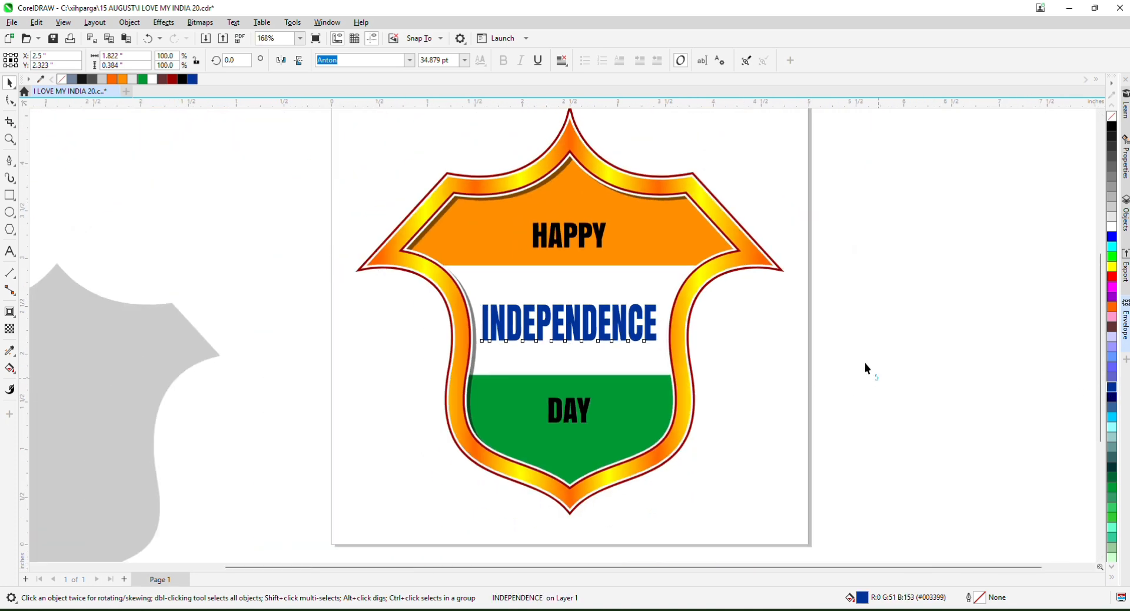
- Enlarge HAPPY around its center to about 1.55 by 0.48 inches and fill it white
{"action": "scroll", "coordinate": [589, 221], "scroll_direction": "up", "scroll_amount": 2}
{"action": "left_click", "coordinate": [588, 218]}
{"action": "left_click_drag", "start_coordinate": [594, 210], "coordinate": [653, 196]}
{"action": "left_click", "coordinate": [1111, 229]}
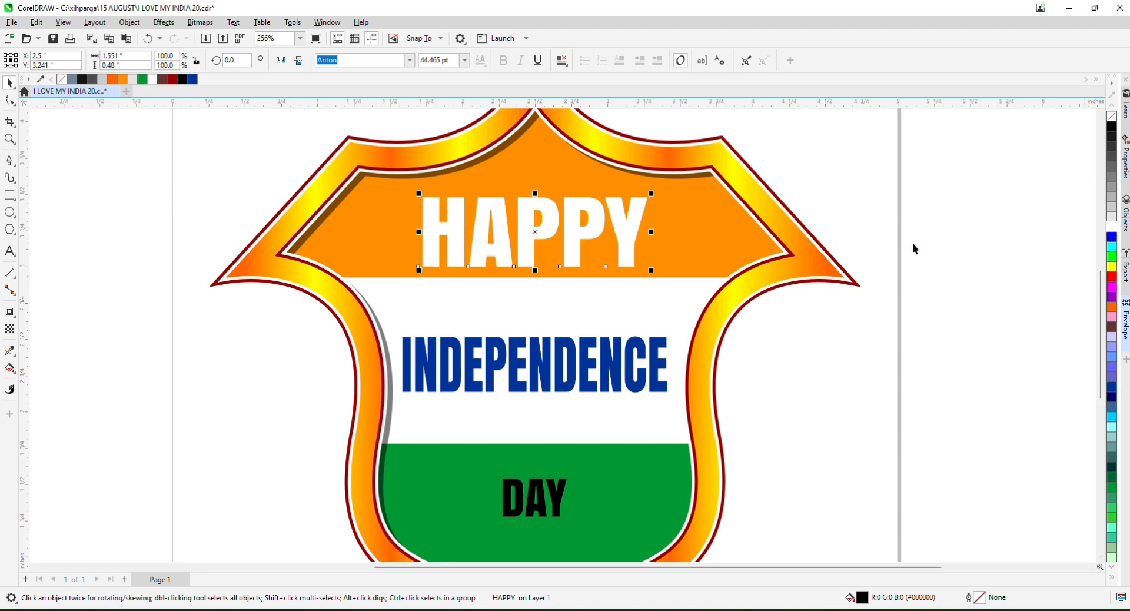
- Enlarge DAY to about 1.26 by 0.62 inches, fill it white and move it slightly down in the green band
{"action": "scroll", "coordinate": [606, 408], "scroll_direction": "down", "scroll_amount": 1}
{"action": "left_click_drag", "start_coordinate": [608, 406], "coordinate": [652, 384]}
{"action": "left_click", "coordinate": [1111, 227]}
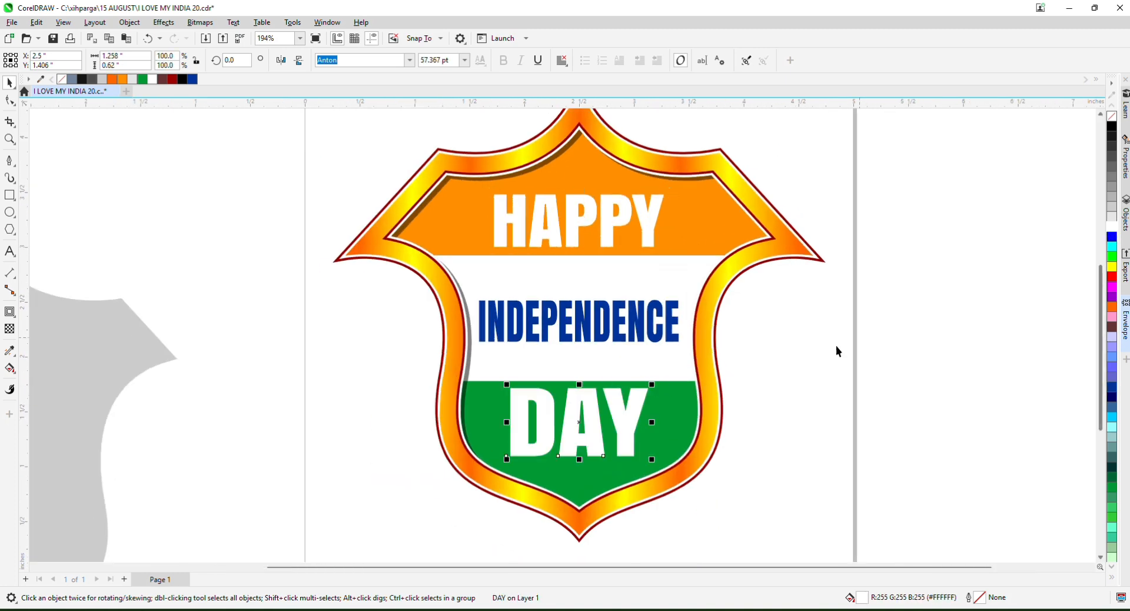
{"action": "left_click_drag", "start_coordinate": [620, 416], "coordinate": [619, 426]}
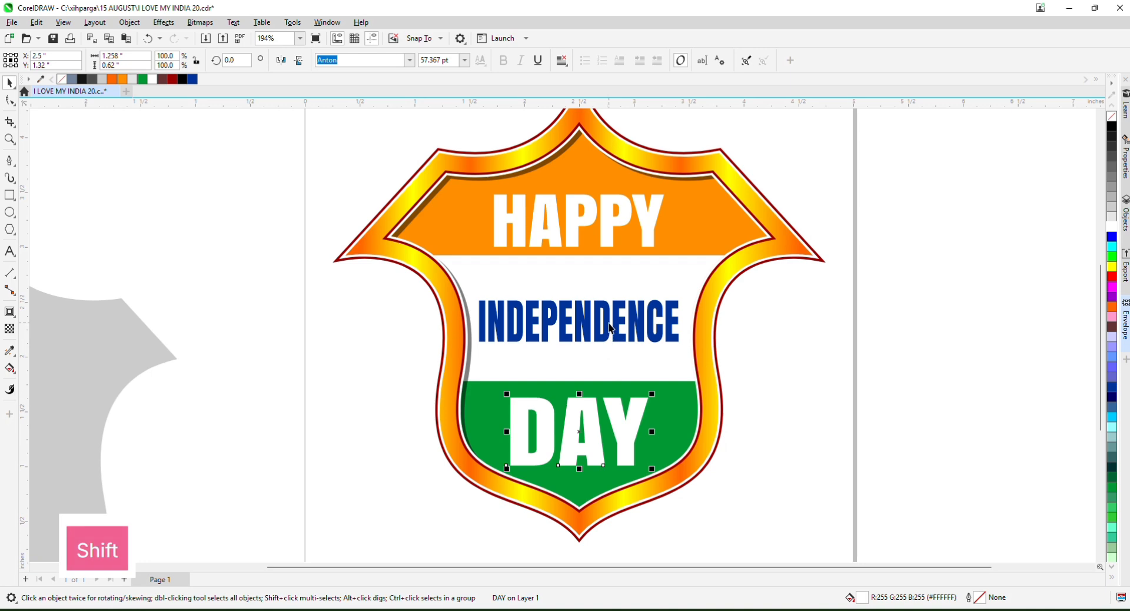
- Center the three enlarged words on the shield frame and move HAPPY slightly up within the orange band
{"action": "left_click", "coordinate": [612, 327], "text": "shift"}
{"action": "left_click", "coordinate": [610, 224], "text": "shift"}
{"action": "left_click", "coordinate": [660, 165], "text": "shift"}
{"action": "scroll", "coordinate": [658, 173], "scroll_direction": "down", "scroll_amount": 1}
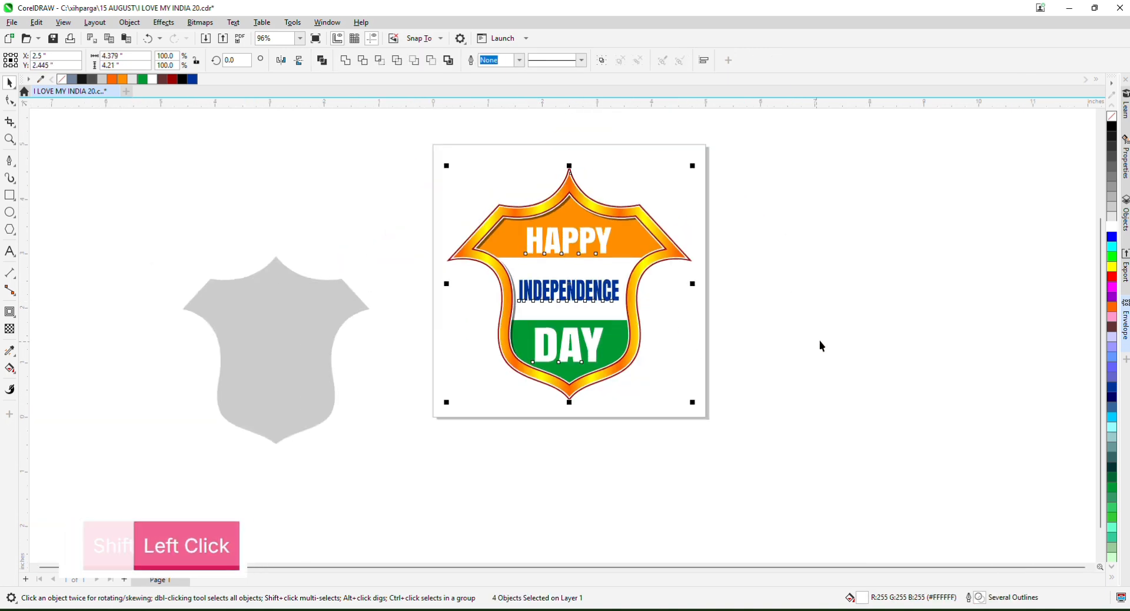
{"action": "left_click", "coordinate": [820, 343]}
{"action": "scroll", "coordinate": [585, 228], "scroll_direction": "up", "scroll_amount": 2}
{"action": "left_click", "coordinate": [575, 239]}
{"action": "scroll", "coordinate": [576, 235], "scroll_direction": "down", "scroll_amount": 1}
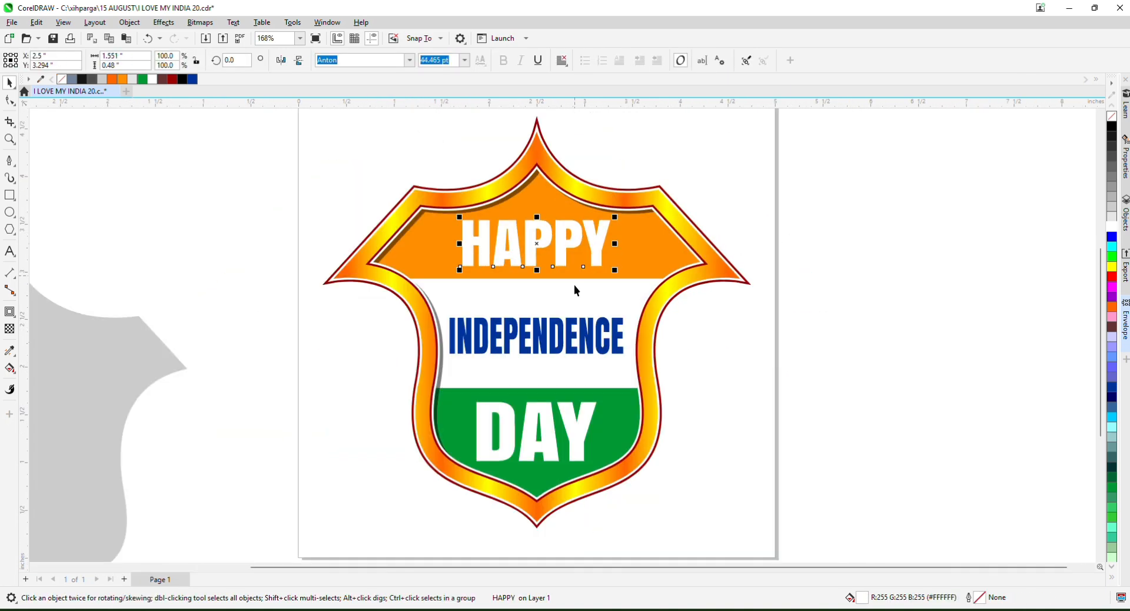
- Create a black copy of HAPPY offset about 0.014 inches right and down, and bring the white word in front
{"action": "scroll", "coordinate": [549, 422], "scroll_direction": "up", "scroll_amount": 2}
{"action": "scroll", "coordinate": [550, 421], "scroll_direction": "down", "scroll_amount": 1}
{"action": "scroll", "coordinate": [604, 256], "scroll_direction": "up", "scroll_amount": 4}
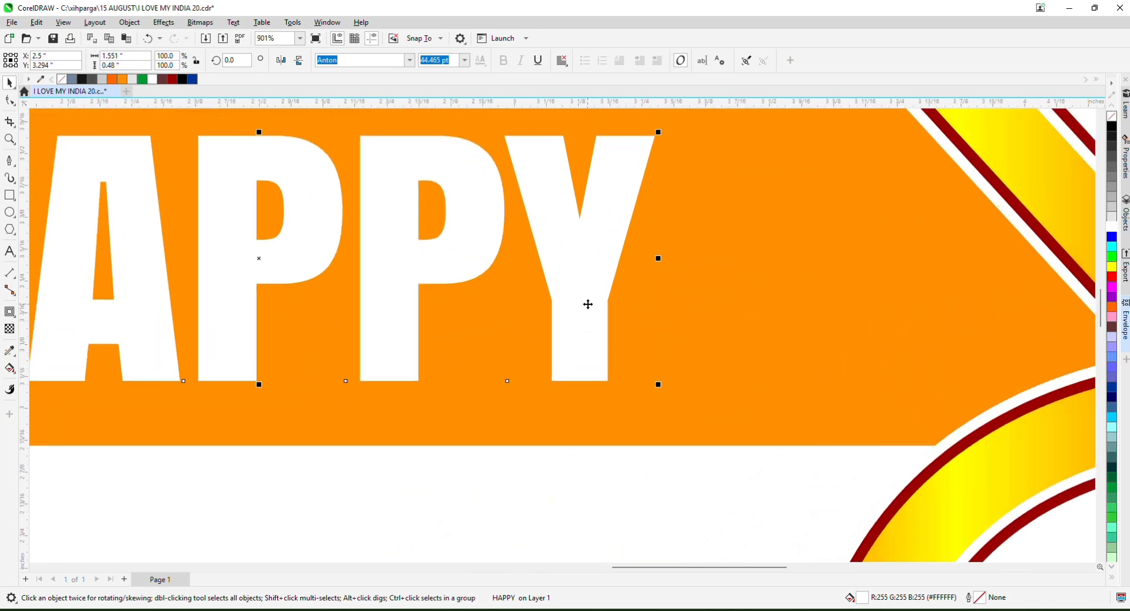
{"action": "left_click_drag", "start_coordinate": [588, 303], "coordinate": [595, 312]}
{"action": "left_click", "coordinate": [1112, 126]}
{"action": "scroll", "coordinate": [883, 238], "scroll_direction": "down", "scroll_amount": 4}
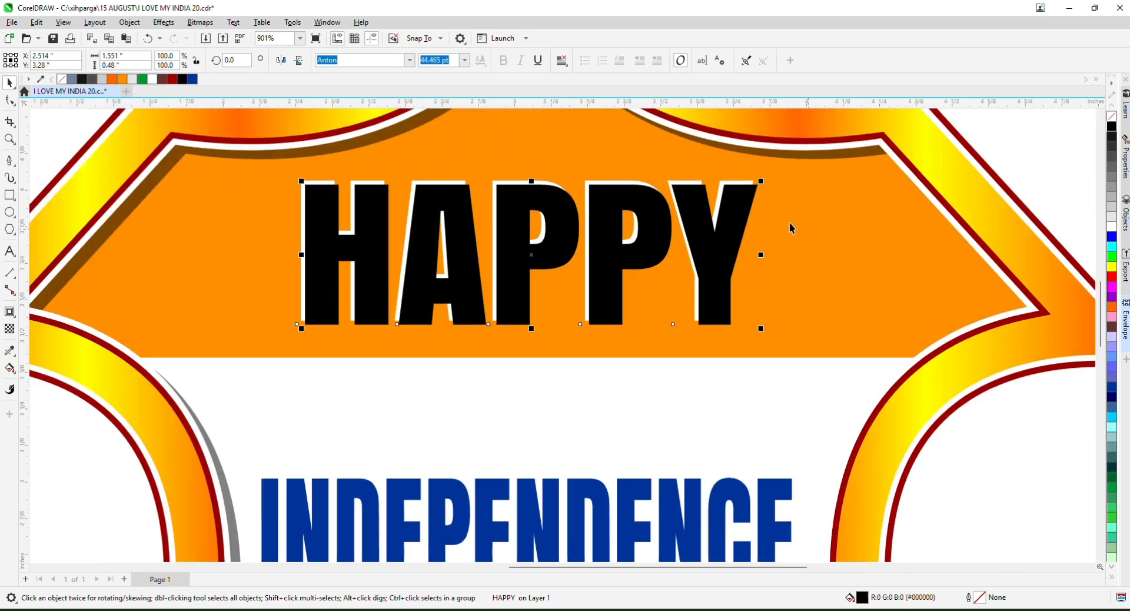
{"action": "scroll", "coordinate": [665, 185], "scroll_direction": "up", "scroll_amount": 4}
{"action": "left_click", "coordinate": [683, 193]}
{"action": "key", "text": "shift+Page_Up"}
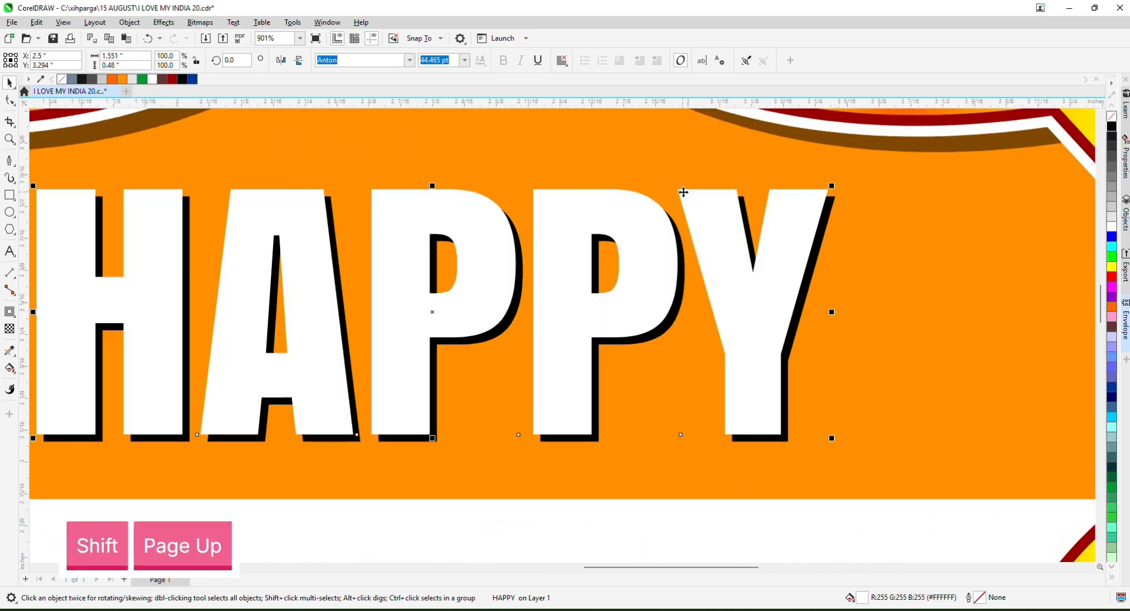
- Create a black copy of DAY offset about 0.015 inches right and down, and bring the white word in front
{"action": "scroll", "coordinate": [849, 411], "scroll_direction": "down", "scroll_amount": 4}
{"action": "left_click", "coordinate": [850, 411]}
{"action": "scroll", "coordinate": [664, 422], "scroll_direction": "up", "scroll_amount": 4}
{"action": "scroll", "coordinate": [662, 417], "scroll_direction": "up", "scroll_amount": 2}
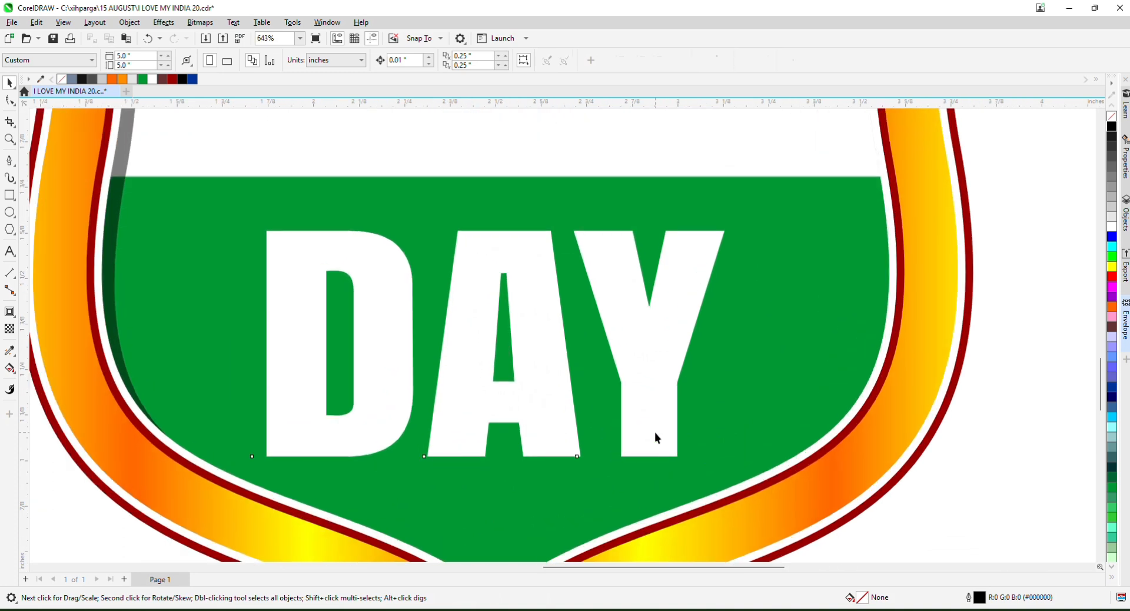
{"action": "left_click", "coordinate": [662, 439]}
{"action": "left_click", "coordinate": [1112, 126]}
{"action": "scroll", "coordinate": [610, 230], "scroll_direction": "up", "scroll_amount": 4}
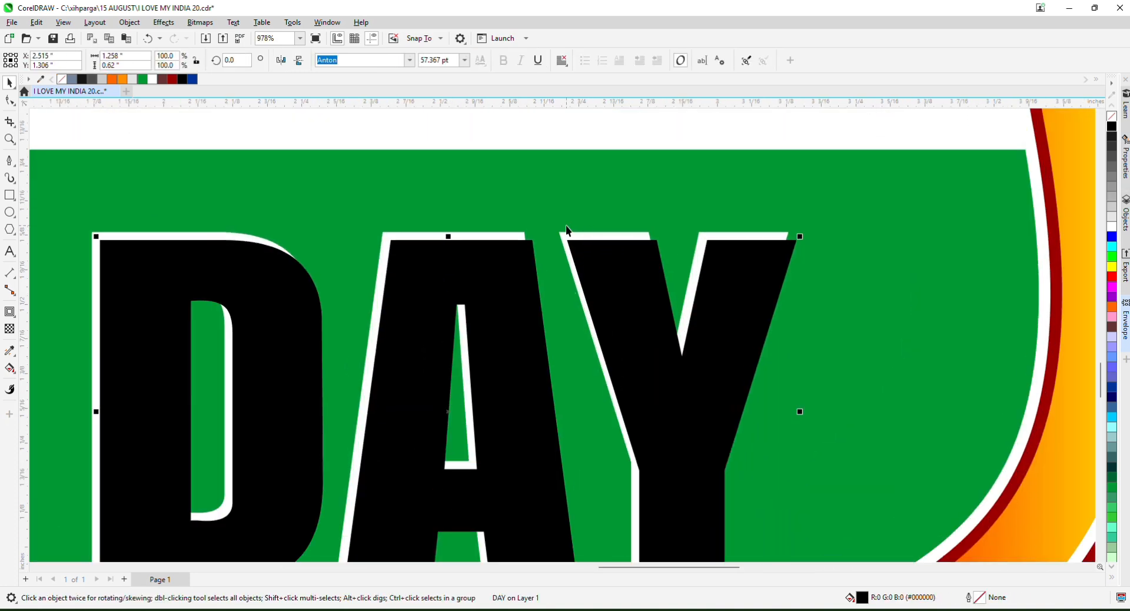
{"action": "left_click", "coordinate": [568, 241]}
{"action": "key", "text": "shift+Page_Up"}
{"action": "scroll", "coordinate": [568, 241], "scroll_direction": "down", "scroll_amount": 10}
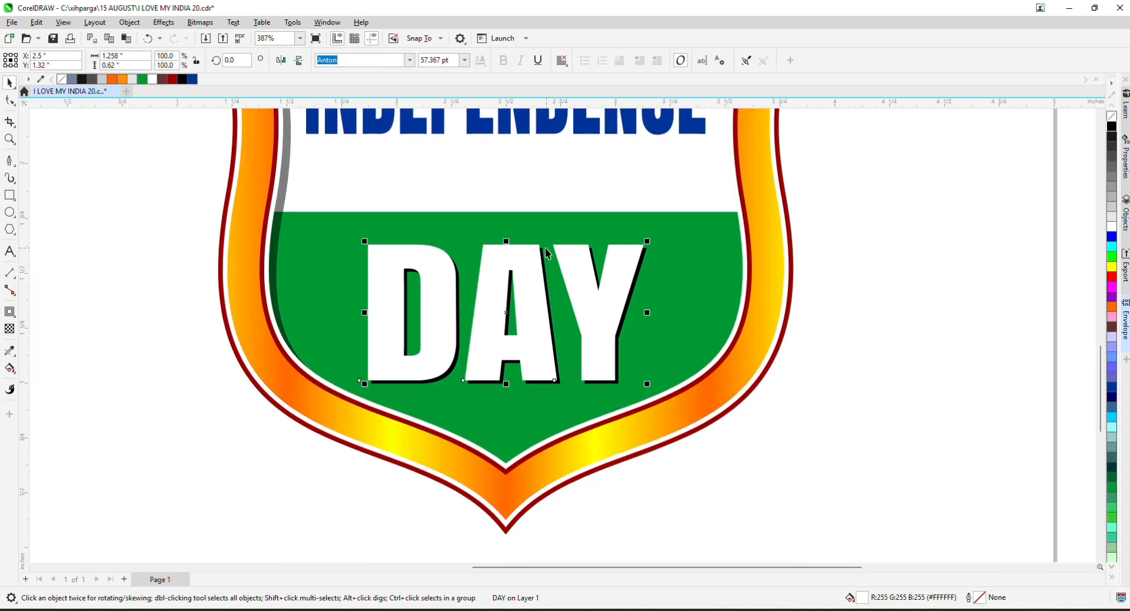
- Copy the HAPPY text to the right of the shield and fill the copy dark gray (#333333)
{"action": "scroll", "coordinate": [459, 187], "scroll_direction": "up", "scroll_amount": 4}
{"action": "left_click_drag", "start_coordinate": [459, 187], "coordinate": [813, 195]}
{"action": "right_click", "coordinate": [812, 195]}
{"action": "scroll", "coordinate": [761, 181], "scroll_direction": "up", "scroll_amount": 5}
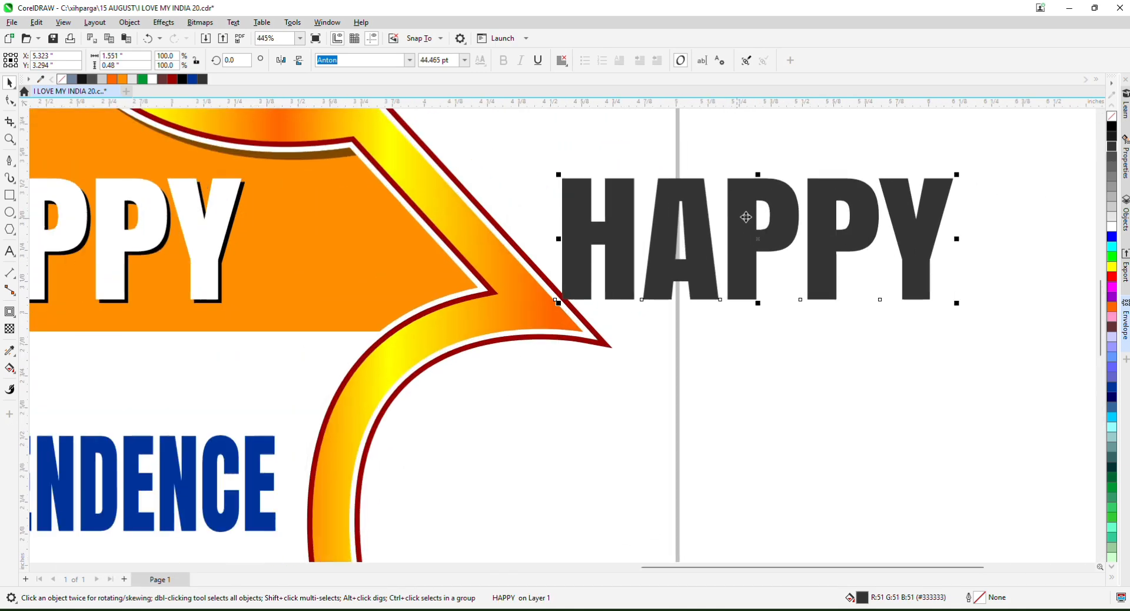
{"action": "right_click", "coordinate": [751, 189]}
{"action": "left_click", "coordinate": [765, 150]}
{"action": "scroll", "coordinate": [583, 175], "scroll_direction": "up", "scroll_amount": 7}
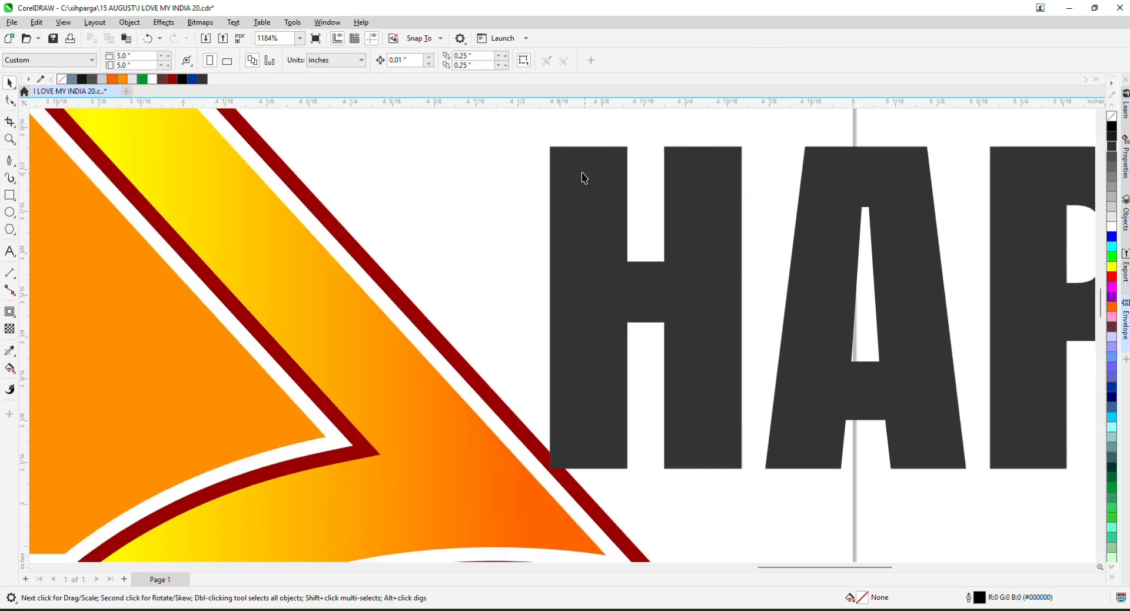
- Trim the dark gray HAPPY with its offset duplicate and move the duplicate aside below it
{"action": "left_click_drag", "start_coordinate": [814, 134], "coordinate": [817, 269]}
{"action": "left_click", "coordinate": [363, 61]}
{"action": "scroll", "coordinate": [713, 241], "scroll_direction": "down", "scroll_amount": 6}
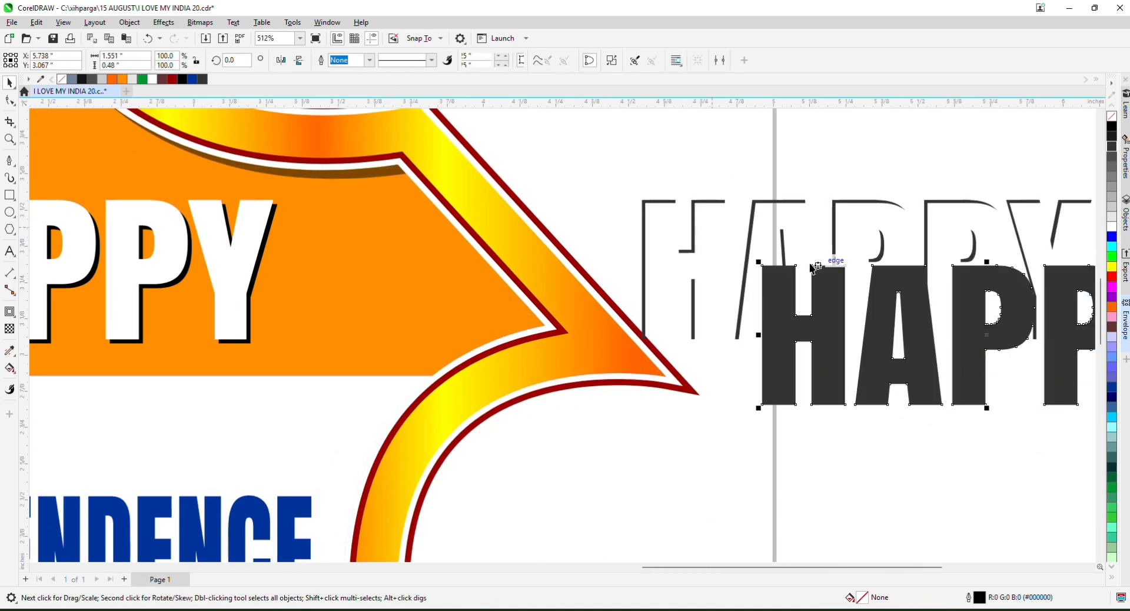
- Fill the trimmed HAPPY edge shape light gray (#B3B3B3) and align it onto the white HAPPY in the shield
{"action": "left_click", "coordinate": [697, 202]}
{"action": "scroll", "coordinate": [708, 209], "scroll_direction": "down", "scroll_amount": 5}
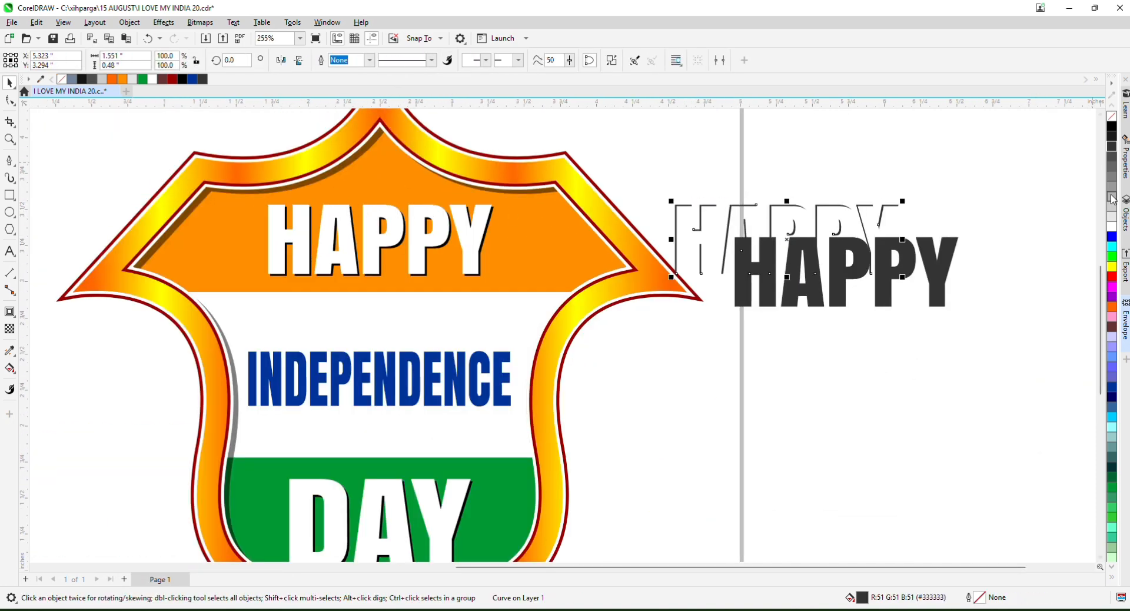
{"action": "left_click", "coordinate": [280, 213], "text": "shift"}
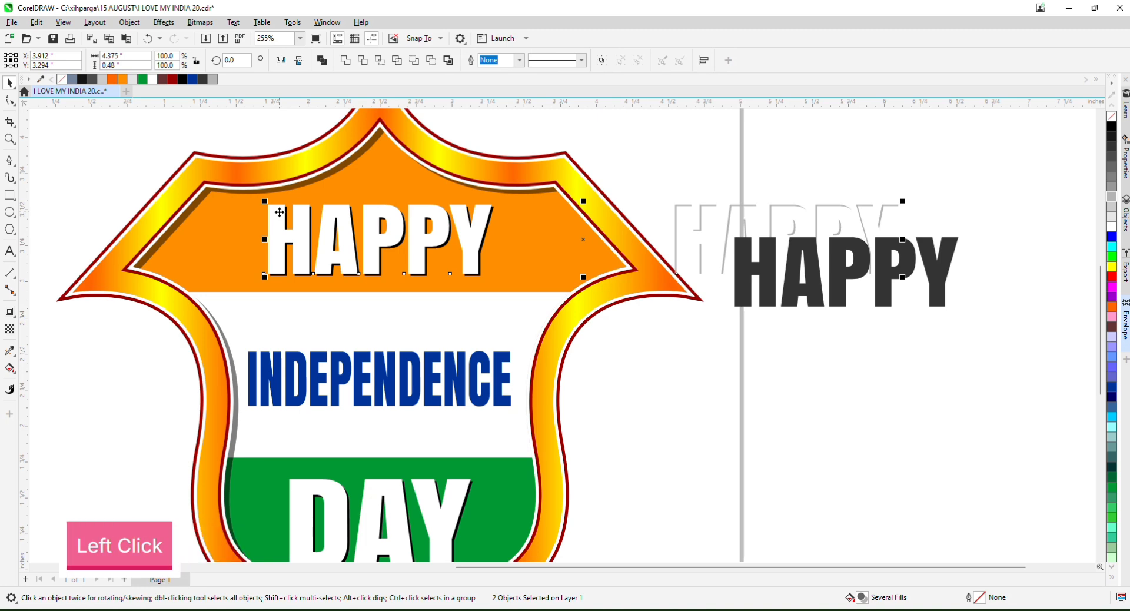
{"action": "key", "text": "c"}
{"action": "left_click", "coordinate": [811, 172]}
{"action": "scroll", "coordinate": [691, 316], "scroll_direction": "down", "scroll_amount": 1}
{"action": "scroll", "coordinate": [577, 387], "scroll_direction": "up", "scroll_amount": 1}
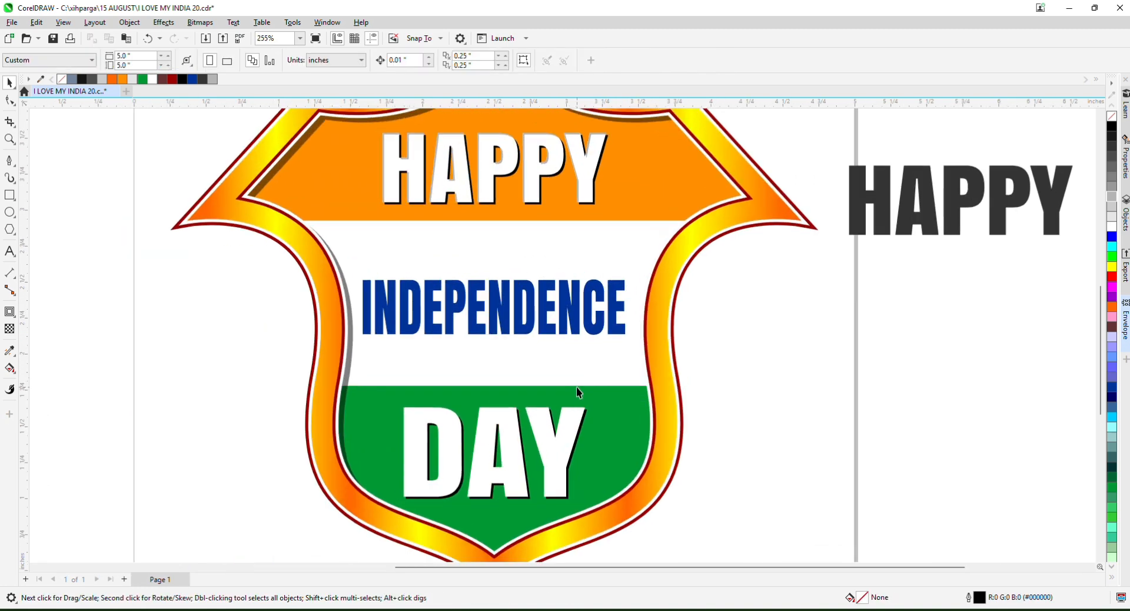
- Copy the DAY text to the right of the shield, fill the copy gray (#808080) and convert it to curves
{"action": "left_click_drag", "start_coordinate": [498, 427], "coordinate": [830, 429]}
{"action": "right_click", "coordinate": [830, 428], "text": "shift"}
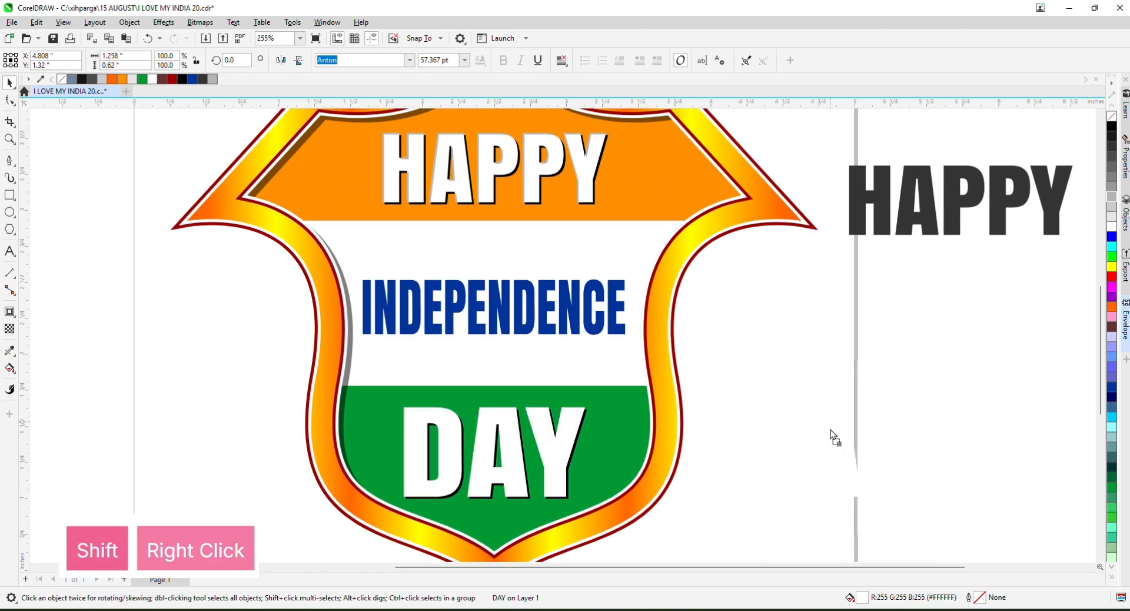
{"action": "left_click", "coordinate": [1112, 176]}
{"action": "scroll", "coordinate": [665, 259], "scroll_direction": "down", "scroll_amount": 1}
{"action": "scroll", "coordinate": [731, 327], "scroll_direction": "up", "scroll_amount": 1}
{"action": "key", "text": "ctrl+q"}
- Duplicate the gray DAY slightly right and down, trim the original with the duplicate and move the duplicate aside
{"action": "scroll", "coordinate": [612, 312], "scroll_direction": "up", "scroll_amount": 5}
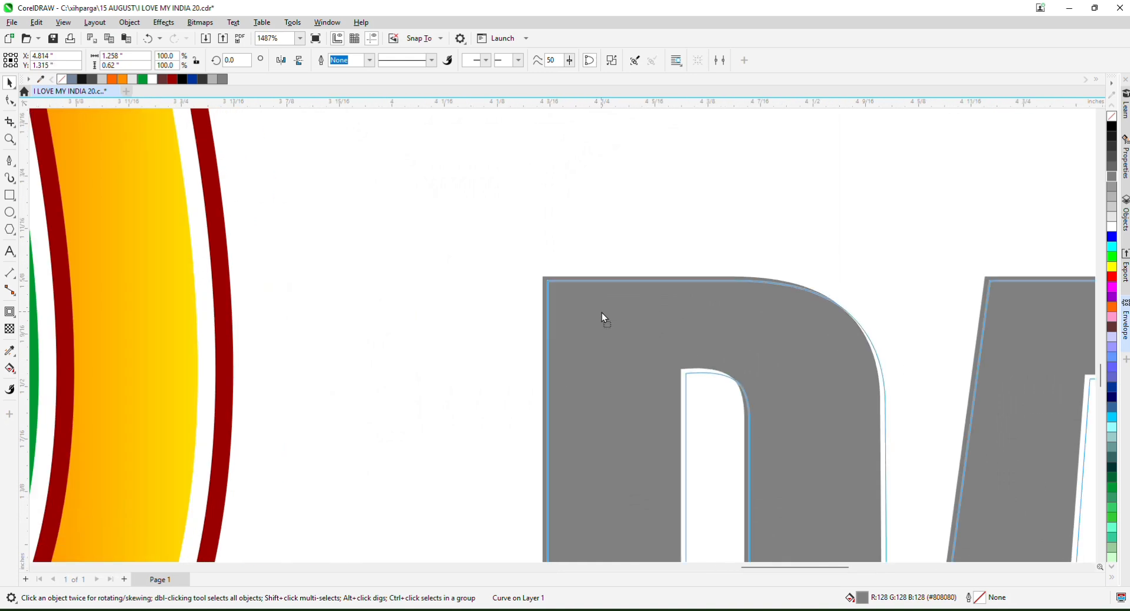
{"action": "left_click_drag", "start_coordinate": [750, 217], "coordinate": [804, 470], "text": "alt"}
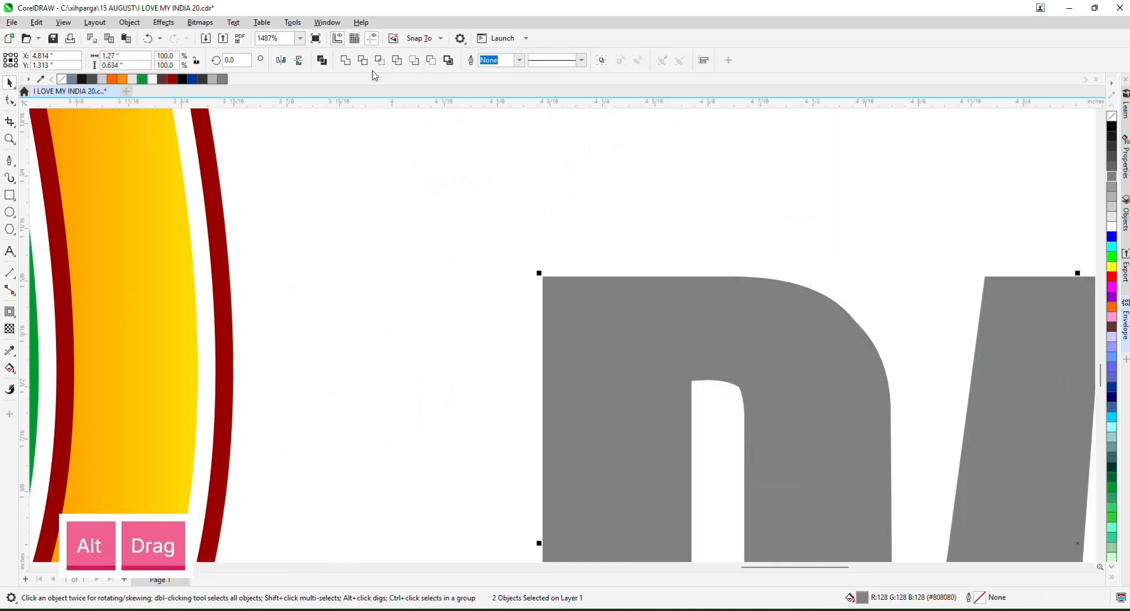
{"action": "scroll", "coordinate": [656, 262], "scroll_direction": "down", "scroll_amount": 1}
{"action": "left_click", "coordinate": [655, 263]}
{"action": "left_click_drag", "start_coordinate": [710, 327], "coordinate": [785, 400]}
- Align the trimmed gray DAY edge shape onto the white DAY in the green band
{"action": "left_click", "coordinate": [669, 276]}
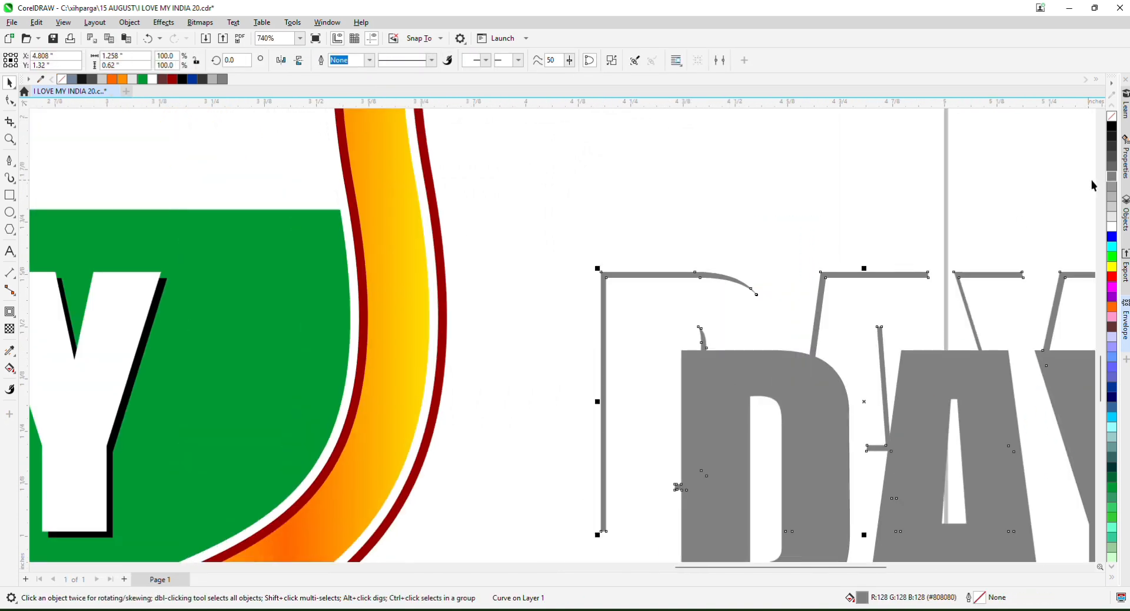
{"action": "scroll", "coordinate": [836, 394], "scroll_direction": "down", "scroll_amount": 3}
{"action": "scroll", "coordinate": [465, 286], "scroll_direction": "up", "scroll_amount": 1}
{"action": "left_click", "coordinate": [464, 286]}
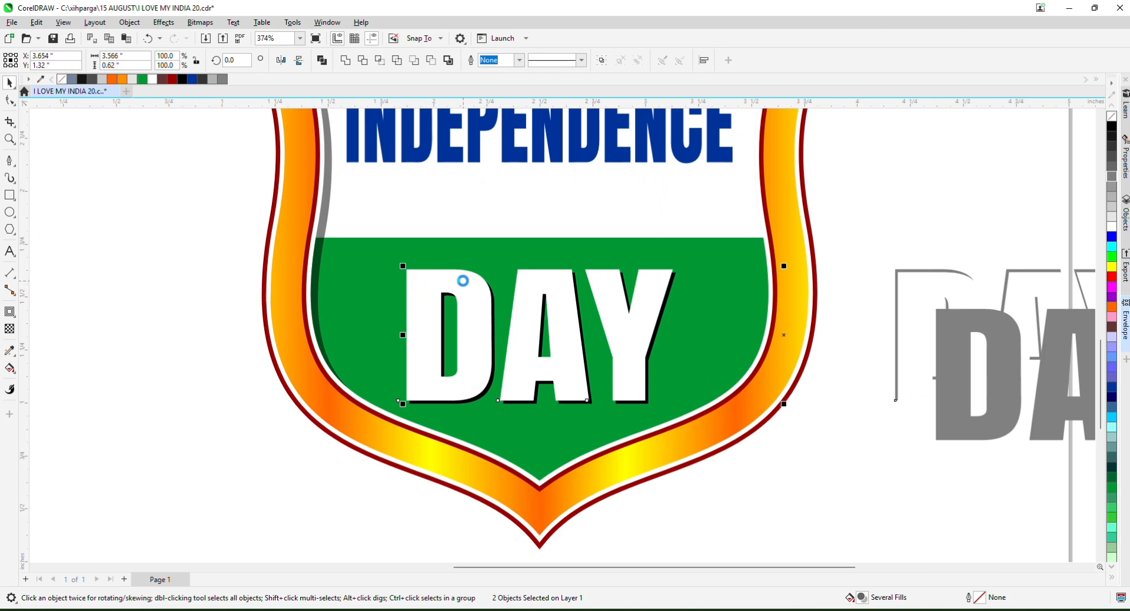
{"action": "key", "text": "e"}
{"action": "left_click", "coordinate": [117, 287]}
- Lighten the highlight edge on HAPPY to very light gray (#E6E6E6)
{"action": "scroll", "coordinate": [596, 487], "scroll_direction": "down", "scroll_amount": 2}
{"action": "scroll", "coordinate": [666, 241], "scroll_direction": "up", "scroll_amount": 5}
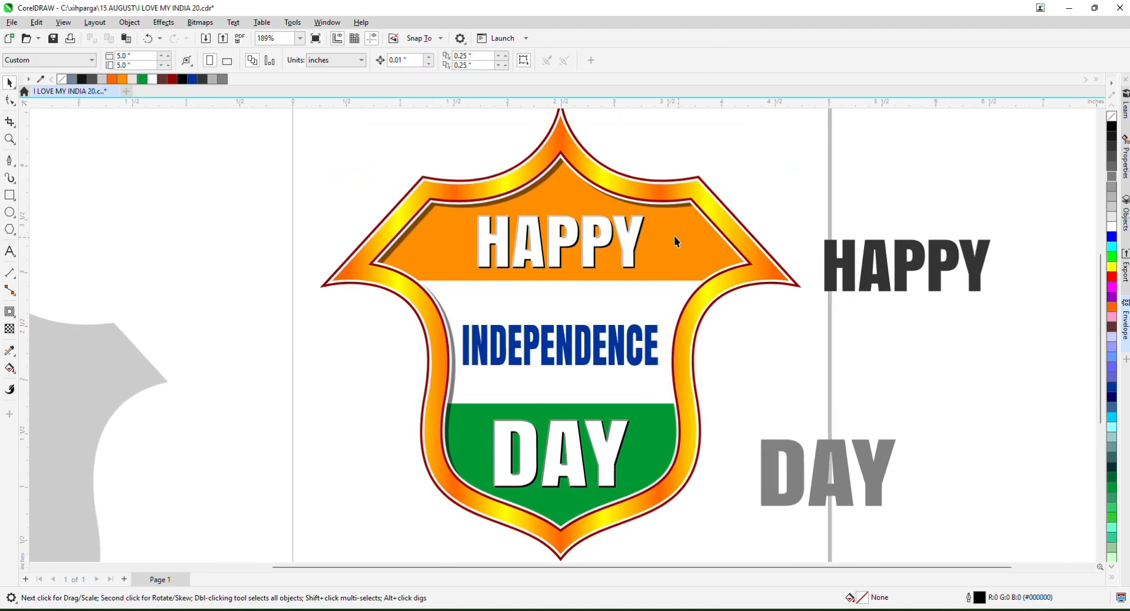
{"action": "left_click_drag", "start_coordinate": [527, 208], "coordinate": [528, 225]}
{"action": "key", "text": "ctrl+z"}
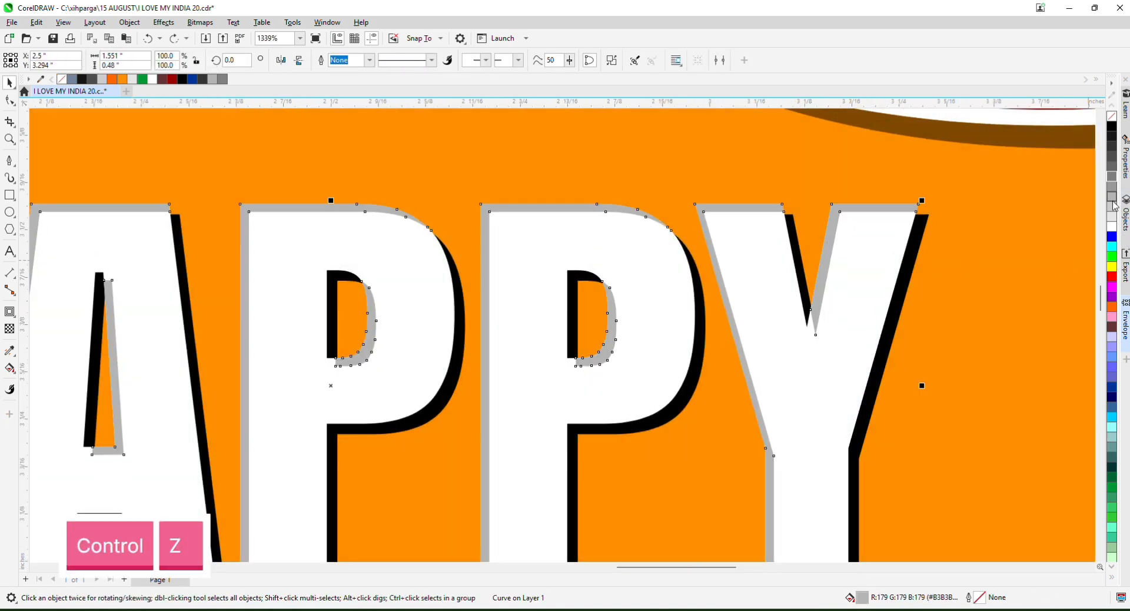
{"action": "scroll", "coordinate": [583, 210], "scroll_direction": "down", "scroll_amount": 3}
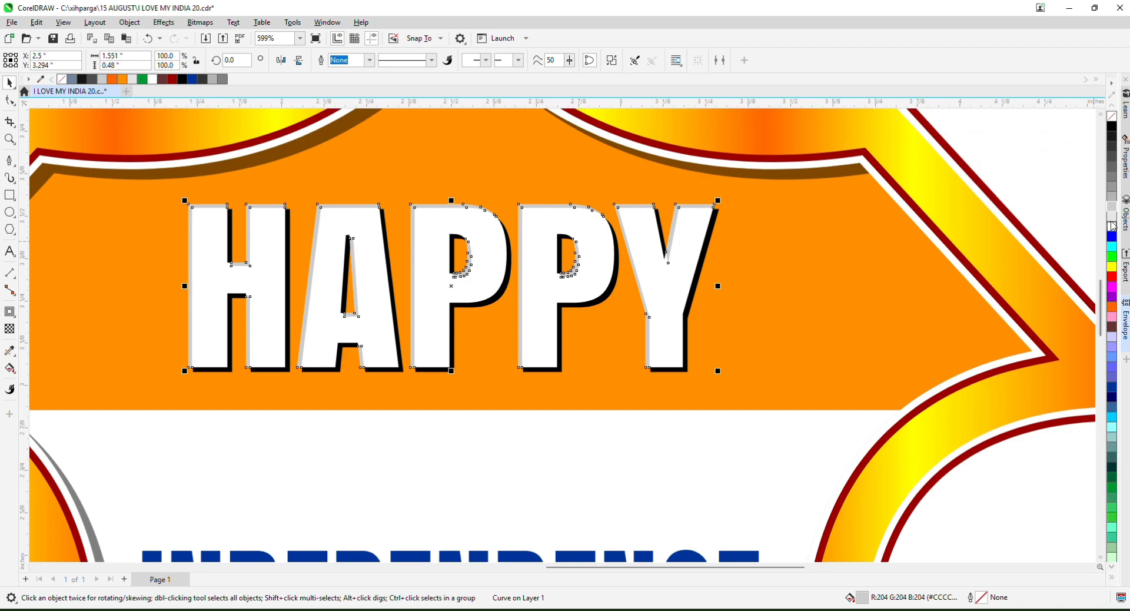
{"action": "scroll", "coordinate": [589, 218], "scroll_direction": "down", "scroll_amount": 3}
{"action": "scroll", "coordinate": [506, 400], "scroll_direction": "up", "scroll_amount": 5}
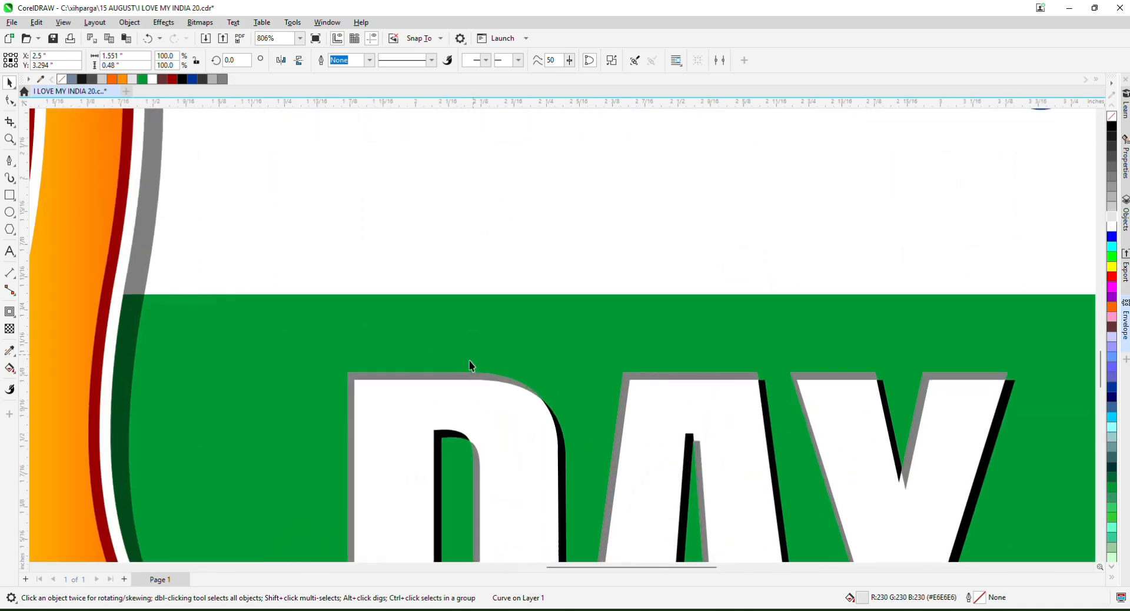
- Repeat the very light gray fill (#E6E6E6) on the highlight edge of DAY
{"action": "left_click", "coordinate": [447, 377]}
{"action": "key", "text": "ctrl+r"}
{"action": "scroll", "coordinate": [506, 307], "scroll_direction": "down", "scroll_amount": 6}
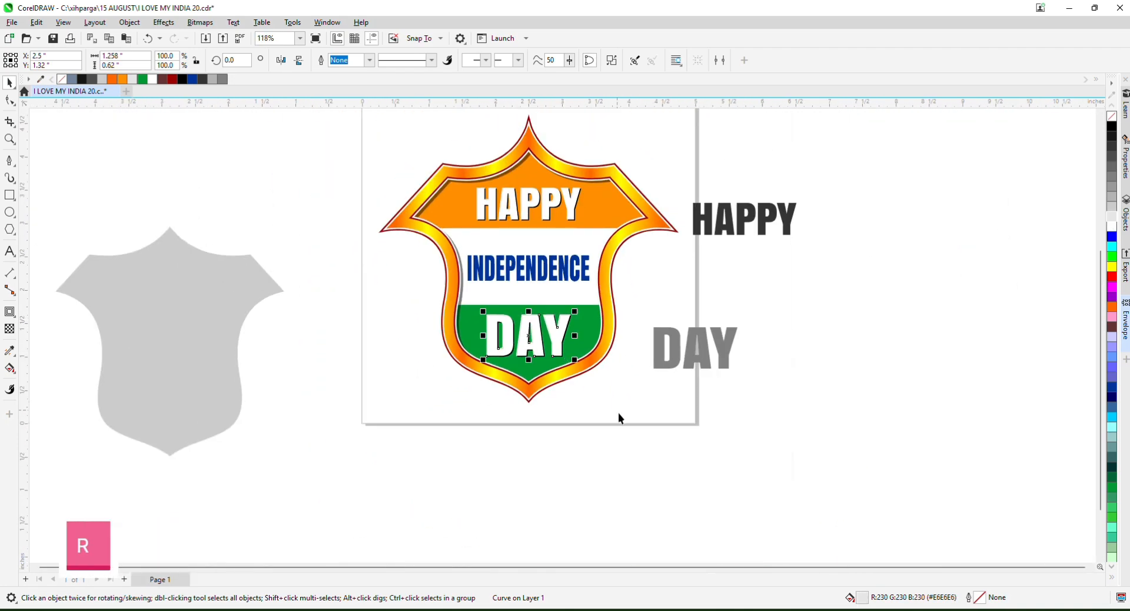
{"action": "left_click", "coordinate": [618, 413]}
{"action": "scroll", "coordinate": [564, 234], "scroll_direction": "up", "scroll_amount": 1}
{"action": "scroll", "coordinate": [681, 244], "scroll_direction": "down", "scroll_amount": 1}
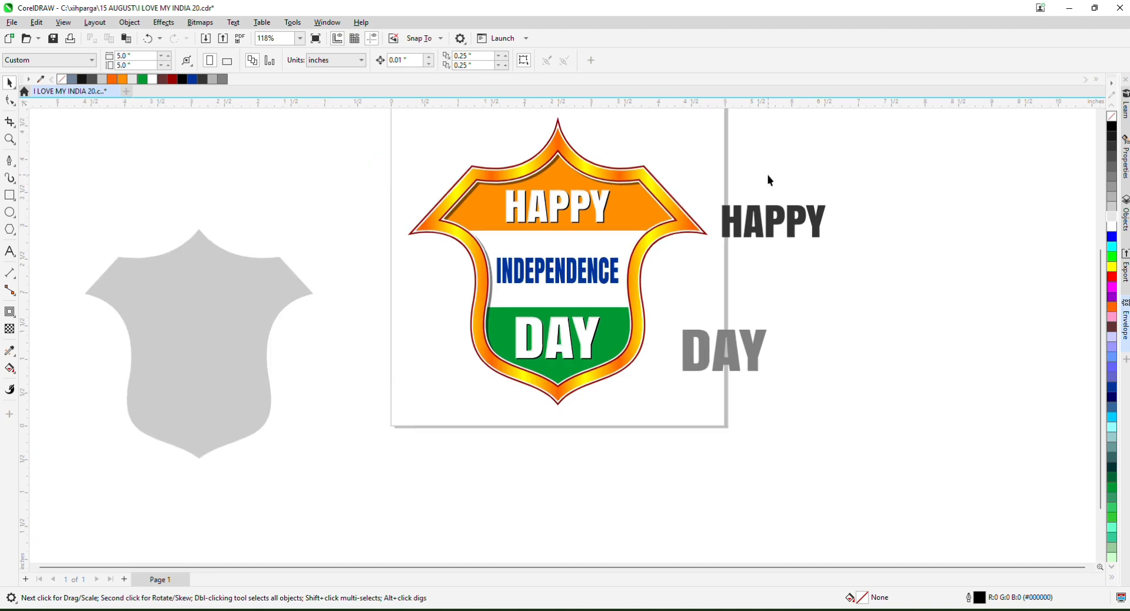
- Delete the leftover HAPPY and DAY copies and the spare gray shield beside the page
{"action": "left_click_drag", "start_coordinate": [765, 175], "coordinate": [902, 416]}
{"action": "key", "text": "Delete"}
{"action": "left_click", "coordinate": [274, 327]}
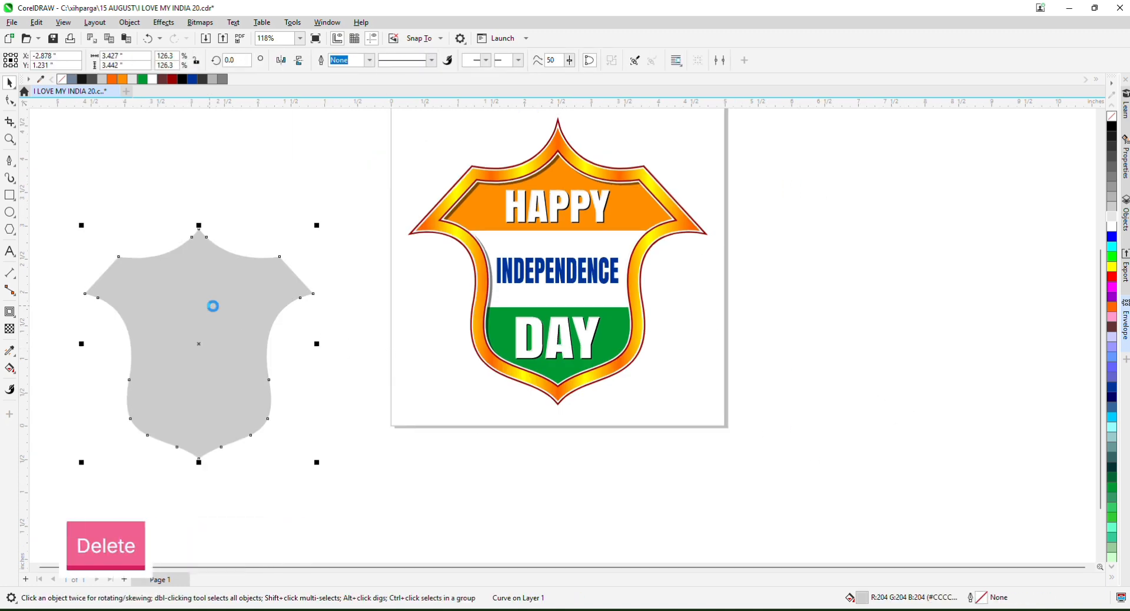
{"action": "key", "text": "Delete"}
{"action": "key", "text": "F4"}
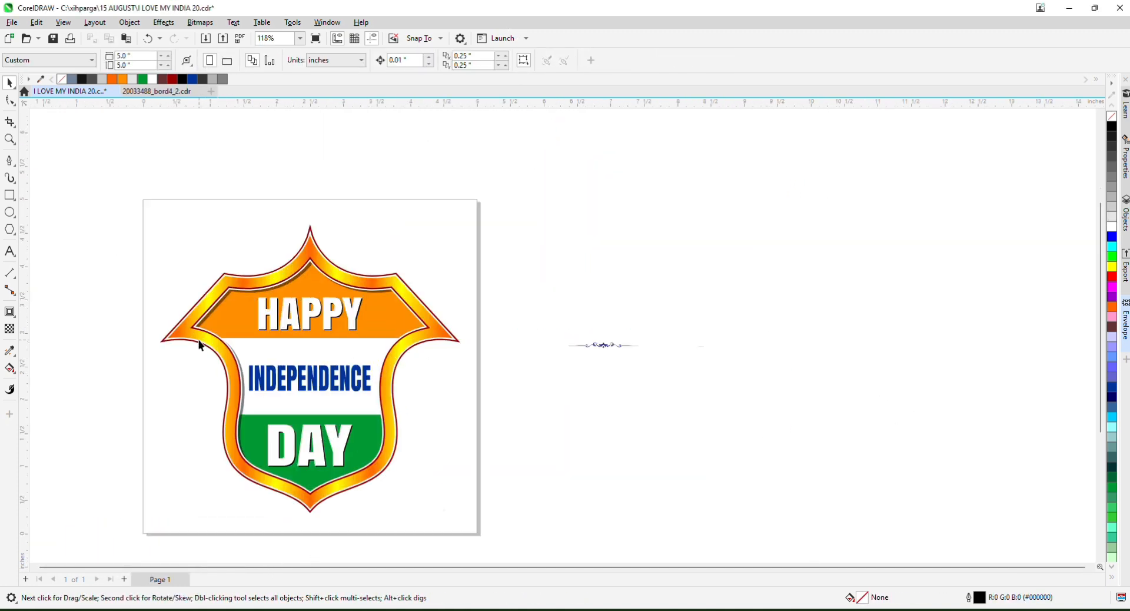
- Place the divider ornament between HAPPY and INDEPENDENCE, enlarge it to about 1.7 inches wide and center it over INDEPENDENCE
{"action": "left_click_drag", "start_coordinate": [667, 348], "coordinate": [333, 352]}
{"action": "scroll", "coordinate": [333, 352], "scroll_direction": "up", "scroll_amount": 4}
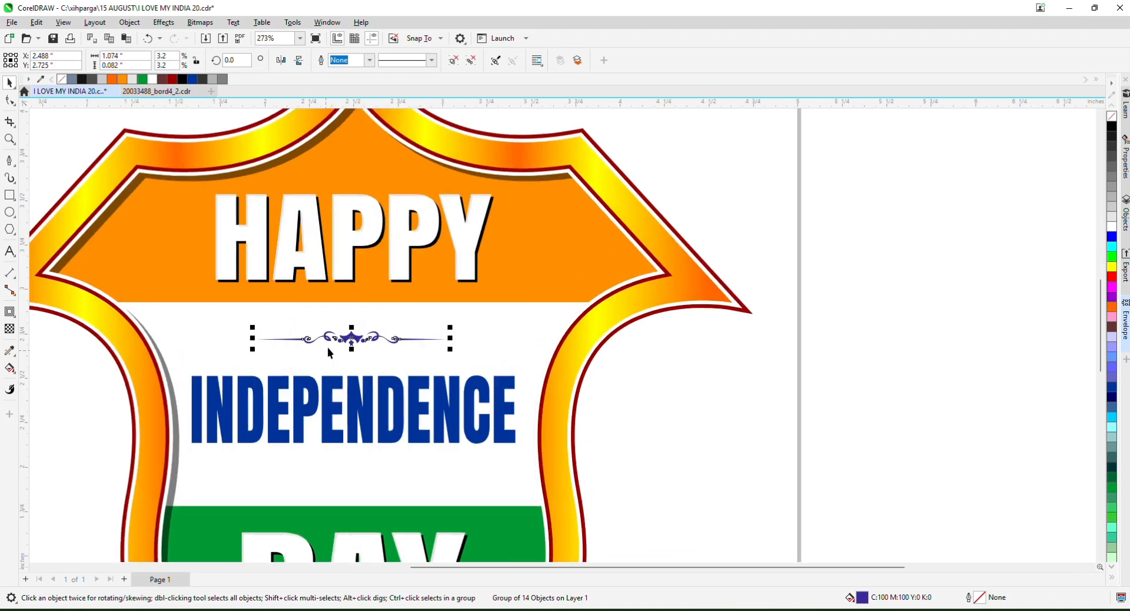
{"action": "left_click_drag", "start_coordinate": [555, 288], "coordinate": [559, 286]}
{"action": "left_click", "coordinate": [459, 387], "text": "shift"}
{"action": "key", "text": "c"}
{"action": "scroll", "coordinate": [605, 291], "scroll_direction": "down", "scroll_amount": 2}
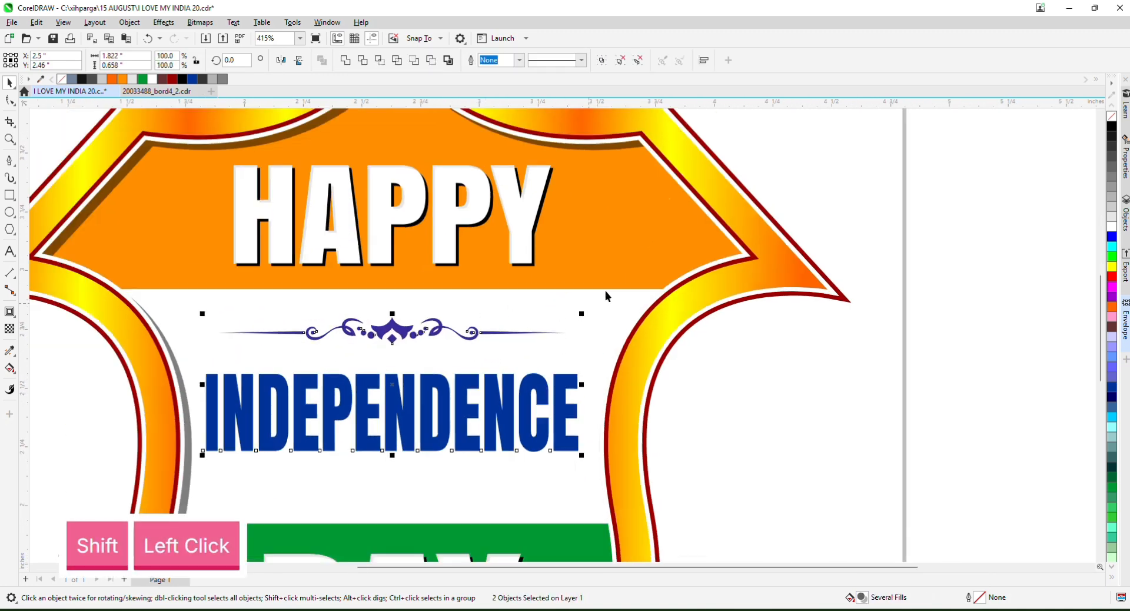
- Recolor the divider ornament with the blue of INDEPENDENCE (#003399)
{"action": "left_click", "coordinate": [782, 403]}
{"action": "scroll", "coordinate": [485, 303], "scroll_direction": "up", "scroll_amount": 1}
{"action": "left_click", "coordinate": [517, 299]}
{"action": "scroll", "coordinate": [588, 299], "scroll_direction": "up", "scroll_amount": 2}
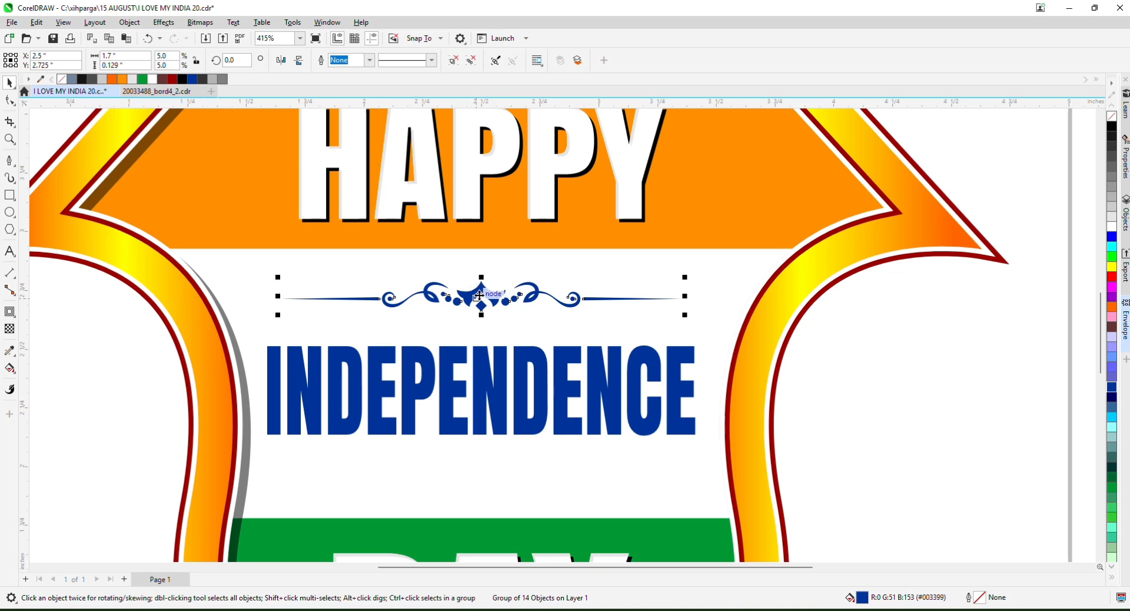
- Copy the ornament below INDEPENDENCE, flip the copy vertically and lower it to just above the green band
{"action": "left_click_drag", "start_coordinate": [480, 296], "coordinate": [478, 471]}
{"action": "right_click", "coordinate": [478, 471]}
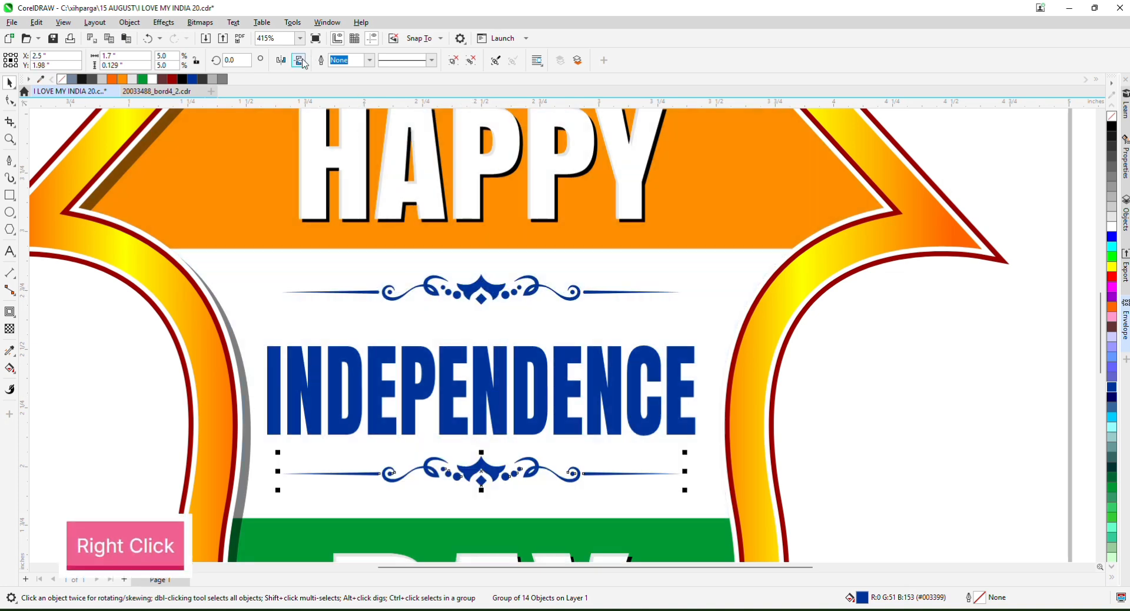
{"action": "left_click", "coordinate": [302, 60]}
{"action": "scroll", "coordinate": [519, 223], "scroll_direction": "down", "scroll_amount": 3}
{"action": "scroll", "coordinate": [493, 386], "scroll_direction": "up", "scroll_amount": 5}
{"action": "left_click_drag", "start_coordinate": [497, 381], "coordinate": [497, 397]}
{"action": "scroll", "coordinate": [519, 383], "scroll_direction": "down", "scroll_amount": 4}
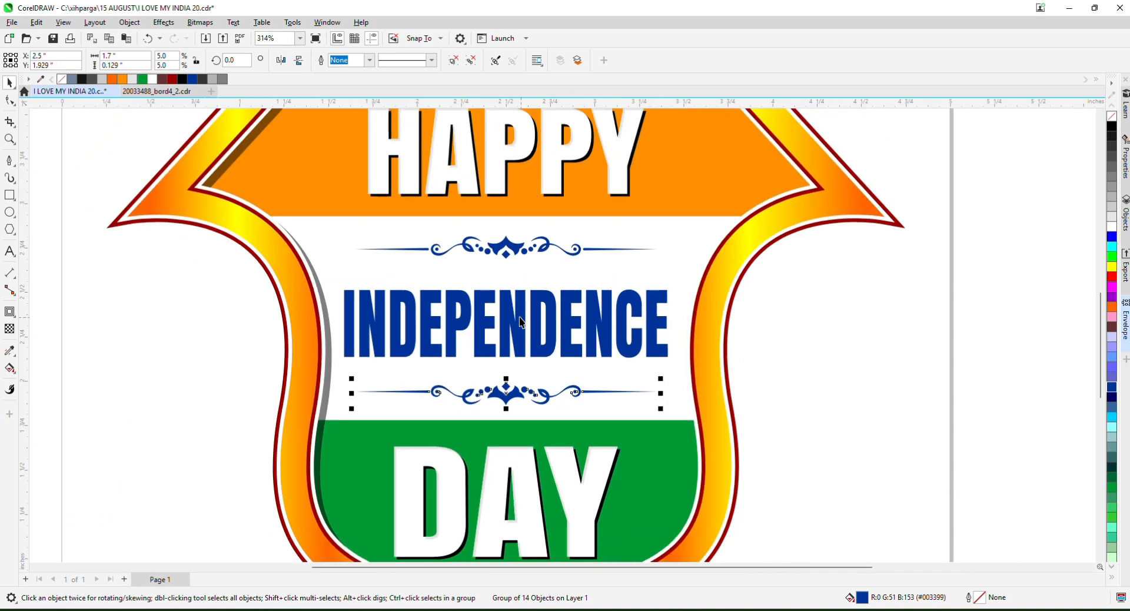
- Align INDEPENDENCE and both divider ornaments to the shield's vertical center line
{"action": "left_click", "coordinate": [521, 319], "text": "shift"}
{"action": "left_click", "coordinate": [510, 247], "text": "shift"}
{"action": "left_click", "coordinate": [701, 230], "text": "shift"}
{"action": "scroll", "coordinate": [686, 228], "scroll_direction": "down", "scroll_amount": 5}
{"action": "left_click", "coordinate": [870, 320]}
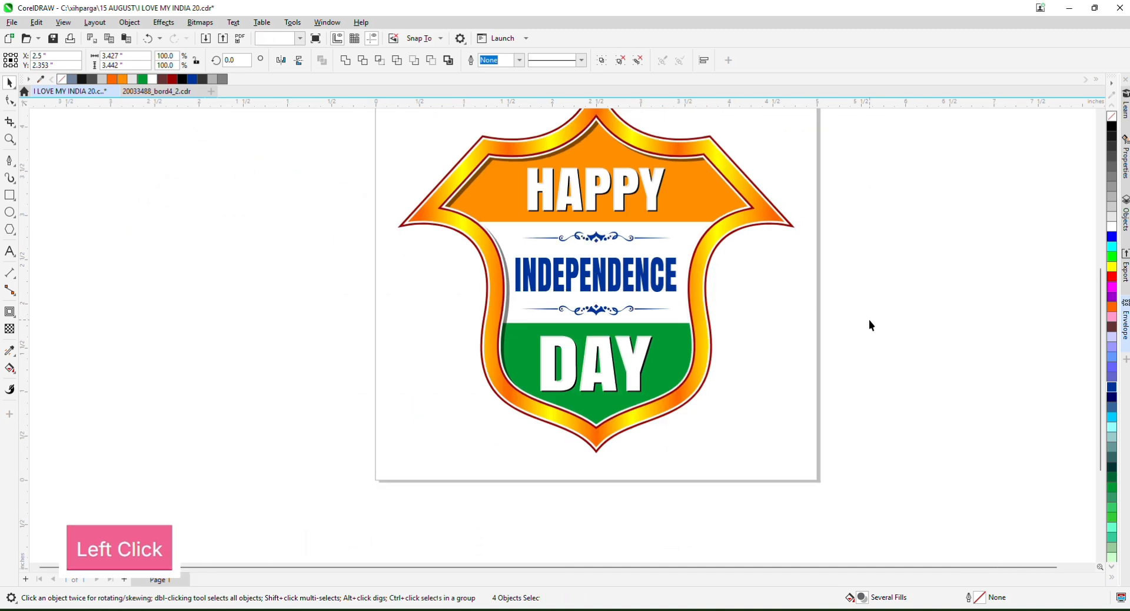
{"action": "scroll", "coordinate": [670, 192], "scroll_direction": "down", "scroll_amount": 2}
{"action": "scroll", "coordinate": [670, 183], "scroll_direction": "up", "scroll_amount": 2}
{"action": "scroll", "coordinate": [669, 180], "scroll_direction": "down", "scroll_amount": 2}
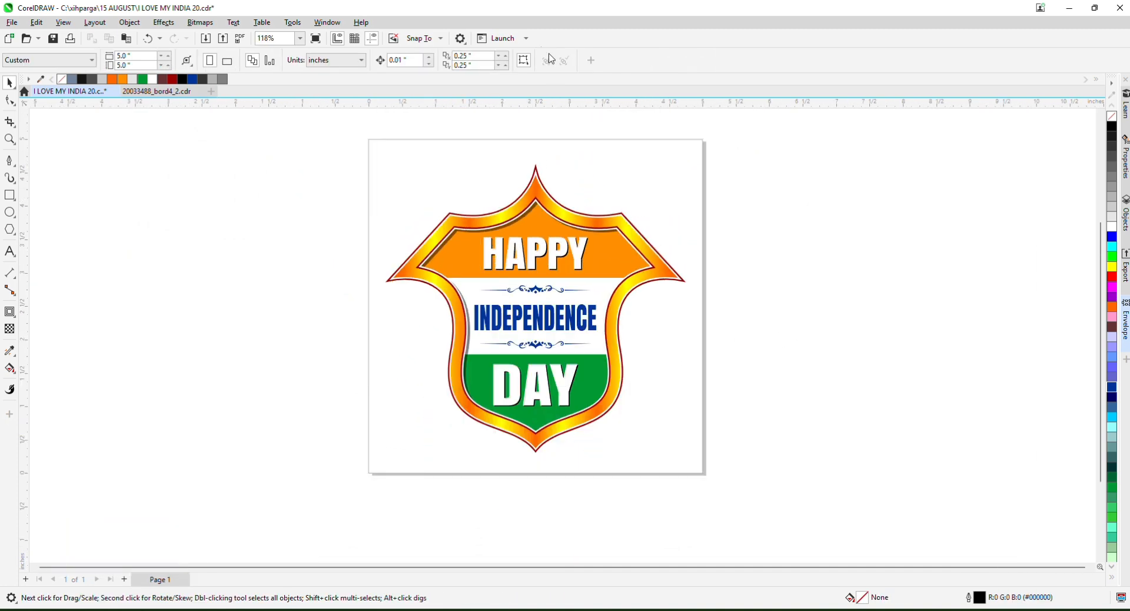
{"action": "scroll", "coordinate": [484, 193], "scroll_direction": "up", "scroll_amount": 7}
{"action": "left_click_drag", "start_coordinate": [445, 258], "coordinate": [447, 223]}
{"action": "key", "text": "ctrl+z"}
{"action": "scroll", "coordinate": [429, 223], "scroll_direction": "up", "scroll_amount": 2}
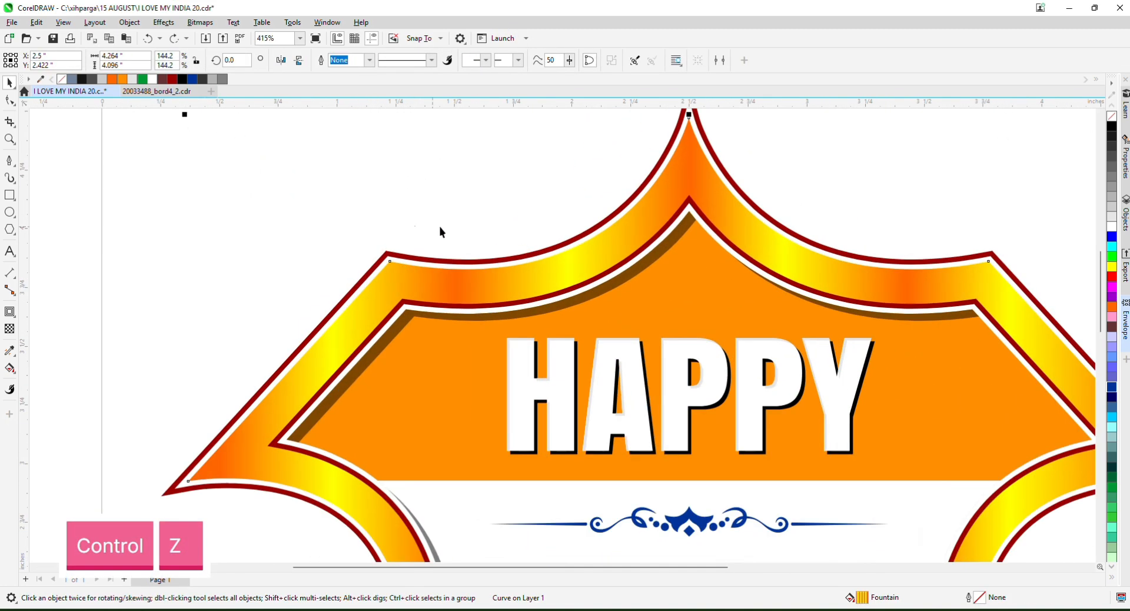
- Draw a closed Pen outline about 0.65 by 0.59 inches across the golden frame, starting at its upper-left corner bend
{"action": "left_click", "coordinate": [9, 160]}
{"action": "scroll", "coordinate": [390, 259], "scroll_direction": "up", "scroll_amount": 4}
{"action": "left_click_drag", "start_coordinate": [404, 222], "coordinate": [406, 238]}
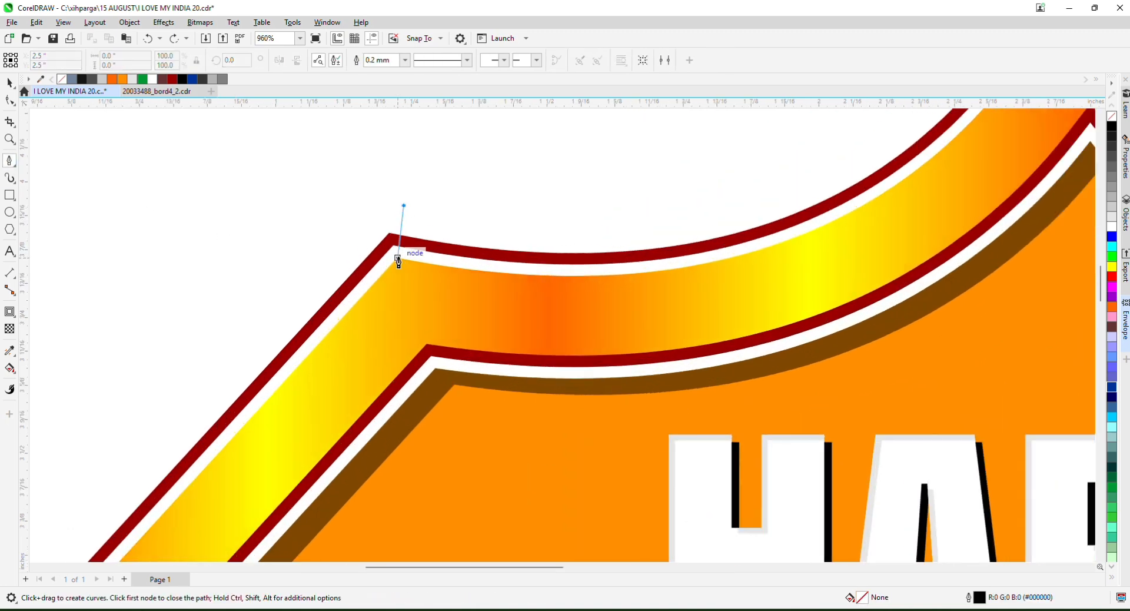
{"action": "left_click", "coordinate": [429, 347]}
{"action": "scroll", "coordinate": [430, 344], "scroll_direction": "down", "scroll_amount": 3}
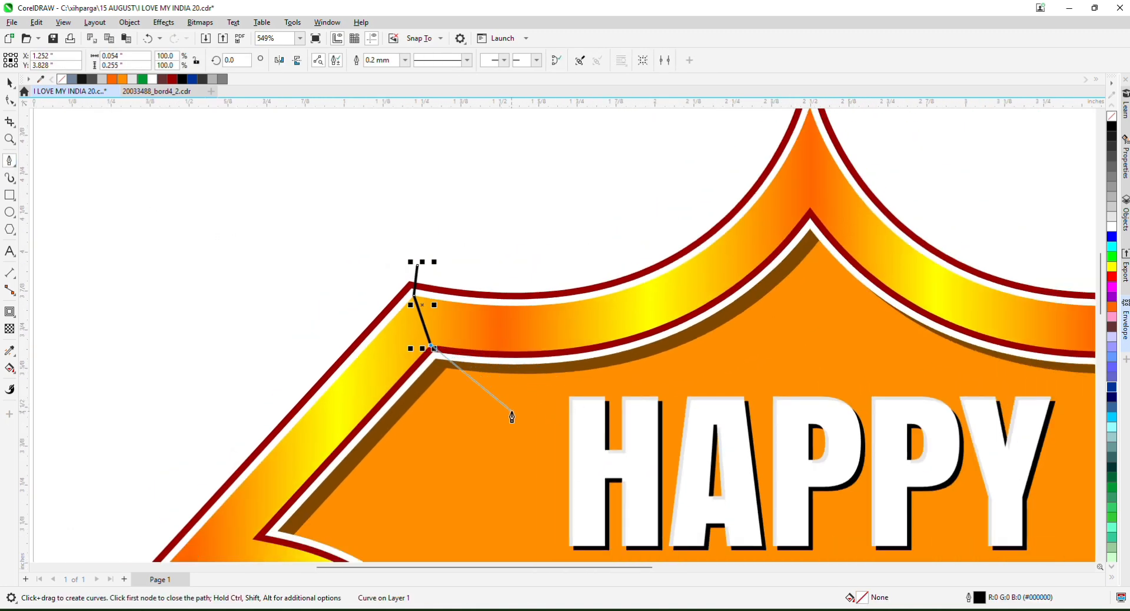
{"action": "left_click", "coordinate": [612, 231]}
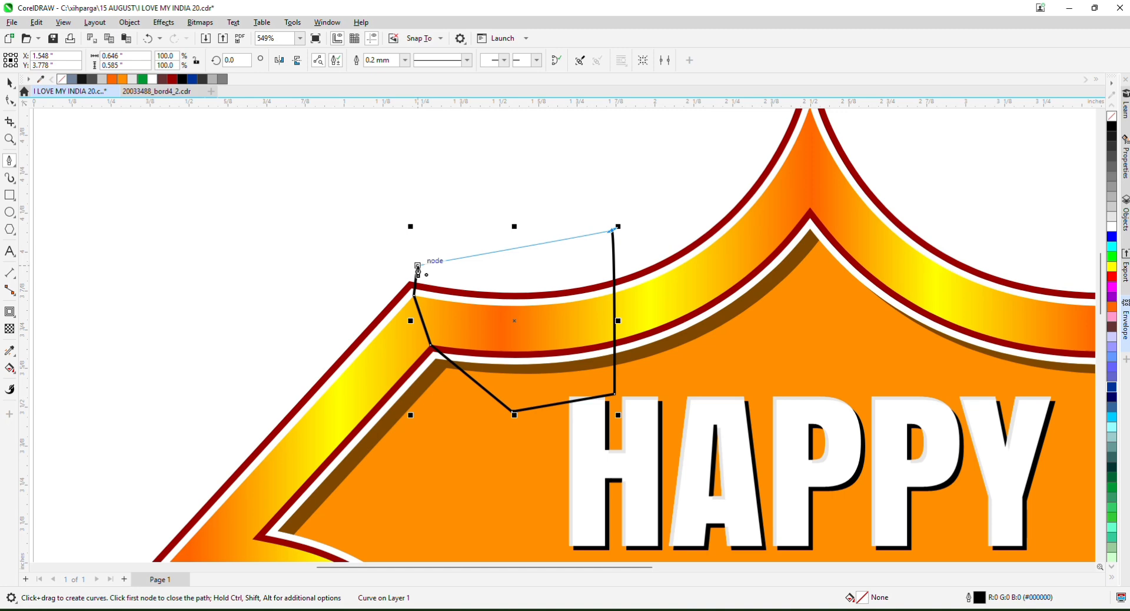
- Create a Smart Fill shape from the golden frame section enclosed by the drawn outline, and delete that outline
{"action": "left_click", "coordinate": [10, 368]}
{"action": "left_click", "coordinate": [527, 328]}
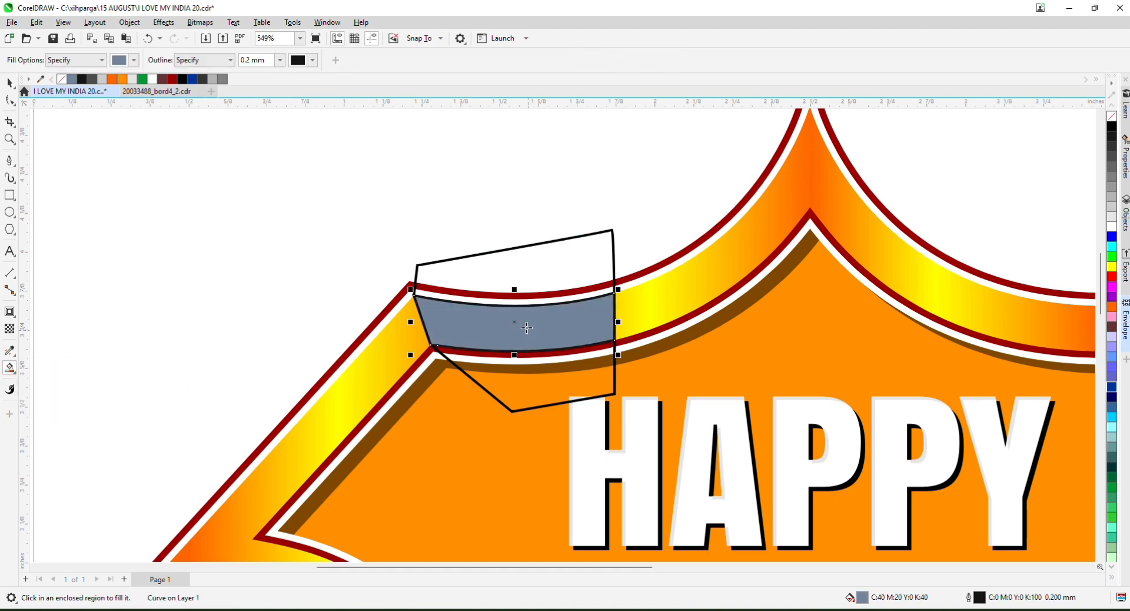
{"action": "left_click", "coordinate": [9, 83]}
{"action": "left_click", "coordinate": [526, 245]}
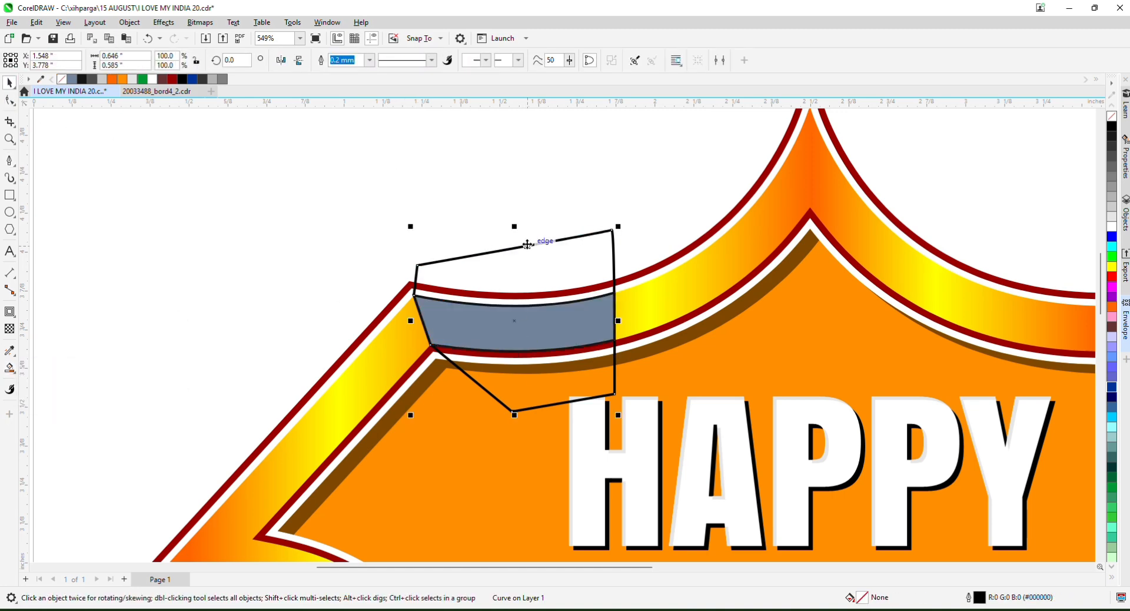
{"action": "key", "text": "Delete"}
- Fill the new frame section black and remove its outline
{"action": "left_click", "coordinate": [510, 330]}
{"action": "right_click", "coordinate": [1112, 115]}
{"action": "left_click", "coordinate": [1112, 127]}
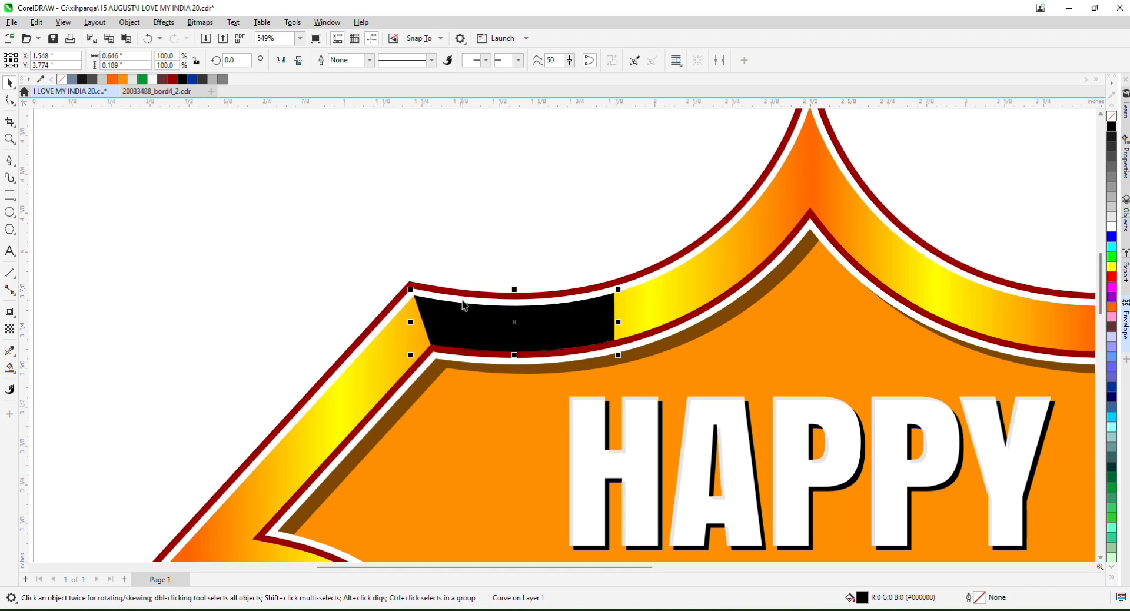
- Apply a linear transparency to the black section so it fades from the corner bend into the golden frame
{"action": "left_click", "coordinate": [10, 328]}
{"action": "scroll", "coordinate": [318, 339], "scroll_direction": "up", "scroll_amount": 2}
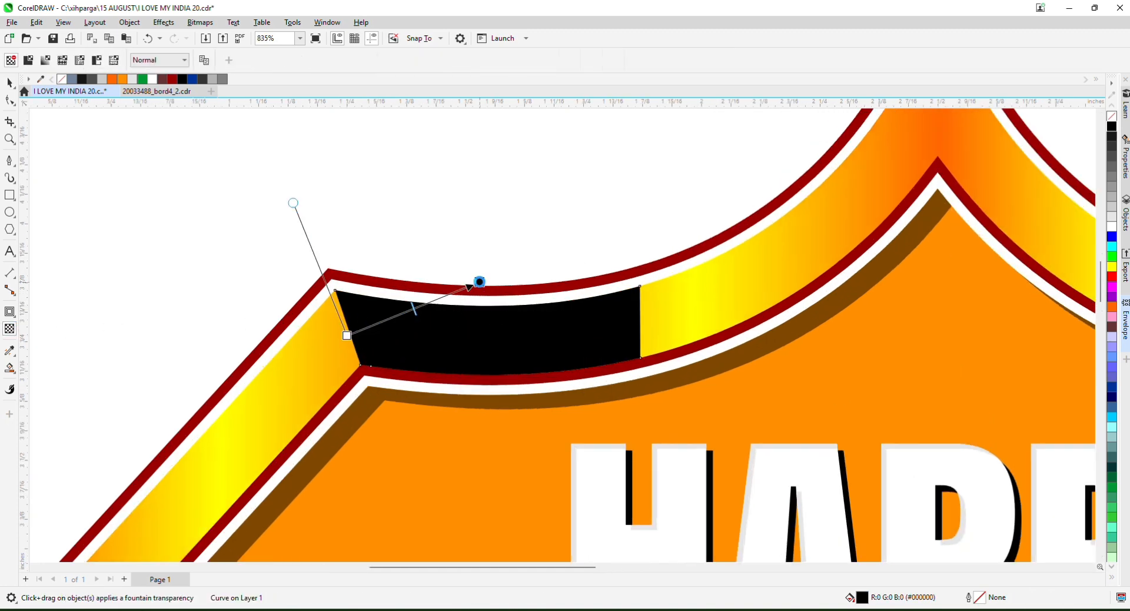
{"action": "left_click_drag", "start_coordinate": [479, 282], "coordinate": [480, 282]}
{"action": "scroll", "coordinate": [480, 282], "scroll_direction": "down", "scroll_amount": 3}
{"action": "scroll", "coordinate": [431, 310], "scroll_direction": "up", "scroll_amount": 2}
{"action": "left_click_drag", "start_coordinate": [403, 306], "coordinate": [359, 324]}
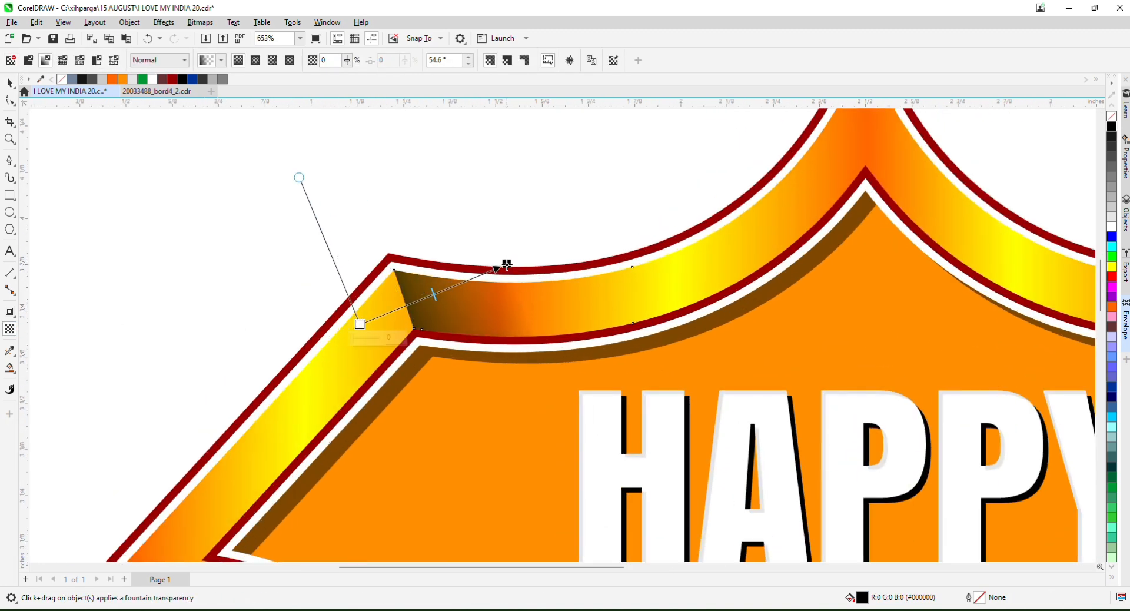
{"action": "left_click_drag", "start_coordinate": [484, 268], "coordinate": [484, 267]}
{"action": "scroll", "coordinate": [440, 204], "scroll_direction": "down", "scroll_amount": 3}
{"action": "left_click", "coordinate": [5, 83]}
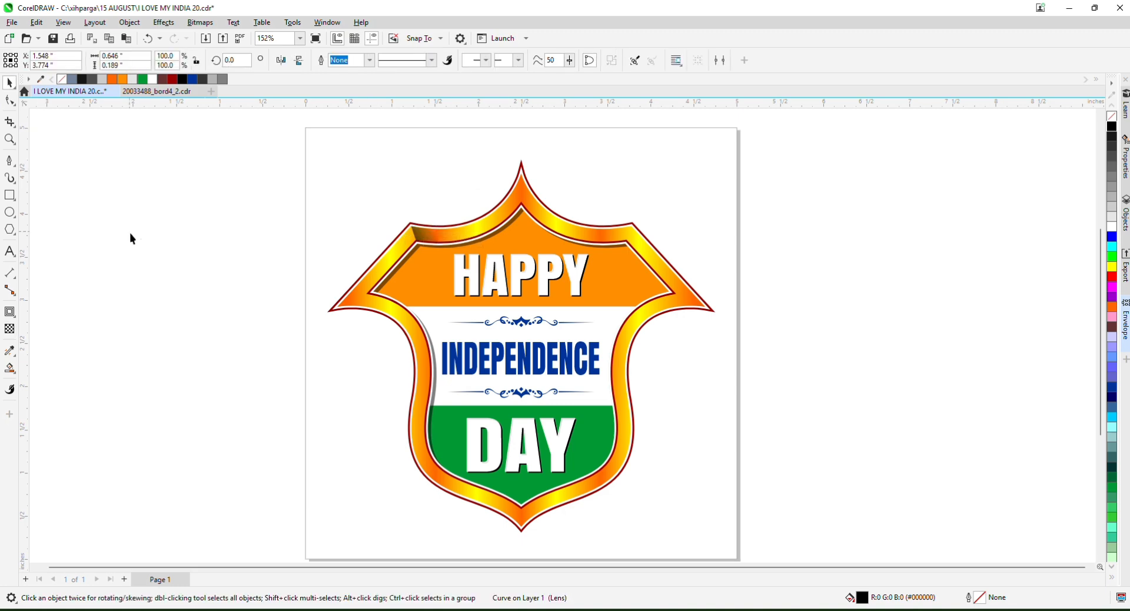
- Place a horizontally mirrored copy of the faded black section at the golden frame's upper-right corner bend
{"action": "scroll", "coordinate": [454, 192], "scroll_direction": "up", "scroll_amount": 4}
{"action": "right_click", "coordinate": [552, 262], "text": "shift"}
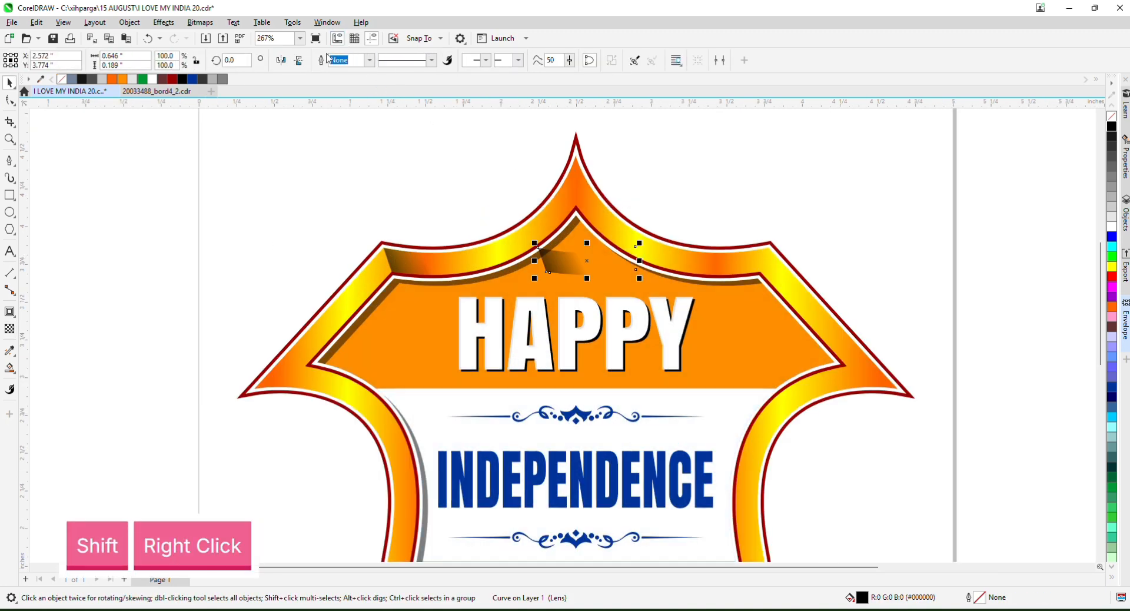
{"action": "scroll", "coordinate": [718, 235], "scroll_direction": "up", "scroll_amount": 3}
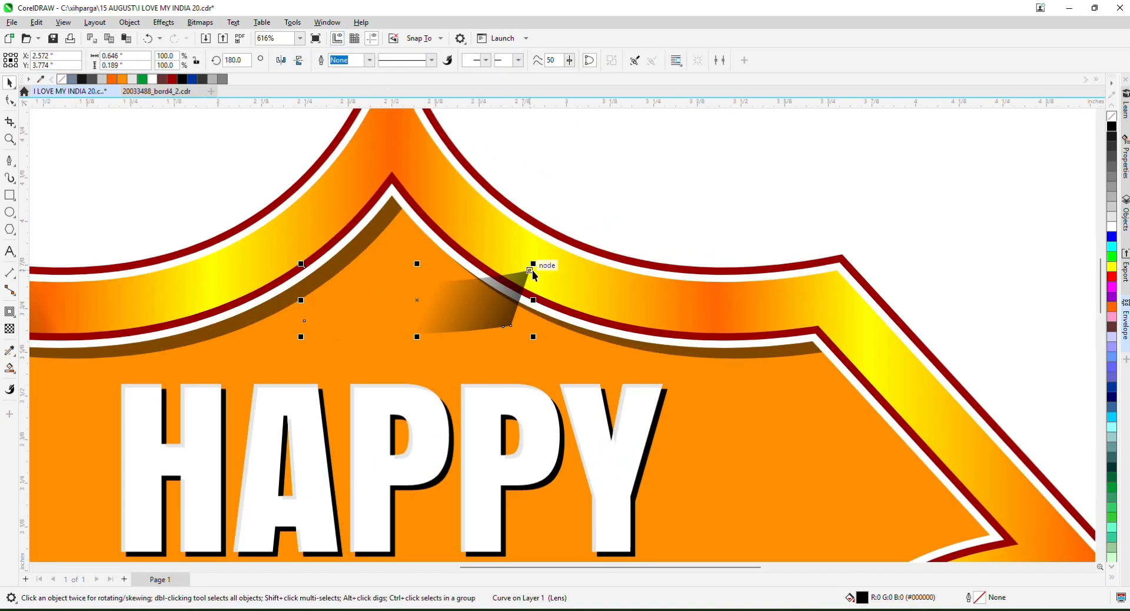
{"action": "left_click_drag", "start_coordinate": [533, 275], "coordinate": [836, 277]}
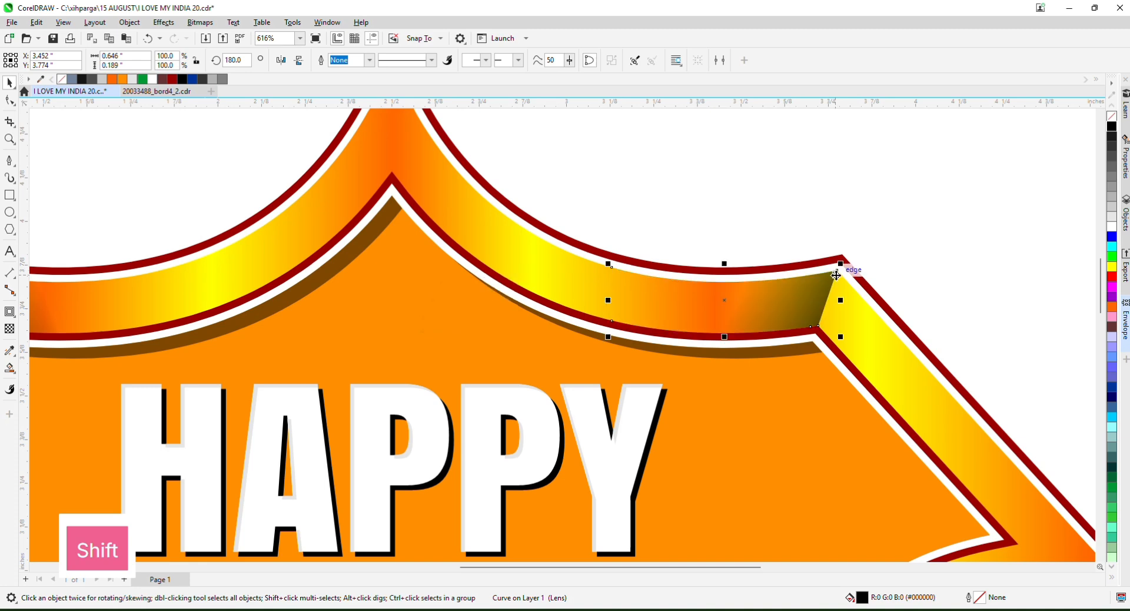
{"action": "left_click", "coordinate": [809, 190]}
- Draw a closed Pen outline about 1.33 by 0.69 inches across the golden frame below the shield's left tip
{"action": "scroll", "coordinate": [809, 189], "scroll_direction": "down", "scroll_amount": 5}
{"action": "scroll", "coordinate": [775, 246], "scroll_direction": "up", "scroll_amount": 1}
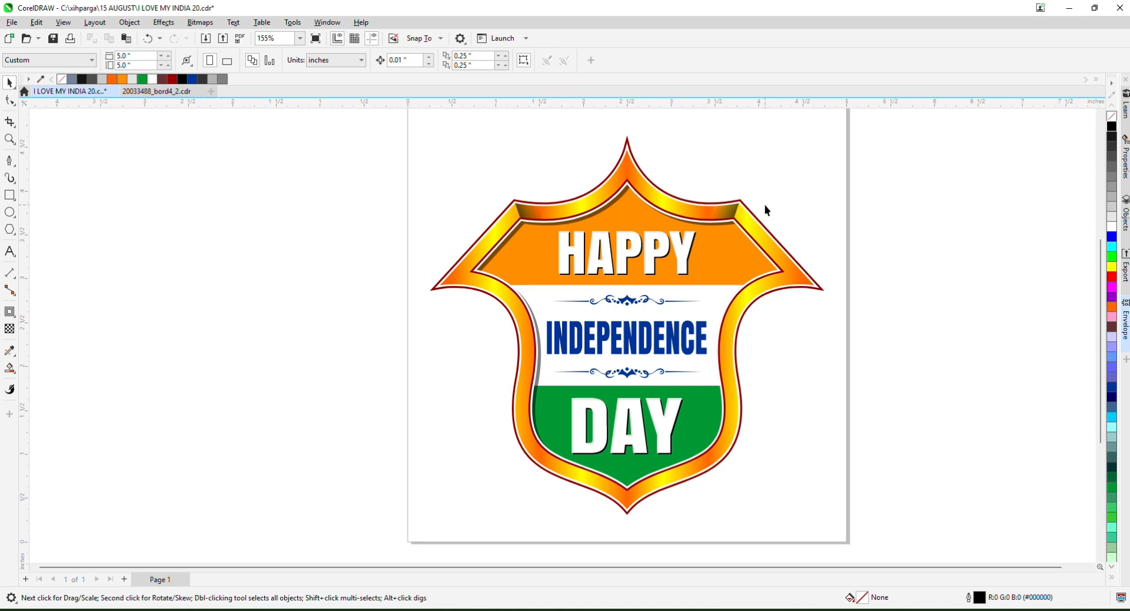
{"action": "scroll", "coordinate": [465, 280], "scroll_direction": "up", "scroll_amount": 5}
{"action": "left_click", "coordinate": [10, 161]}
{"action": "scroll", "coordinate": [411, 302], "scroll_direction": "up", "scroll_amount": 6}
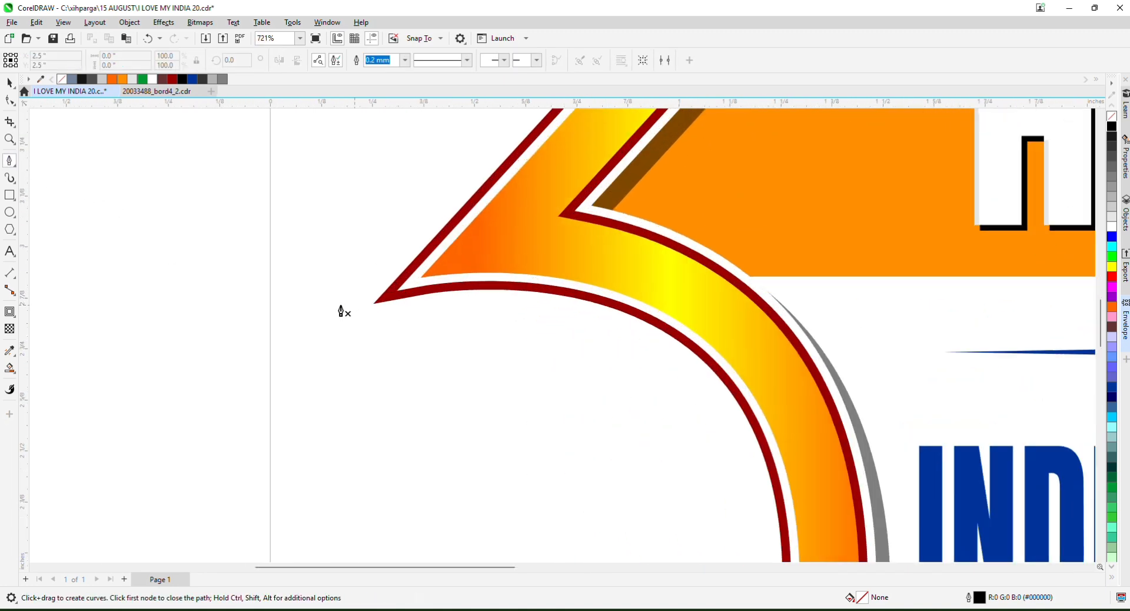
{"action": "left_click", "coordinate": [422, 278]}
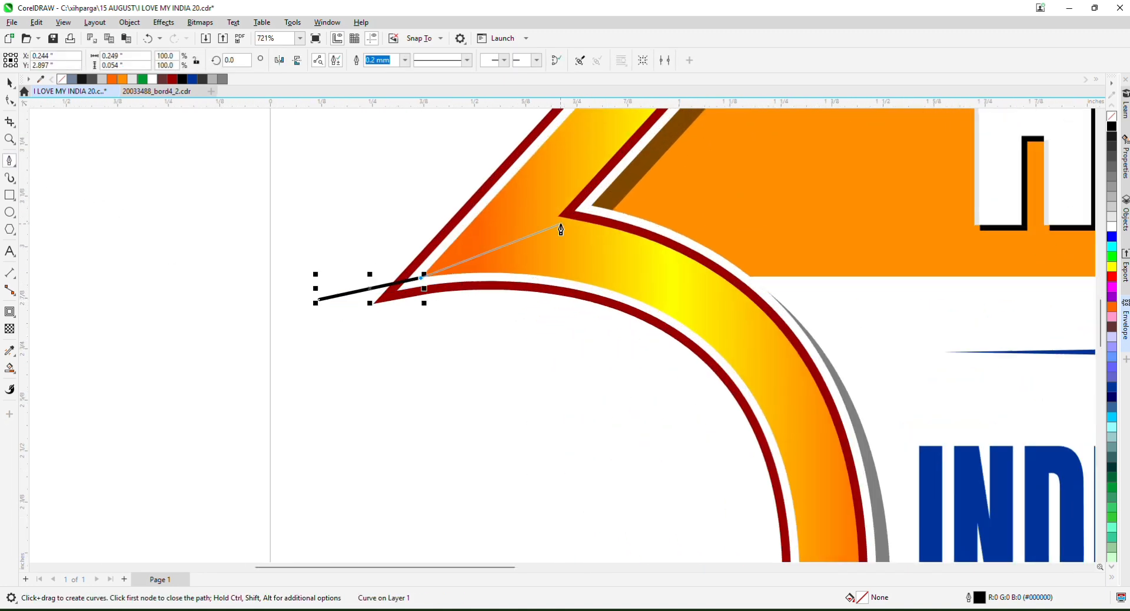
{"action": "scroll", "coordinate": [560, 222], "scroll_direction": "down", "scroll_amount": 8}
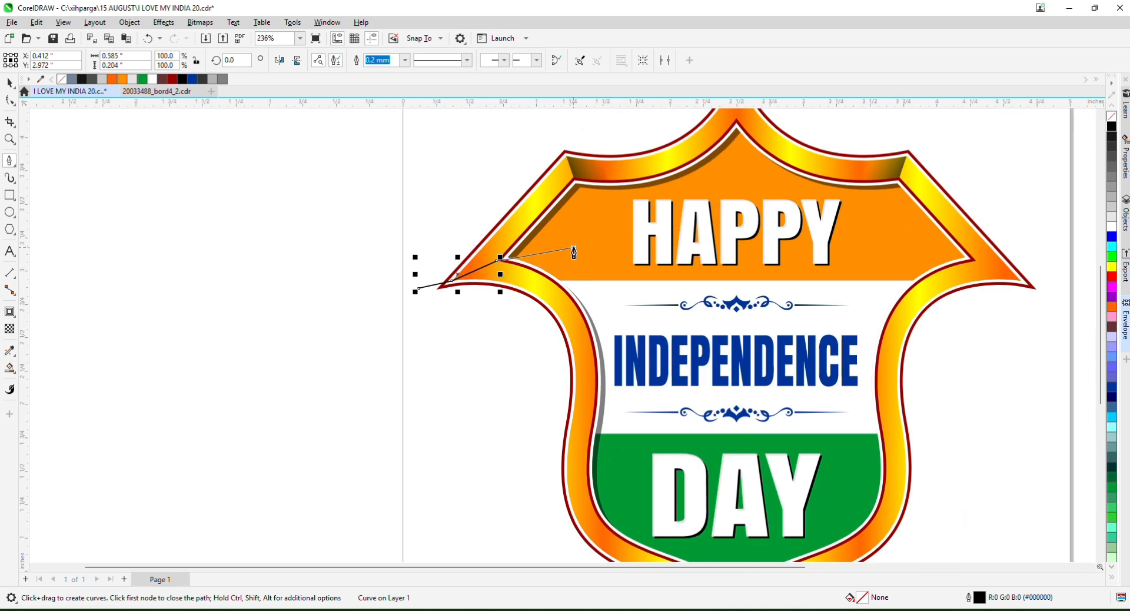
{"action": "left_click", "coordinate": [419, 292]}
{"action": "scroll", "coordinate": [462, 258], "scroll_direction": "up", "scroll_amount": 5}
- Create a Smart Fill shape from the frame section enclosed at the left tip, and delete the drawn outline
{"action": "left_click", "coordinate": [13, 374]}
{"action": "left_click", "coordinate": [29, 381]}
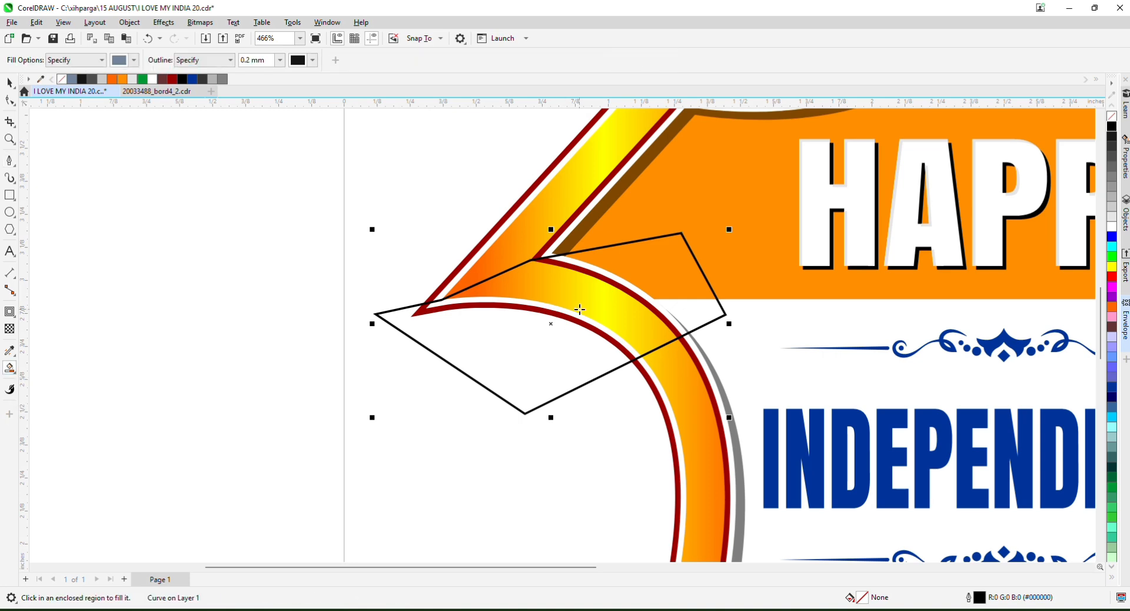
{"action": "left_click", "coordinate": [580, 291]}
{"action": "left_click", "coordinate": [10, 85]}
{"action": "left_click_drag", "start_coordinate": [381, 276], "coordinate": [380, 388]}
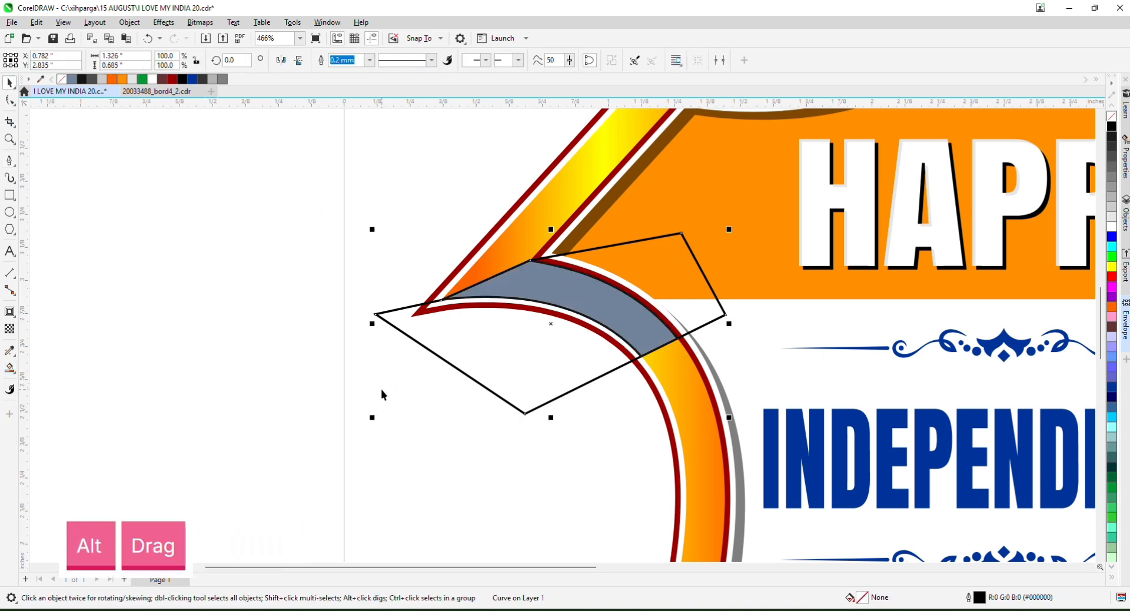
{"action": "key", "text": "Delete"}
- Fill the left tip's new frame section black and remove its outline
{"action": "scroll", "coordinate": [553, 288], "scroll_direction": "up", "scroll_amount": 1}
{"action": "left_click", "coordinate": [553, 288]}
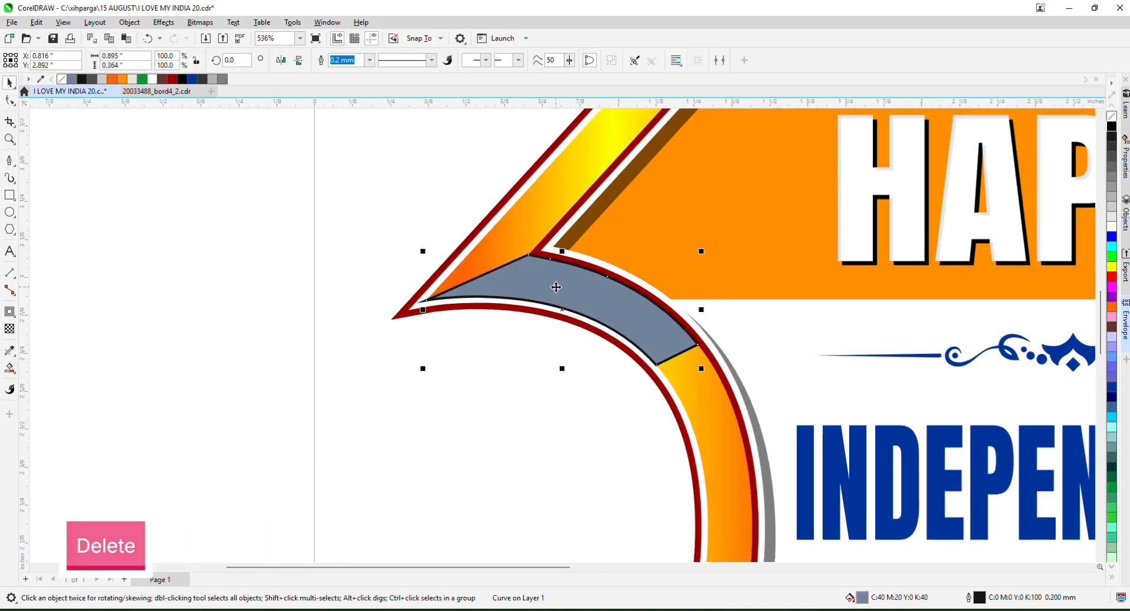
{"action": "right_click", "coordinate": [1111, 116]}
{"action": "left_click", "coordinate": [1111, 126]}
- Apply a linear transparency to the left tip's black section so it fades from the tip's crease into the golden curve
{"action": "left_click", "coordinate": [10, 329]}
{"action": "scroll", "coordinate": [575, 247], "scroll_direction": "up", "scroll_amount": 3}
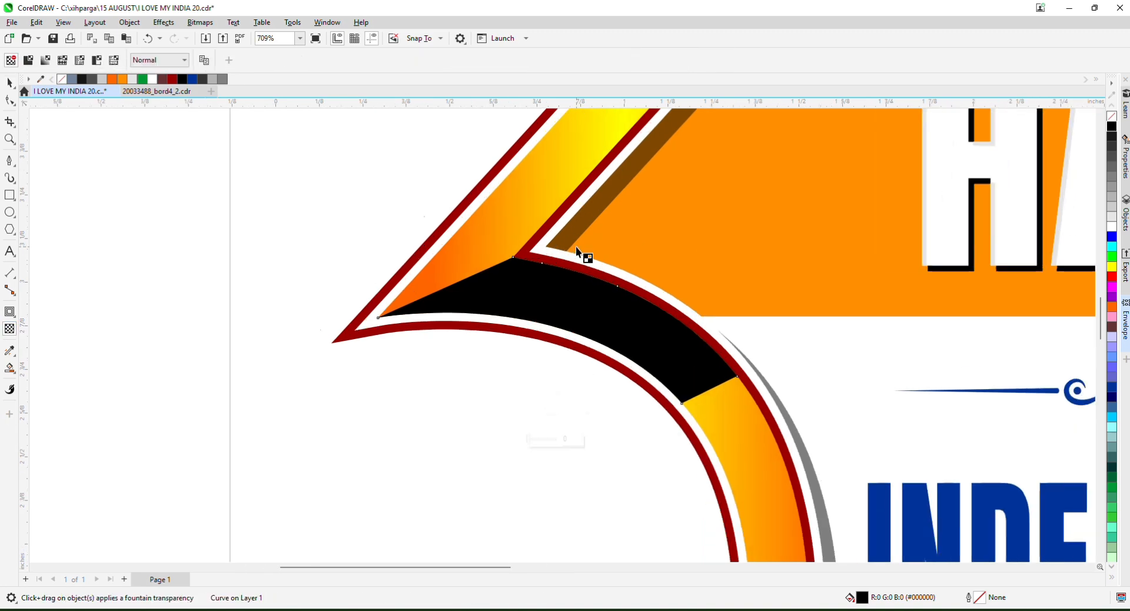
{"action": "left_click_drag", "start_coordinate": [429, 291], "coordinate": [556, 311]}
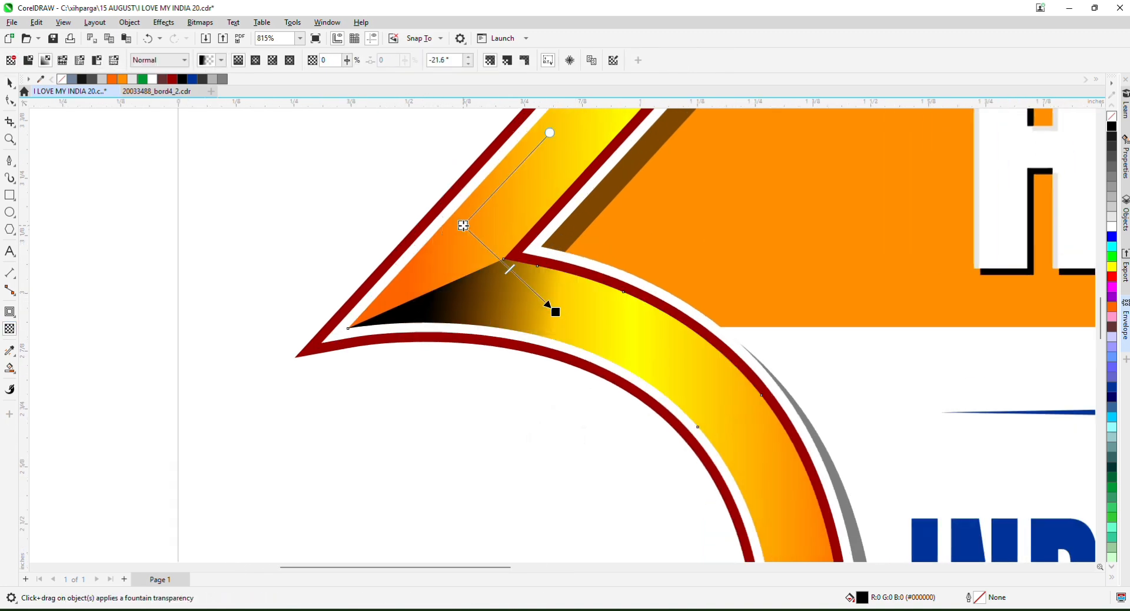
{"action": "left_click_drag", "start_coordinate": [464, 226], "coordinate": [463, 217]}
{"action": "scroll", "coordinate": [534, 324], "scroll_direction": "down", "scroll_amount": 7}
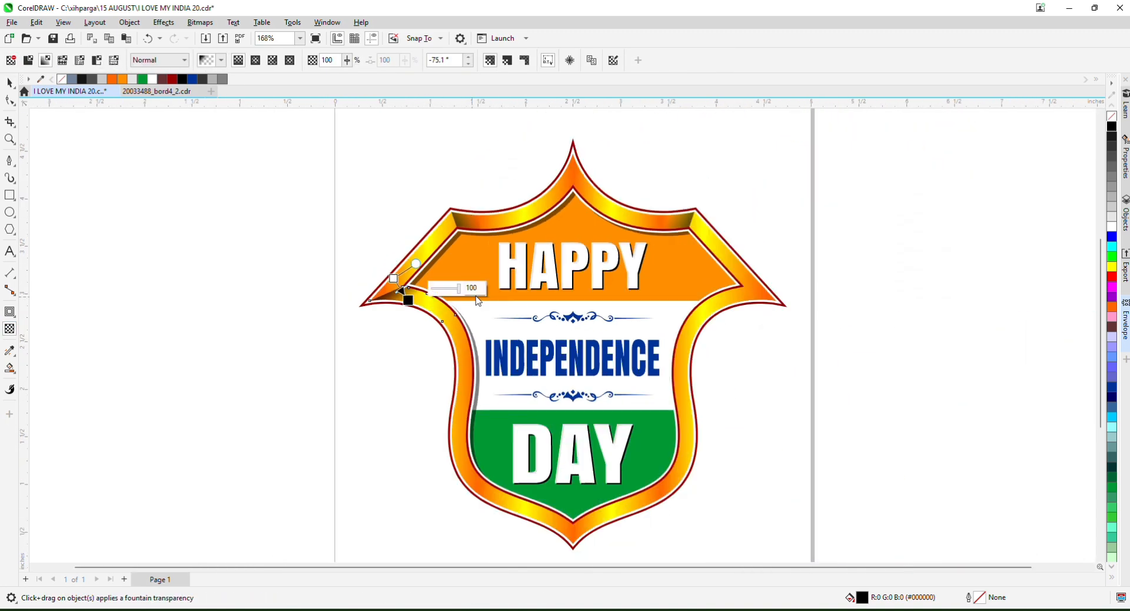
{"action": "key", "text": "space"}
- Place a horizontally mirrored copy of the left tip's faded section on the shield's right tip, aligned to the frame's inner corner
{"action": "scroll", "coordinate": [444, 274], "scroll_direction": "up", "scroll_amount": 1}
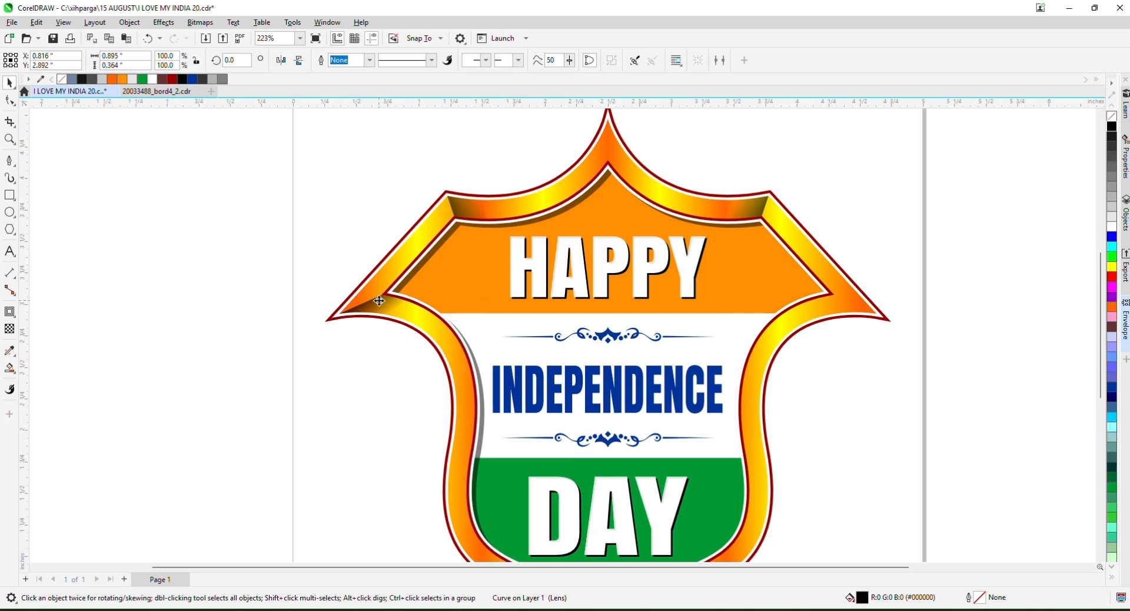
{"action": "right_click", "coordinate": [776, 298], "text": "shift"}
{"action": "left_click_drag", "start_coordinate": [379, 301], "coordinate": [774, 299]}
{"action": "left_click", "coordinate": [282, 61]}
{"action": "scroll", "coordinate": [788, 264], "scroll_direction": "up", "scroll_amount": 3}
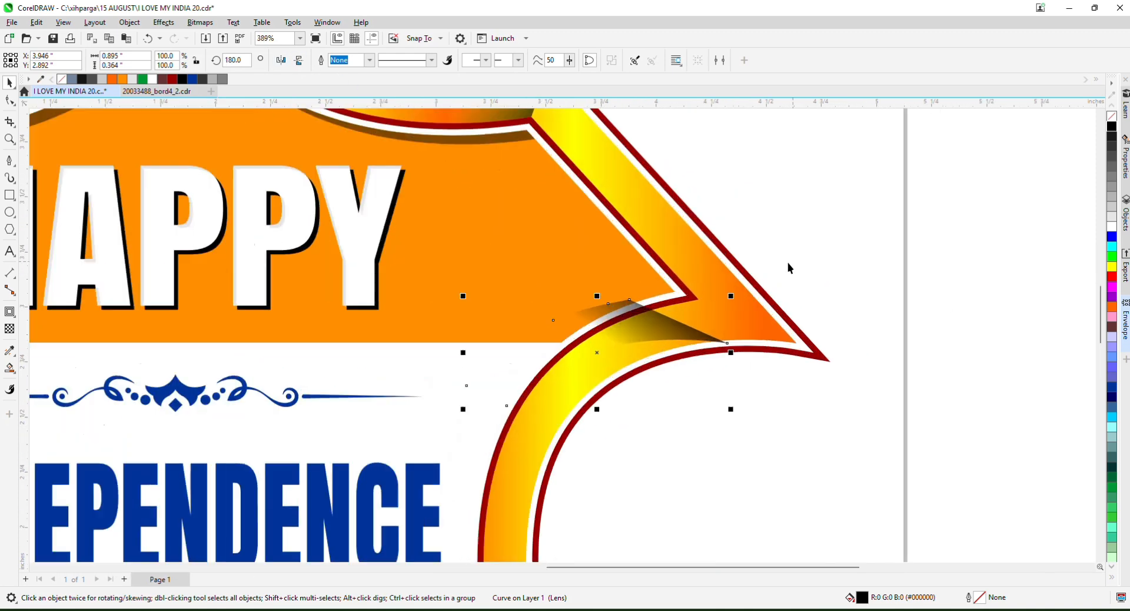
{"action": "scroll", "coordinate": [788, 264], "scroll_direction": "up", "scroll_amount": 5}
{"action": "left_click_drag", "start_coordinate": [477, 303], "coordinate": [617, 301]}
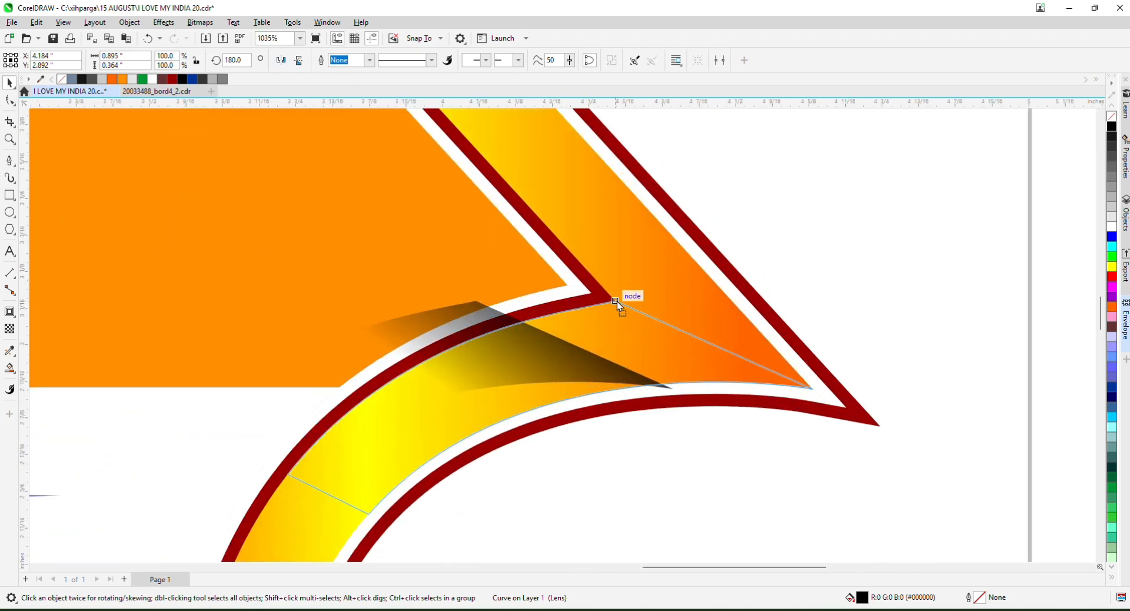
{"action": "scroll", "coordinate": [699, 276], "scroll_direction": "down", "scroll_amount": 8}
{"action": "scroll", "coordinate": [752, 303], "scroll_direction": "down", "scroll_amount": 3}
{"action": "left_click", "coordinate": [870, 338]}
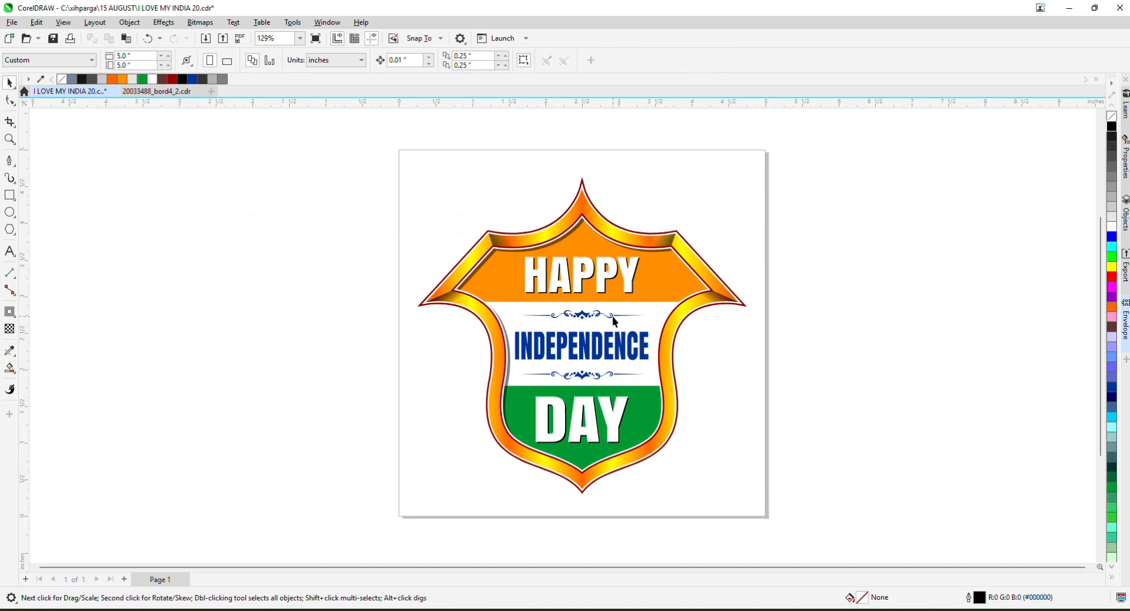
- Draw a closed Pen outline about 0.73 by 1.16 inches around the golden frame section right of the top peak's centre line
{"action": "scroll", "coordinate": [616, 211], "scroll_direction": "up", "scroll_amount": 4}
{"action": "left_click", "coordinate": [9, 161]}
{"action": "scroll", "coordinate": [609, 155], "scroll_direction": "up", "scroll_amount": 2}
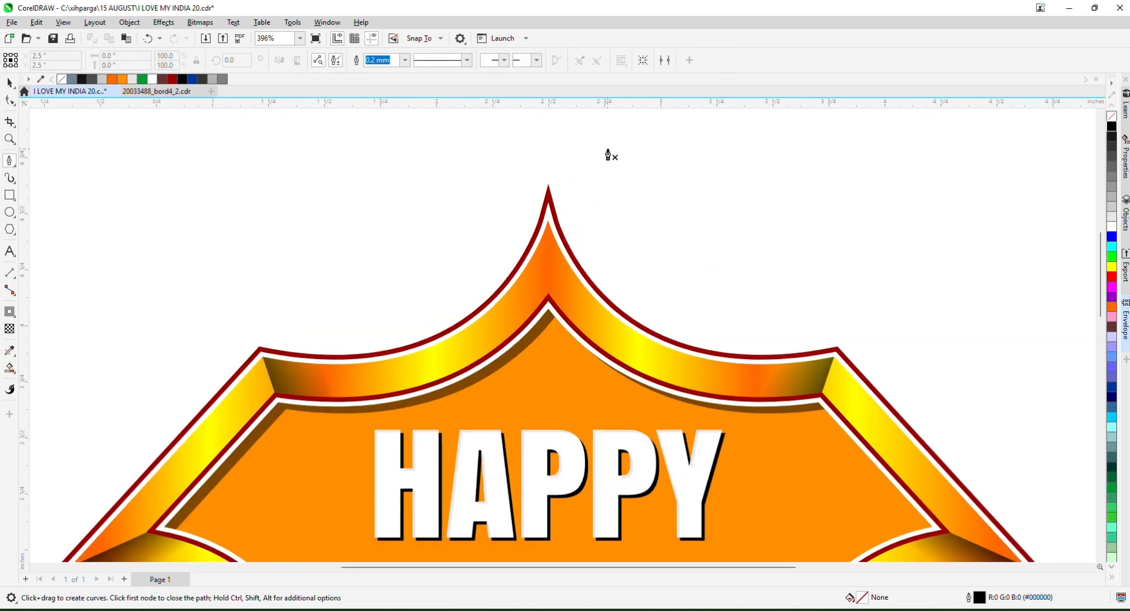
{"action": "left_click", "coordinate": [549, 222]}
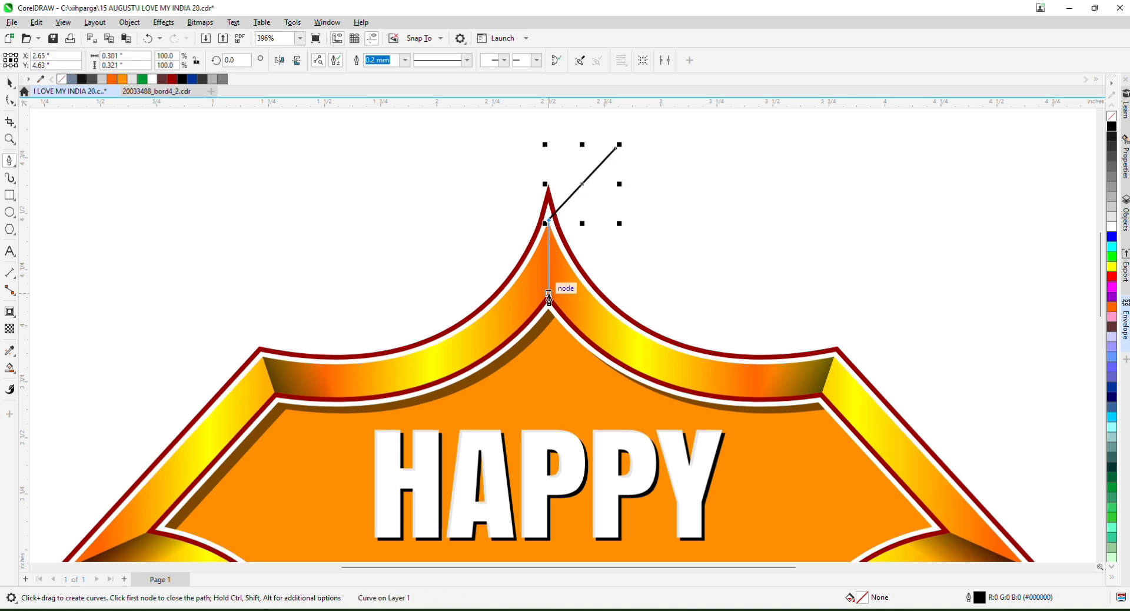
{"action": "left_click", "coordinate": [548, 293]}
{"action": "left_click", "coordinate": [575, 389]}
{"action": "left_click", "coordinate": [666, 407]}
{"action": "left_click", "coordinate": [712, 231]}
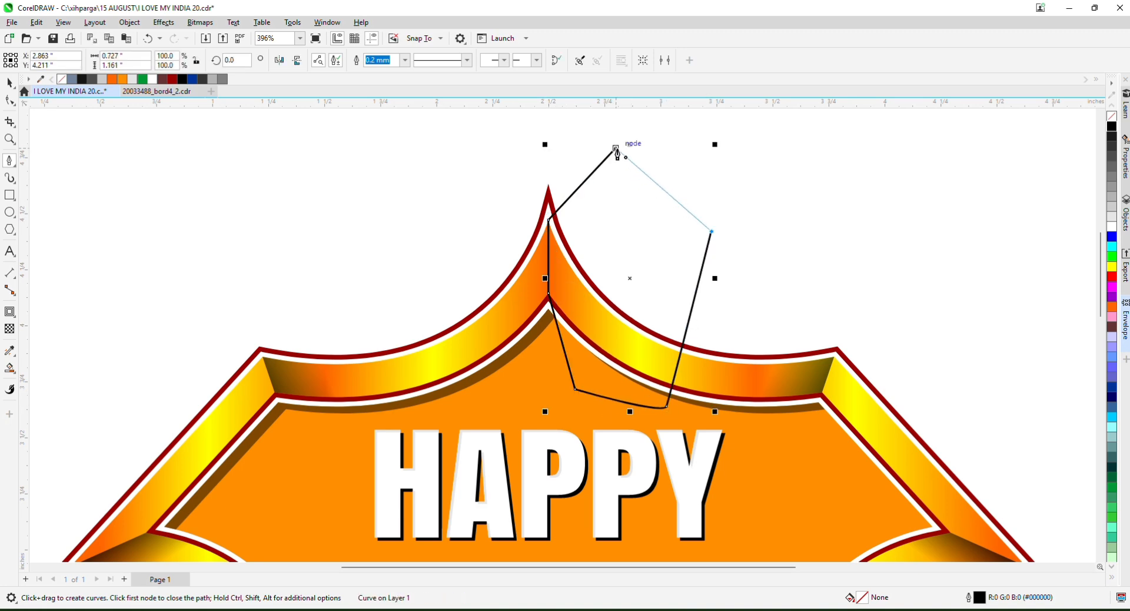
{"action": "left_click", "coordinate": [616, 149]}
- Create a Smart Fill shape from the frame section enclosed beside the top peak, and delete the drawn outline
{"action": "left_click", "coordinate": [10, 369]}
{"action": "left_click", "coordinate": [50, 381]}
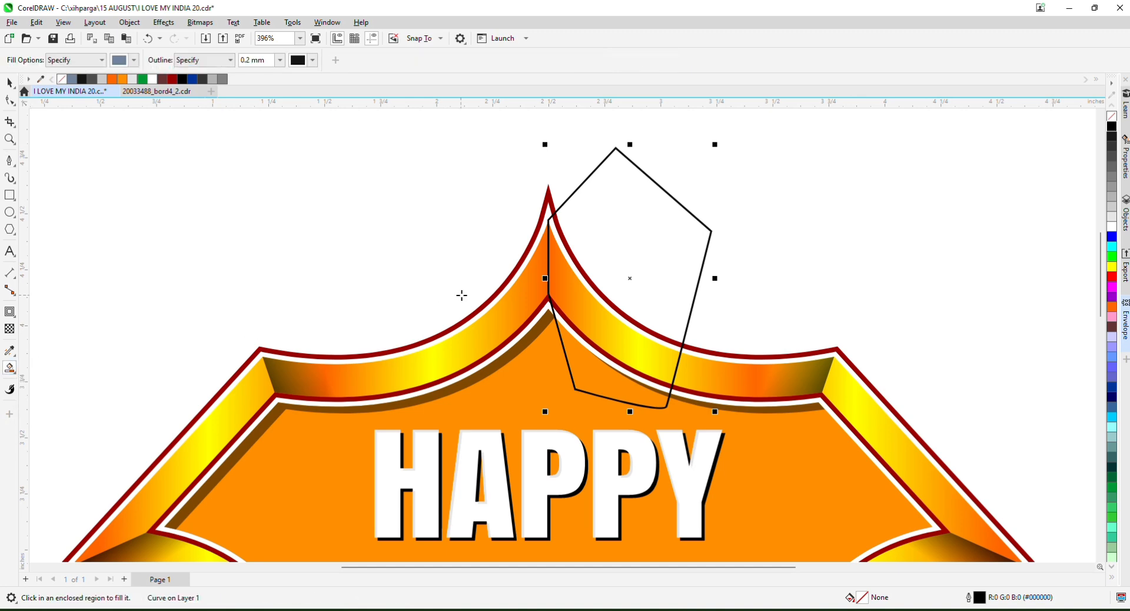
{"action": "left_click", "coordinate": [592, 306]}
{"action": "left_click", "coordinate": [10, 82]}
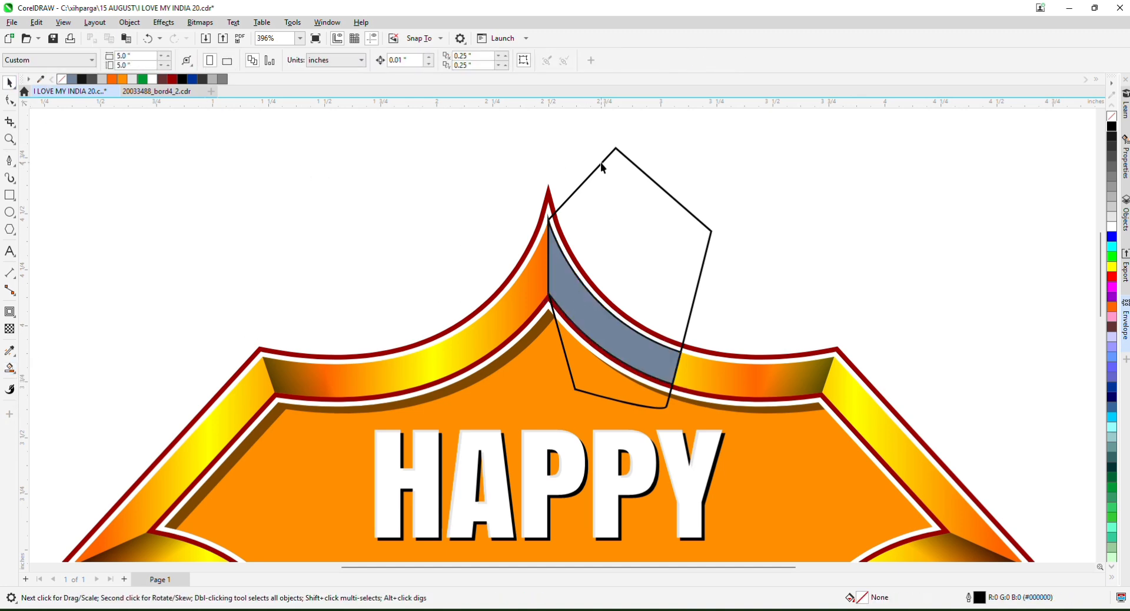
{"action": "left_click", "coordinate": [601, 162]}
{"action": "key", "text": "Delete"}
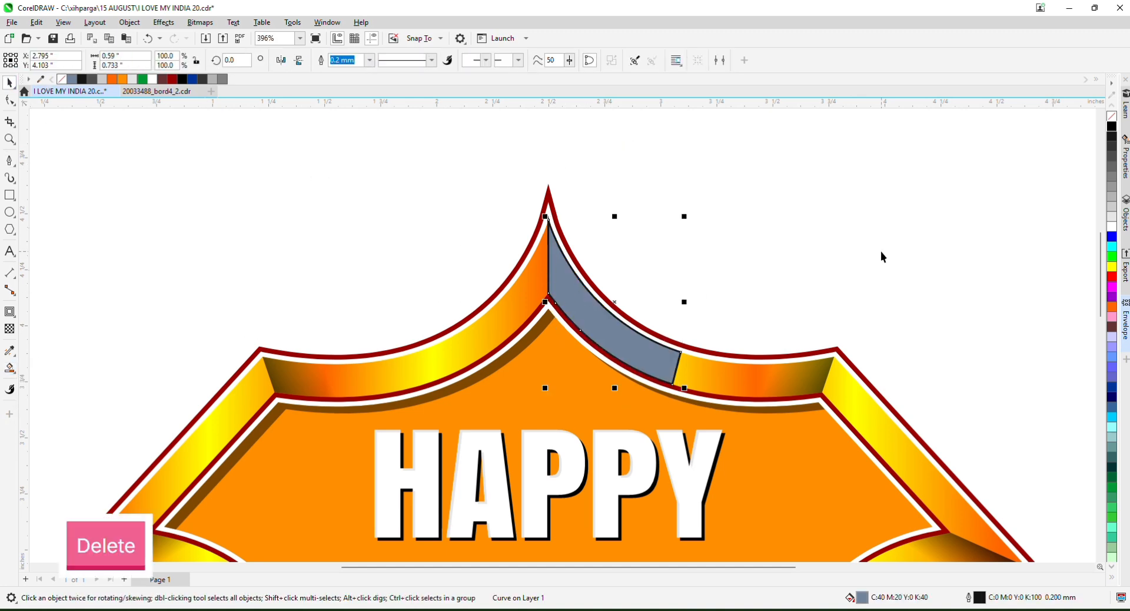
- Fill the top peak's section black without an outline and fade it with a linear transparency from the centre line toward the right
{"action": "left_click", "coordinate": [1112, 127]}
{"action": "right_click", "coordinate": [1111, 116]}
{"action": "left_click", "coordinate": [10, 329]}
{"action": "scroll", "coordinate": [585, 283], "scroll_direction": "up", "scroll_amount": 2}
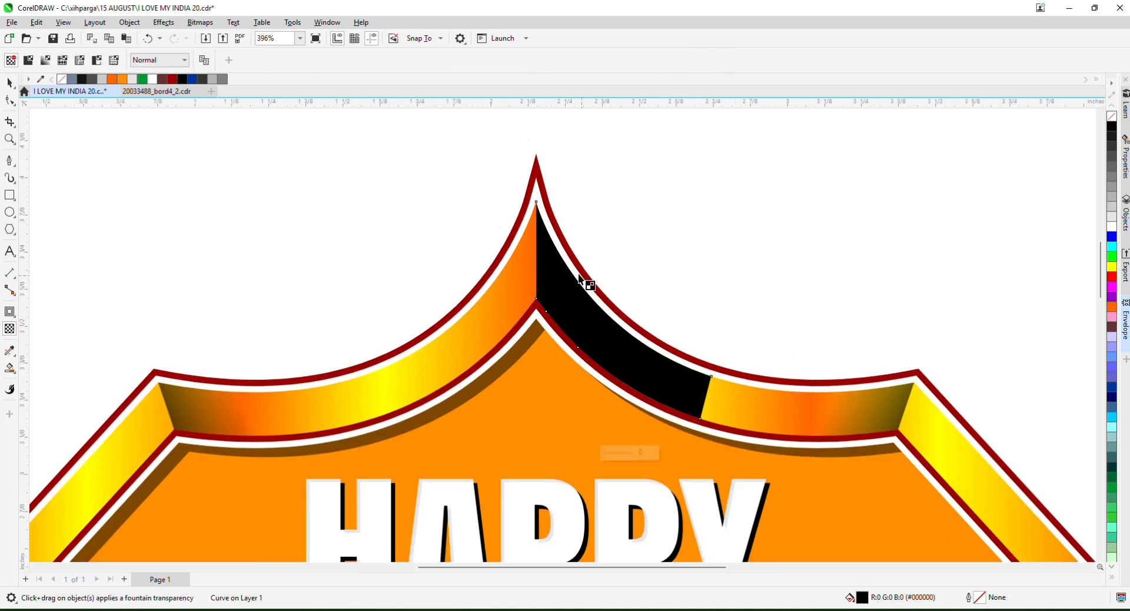
{"action": "left_click_drag", "start_coordinate": [530, 242], "coordinate": [596, 302]}
{"action": "scroll", "coordinate": [595, 302], "scroll_direction": "down", "scroll_amount": 5}
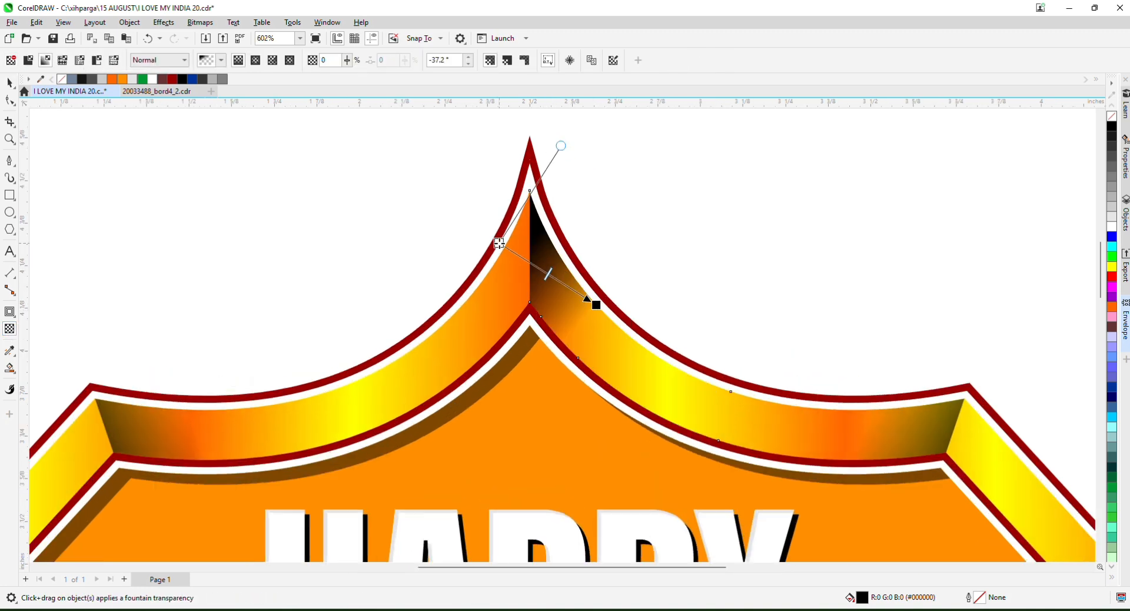
{"action": "left_click", "coordinate": [9, 83]}
{"action": "scroll", "coordinate": [523, 181], "scroll_direction": "down", "scroll_amount": 2}
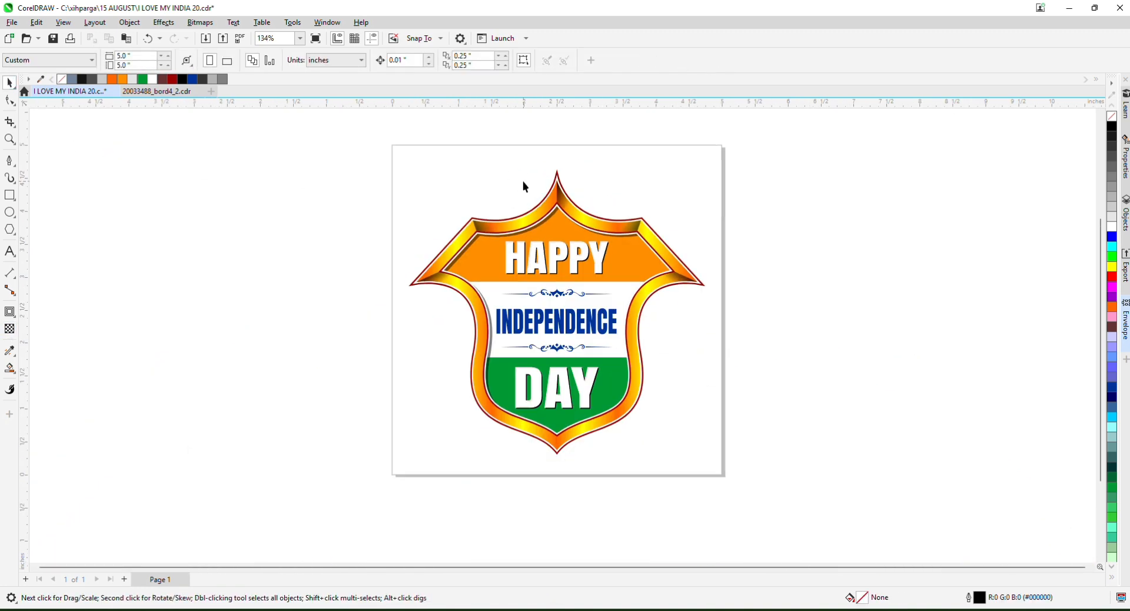
- Draw a closed Pen outline about 0.73 by 0.75 inches around the golden frame section left of the shield's bottom point
{"action": "scroll", "coordinate": [528, 350], "scroll_direction": "up", "scroll_amount": 1}
{"action": "left_click", "coordinate": [10, 160]}
{"action": "scroll", "coordinate": [530, 497], "scroll_direction": "up", "scroll_amount": 4}
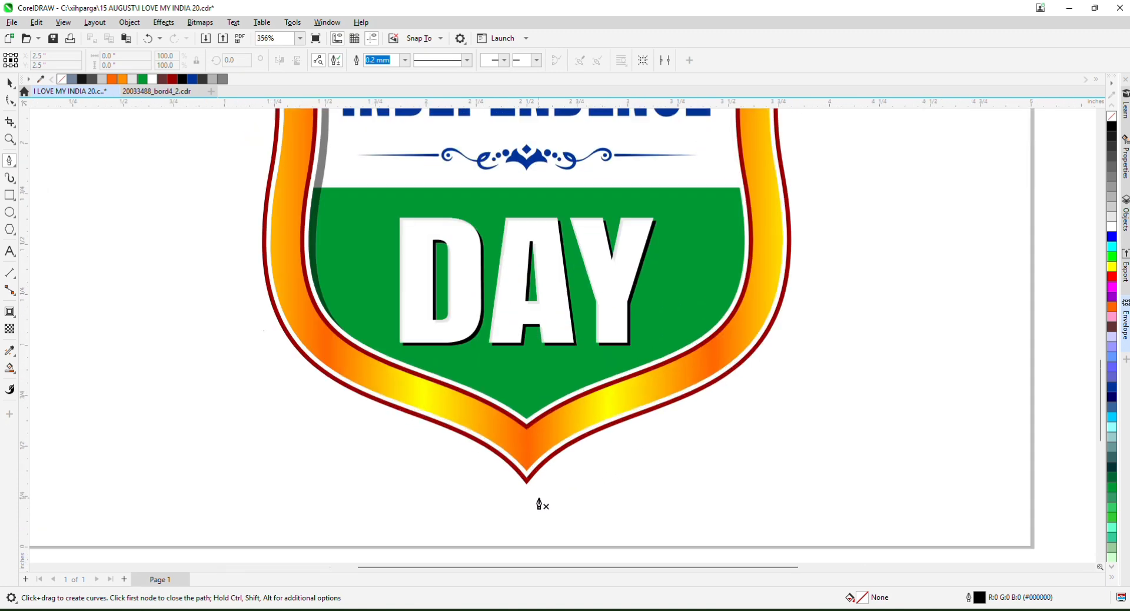
{"action": "left_click", "coordinate": [487, 492]}
{"action": "left_click", "coordinate": [520, 451]}
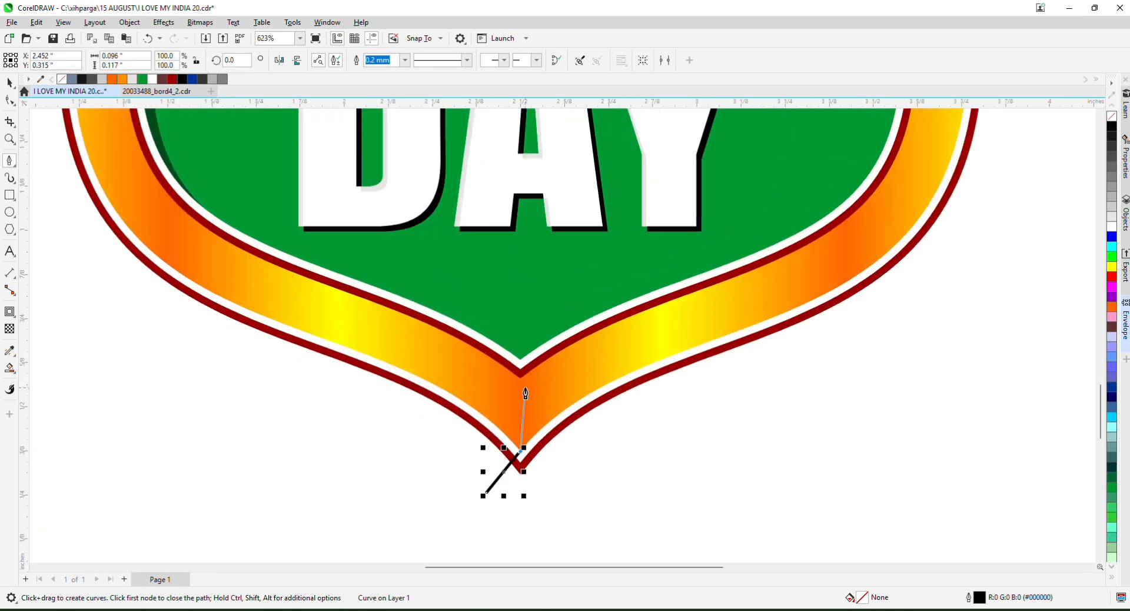
{"action": "left_click", "coordinate": [521, 377]}
{"action": "left_click", "coordinate": [431, 253]}
{"action": "left_click", "coordinate": [299, 227]}
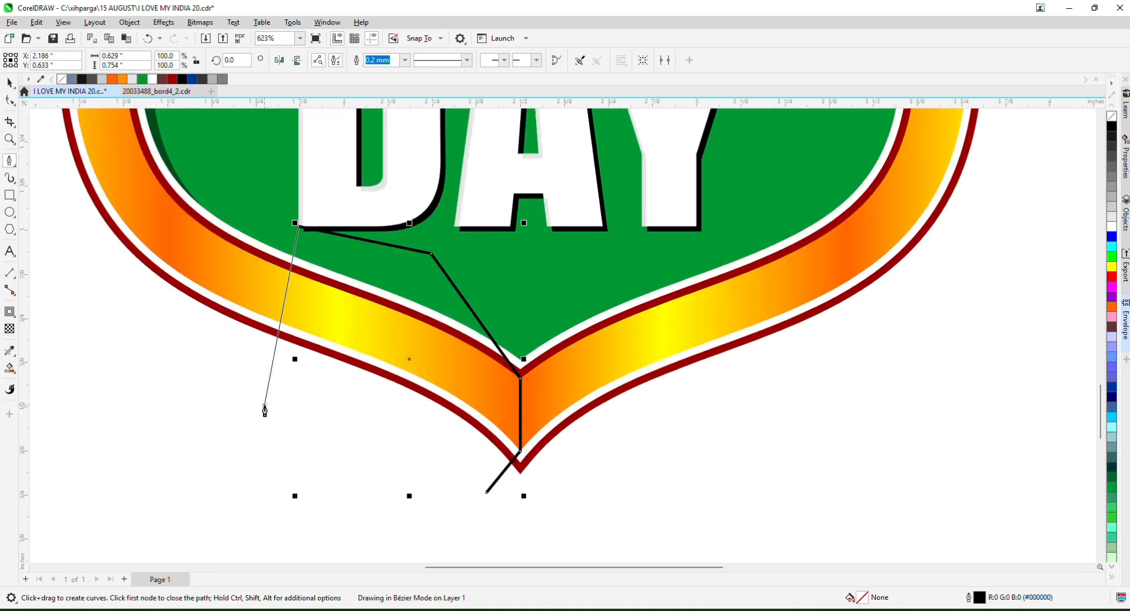
{"action": "left_click", "coordinate": [265, 404]}
{"action": "left_click", "coordinate": [487, 492]}
- Create a Smart Fill shape from the frame section enclosed beside the bottom point, and delete the drawn outline
{"action": "left_click", "coordinate": [9, 368]}
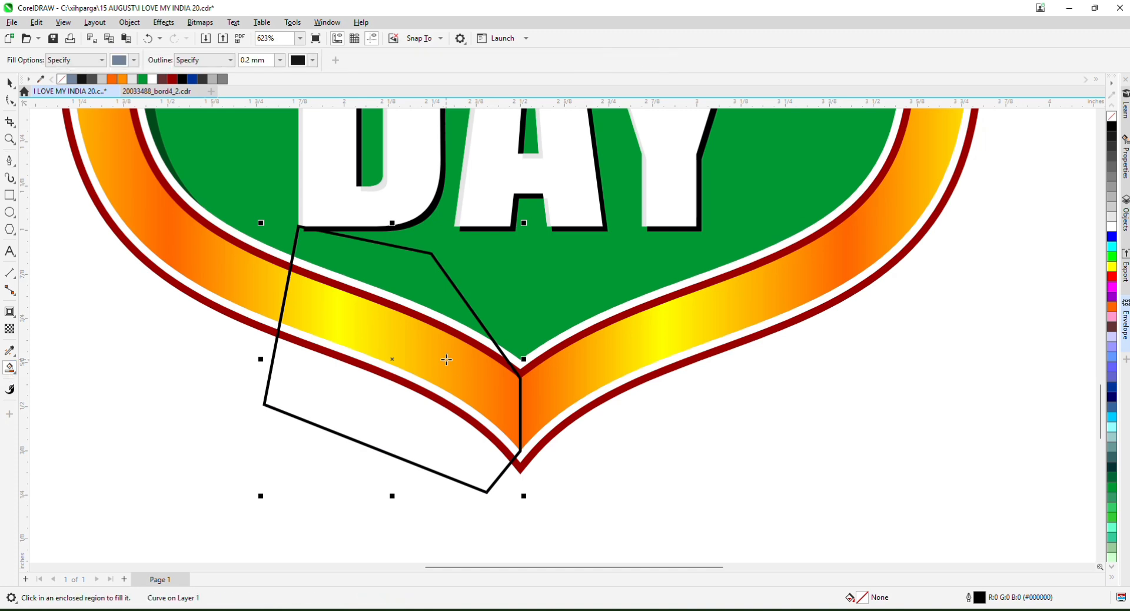
{"action": "left_click", "coordinate": [373, 307]}
{"action": "left_click", "coordinate": [9, 83]}
{"action": "left_click", "coordinate": [266, 405]}
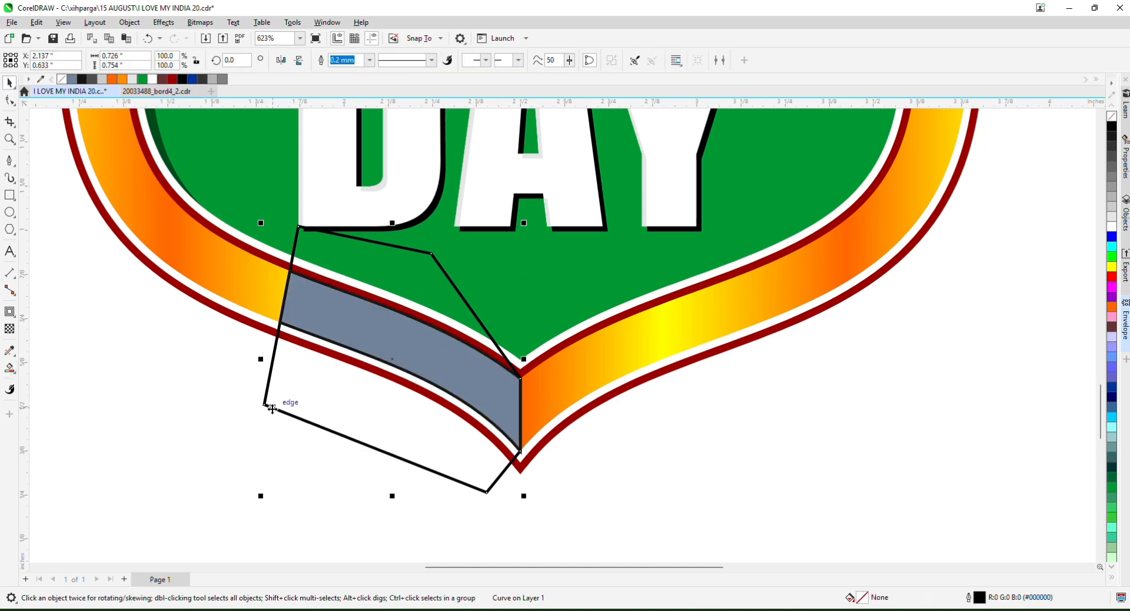
{"action": "key", "text": "Delete"}
- Fill the new frame section at the bottom point black and remove its outline
{"action": "scroll", "coordinate": [717, 414], "scroll_direction": "down", "scroll_amount": 5}
{"action": "scroll", "coordinate": [553, 377], "scroll_direction": "up", "scroll_amount": 4}
{"action": "left_click", "coordinate": [553, 379]}
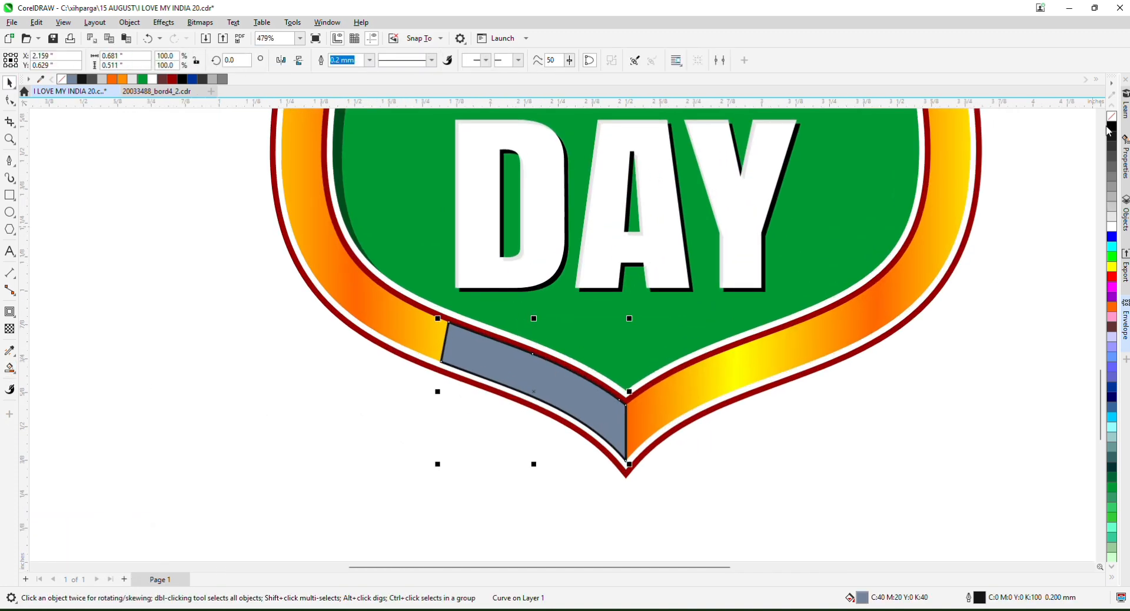
{"action": "left_click", "coordinate": [1110, 130]}
{"action": "right_click", "coordinate": [1112, 116]}
- Apply a linear transparency to the bottom point's black section so it fades from the centre line toward the left
{"action": "scroll", "coordinate": [493, 363], "scroll_direction": "up", "scroll_amount": 2}
{"action": "left_click", "coordinate": [9, 333]}
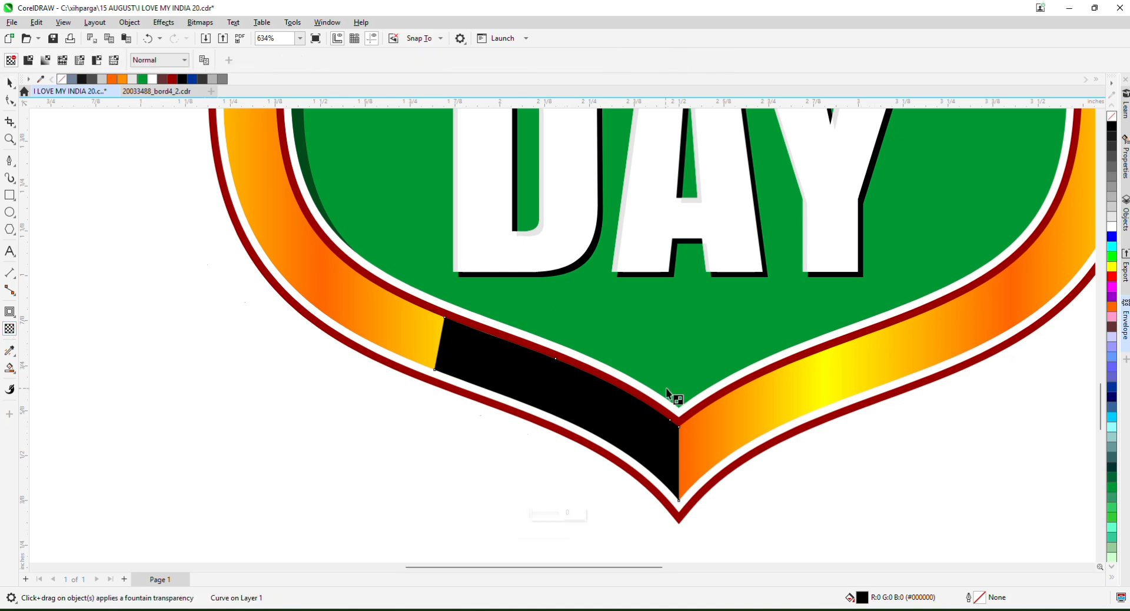
{"action": "scroll", "coordinate": [666, 387], "scroll_direction": "up", "scroll_amount": 2}
{"action": "left_click_drag", "start_coordinate": [646, 423], "coordinate": [740, 399]}
{"action": "scroll", "coordinate": [692, 389], "scroll_direction": "down", "scroll_amount": 3}
{"action": "scroll", "coordinate": [691, 398], "scroll_direction": "up", "scroll_amount": 2}
{"action": "scroll", "coordinate": [629, 399], "scroll_direction": "down", "scroll_amount": 4}
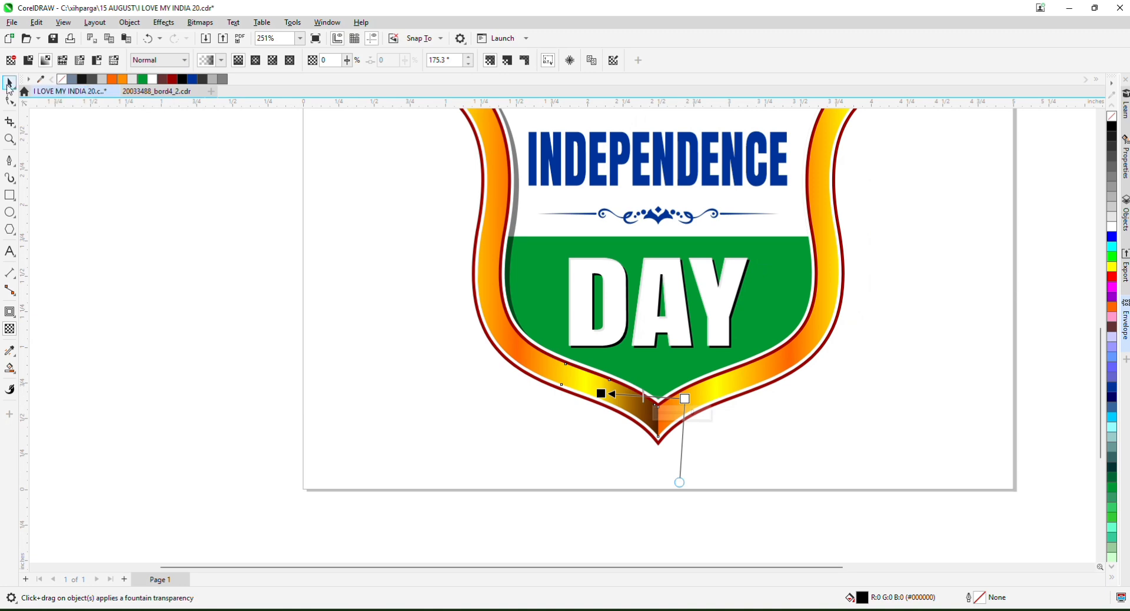
{"action": "left_click", "coordinate": [9, 86]}
{"action": "scroll", "coordinate": [393, 336], "scroll_direction": "down", "scroll_amount": 4}
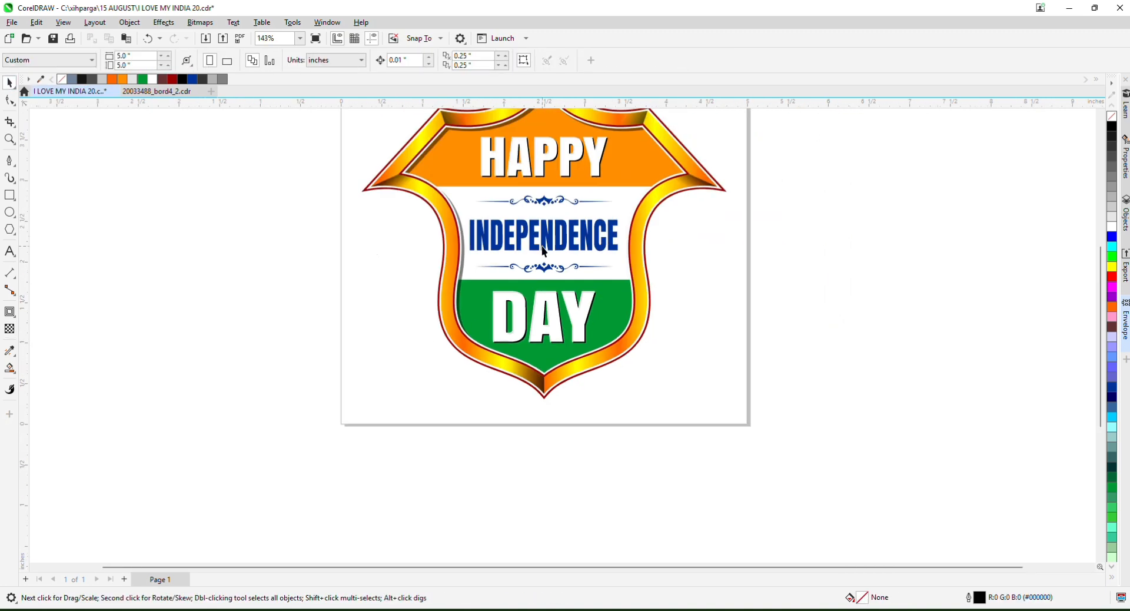
- Select all parts of the shield emblem, including its lettering and ornaments, and group them into one object
{"action": "key", "text": "F4"}
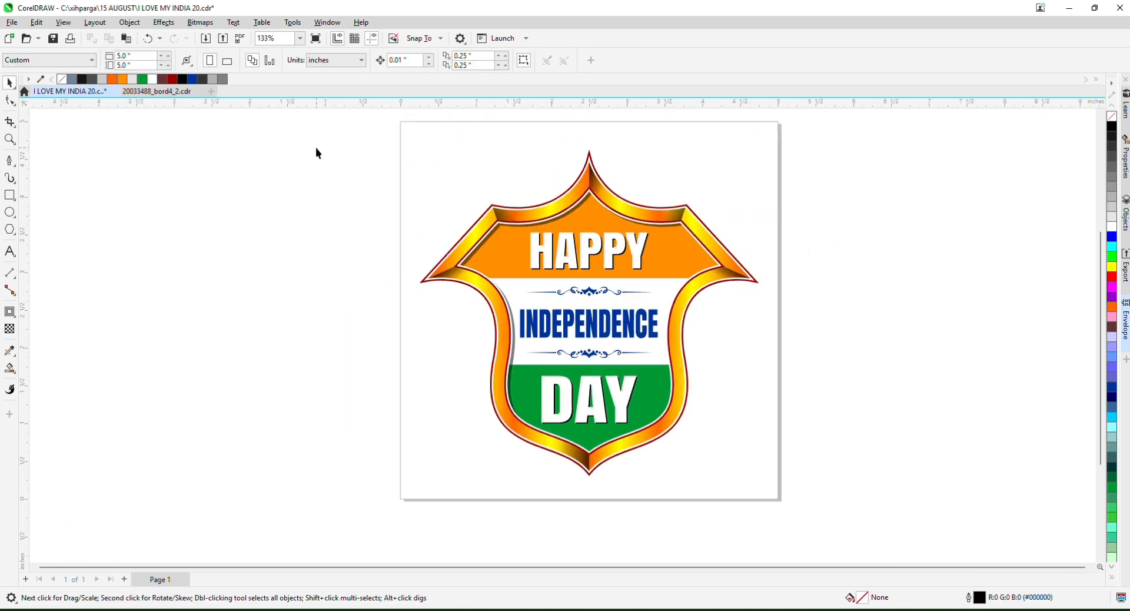
{"action": "left_click_drag", "start_coordinate": [782, 313], "coordinate": [783, 313]}
{"action": "left_click_drag", "start_coordinate": [845, 488], "coordinate": [845, 495]}
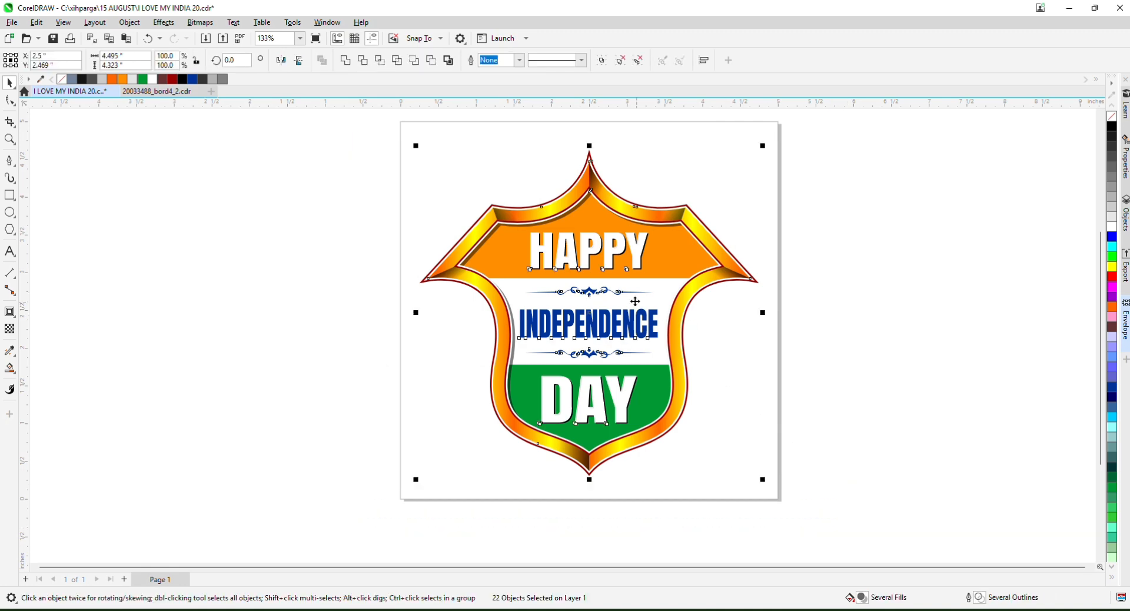
{"action": "right_click", "coordinate": [613, 278]}
{"action": "left_click", "coordinate": [696, 324]}
{"action": "left_click", "coordinate": [809, 332]}
{"action": "left_click", "coordinate": [616, 351]}
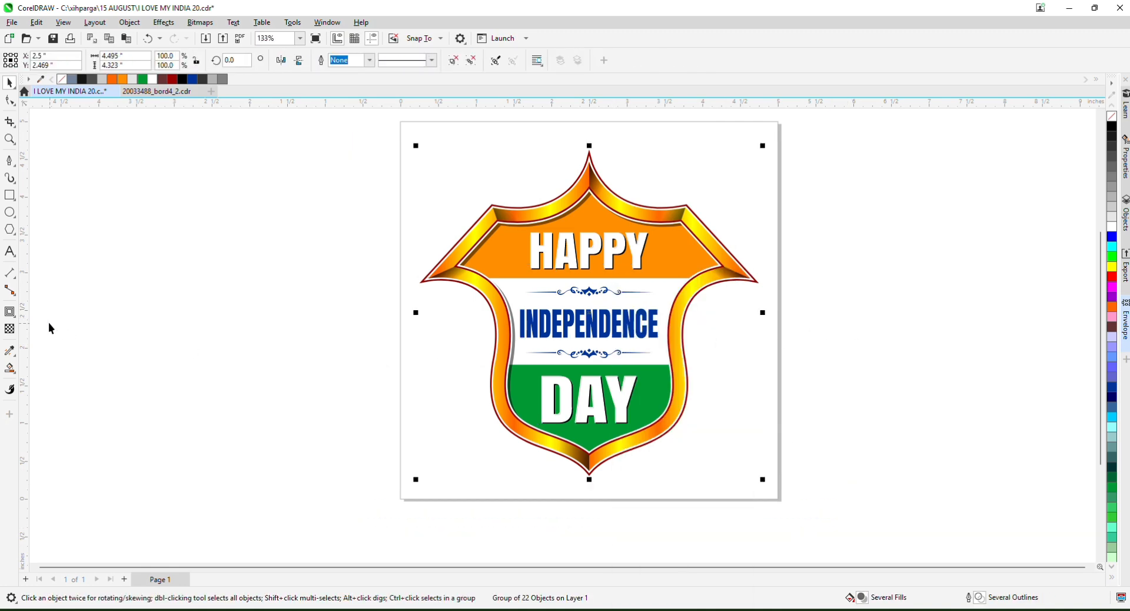
- Cast a perspective drop shadow from the shield's bottom point toward the left, at about 164° with a stretch of about 13
{"action": "left_click", "coordinate": [9, 312]}
{"action": "left_click", "coordinate": [41, 324]}
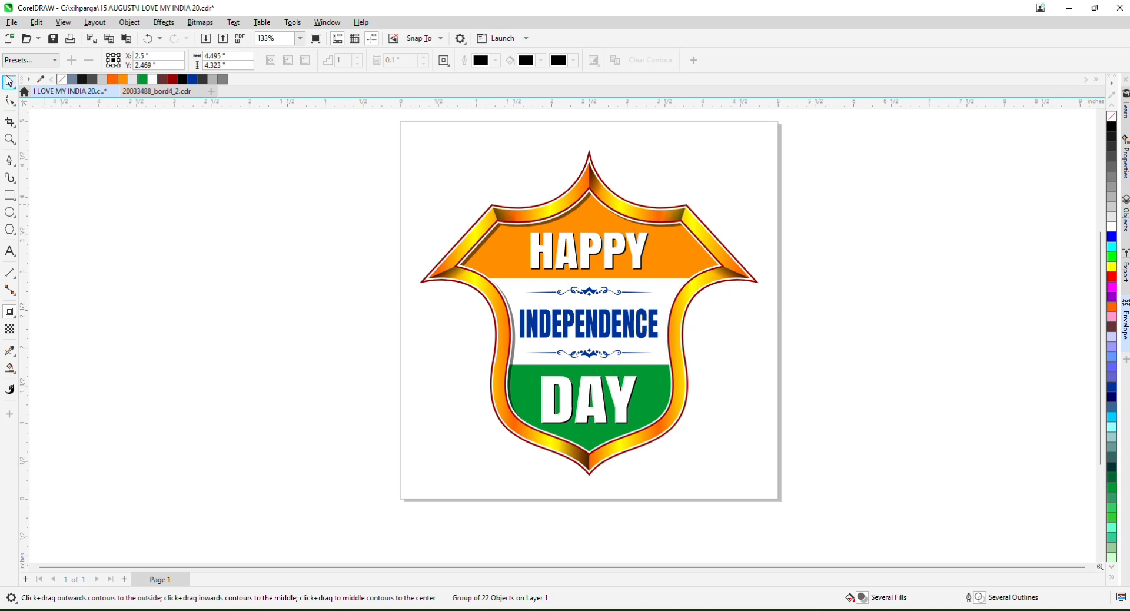
{"action": "left_click", "coordinate": [9, 81]}
{"action": "left_click", "coordinate": [9, 312]}
{"action": "left_click", "coordinate": [42, 310]}
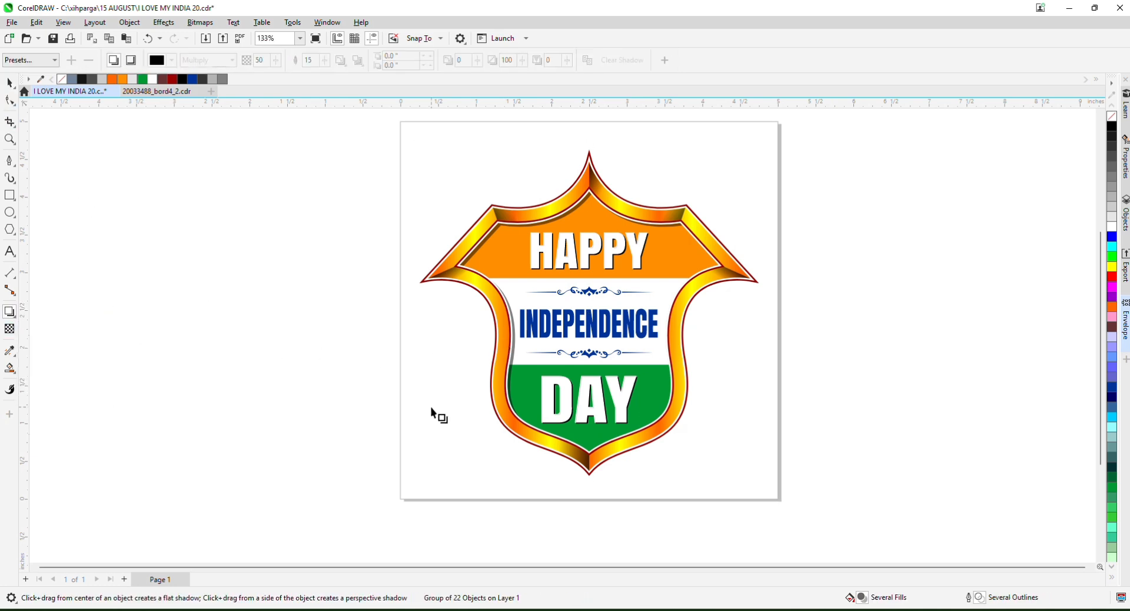
{"action": "left_click_drag", "start_coordinate": [588, 471], "coordinate": [467, 448]}
{"action": "key", "text": "ctrl+z"}
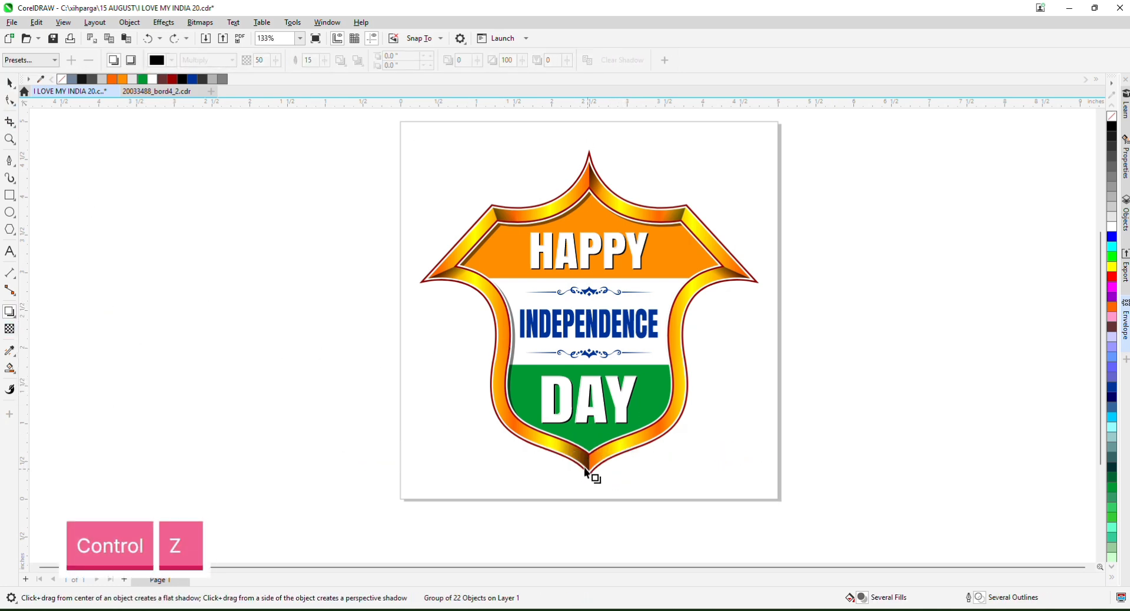
{"action": "left_click_drag", "start_coordinate": [586, 471], "coordinate": [447, 437]}
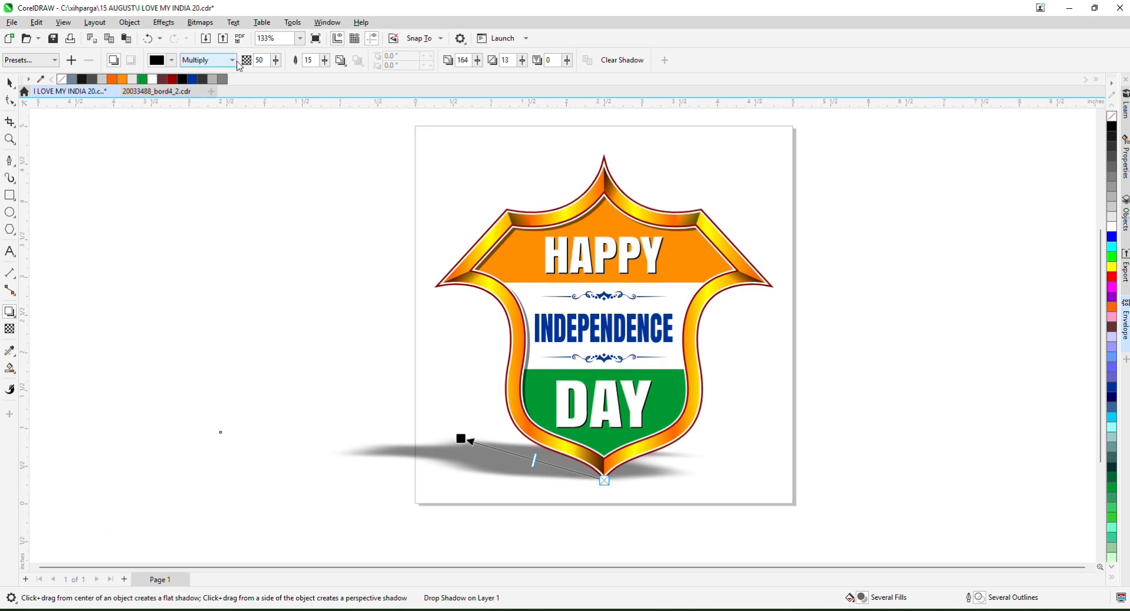
- Soften the shield's drop shadow with more feathering, lower its opacity to a faint grey, and deselect it
{"action": "left_click", "coordinate": [323, 61]}
{"action": "left_click_drag", "start_coordinate": [320, 75], "coordinate": [262, 78]}
{"action": "left_click", "coordinate": [277, 61]}
{"action": "left_click", "coordinate": [8, 83]}
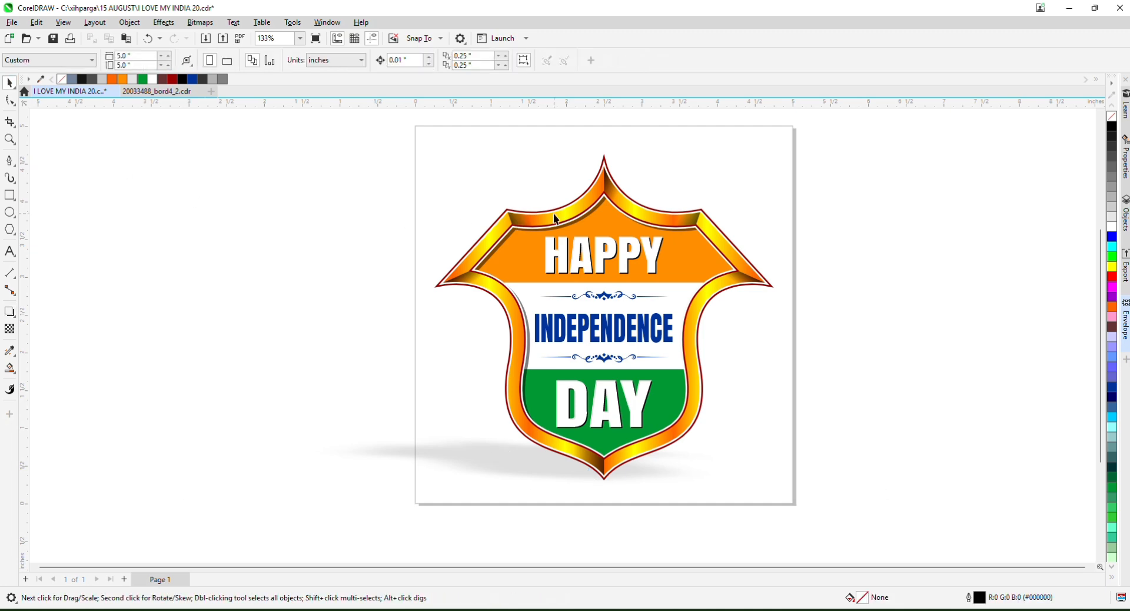
{"action": "key", "text": "F4"}
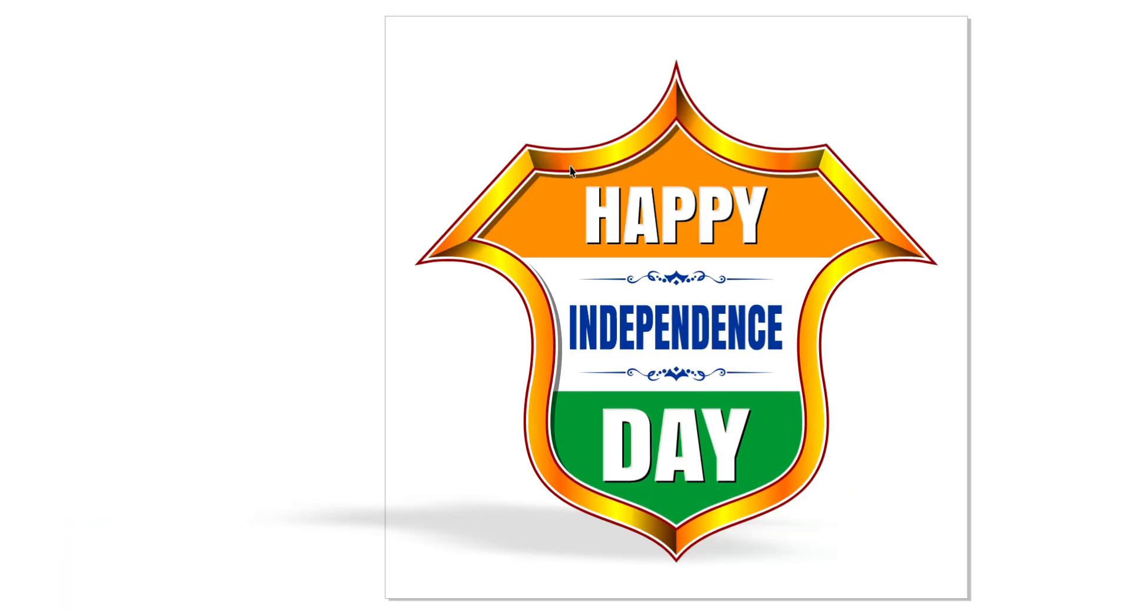